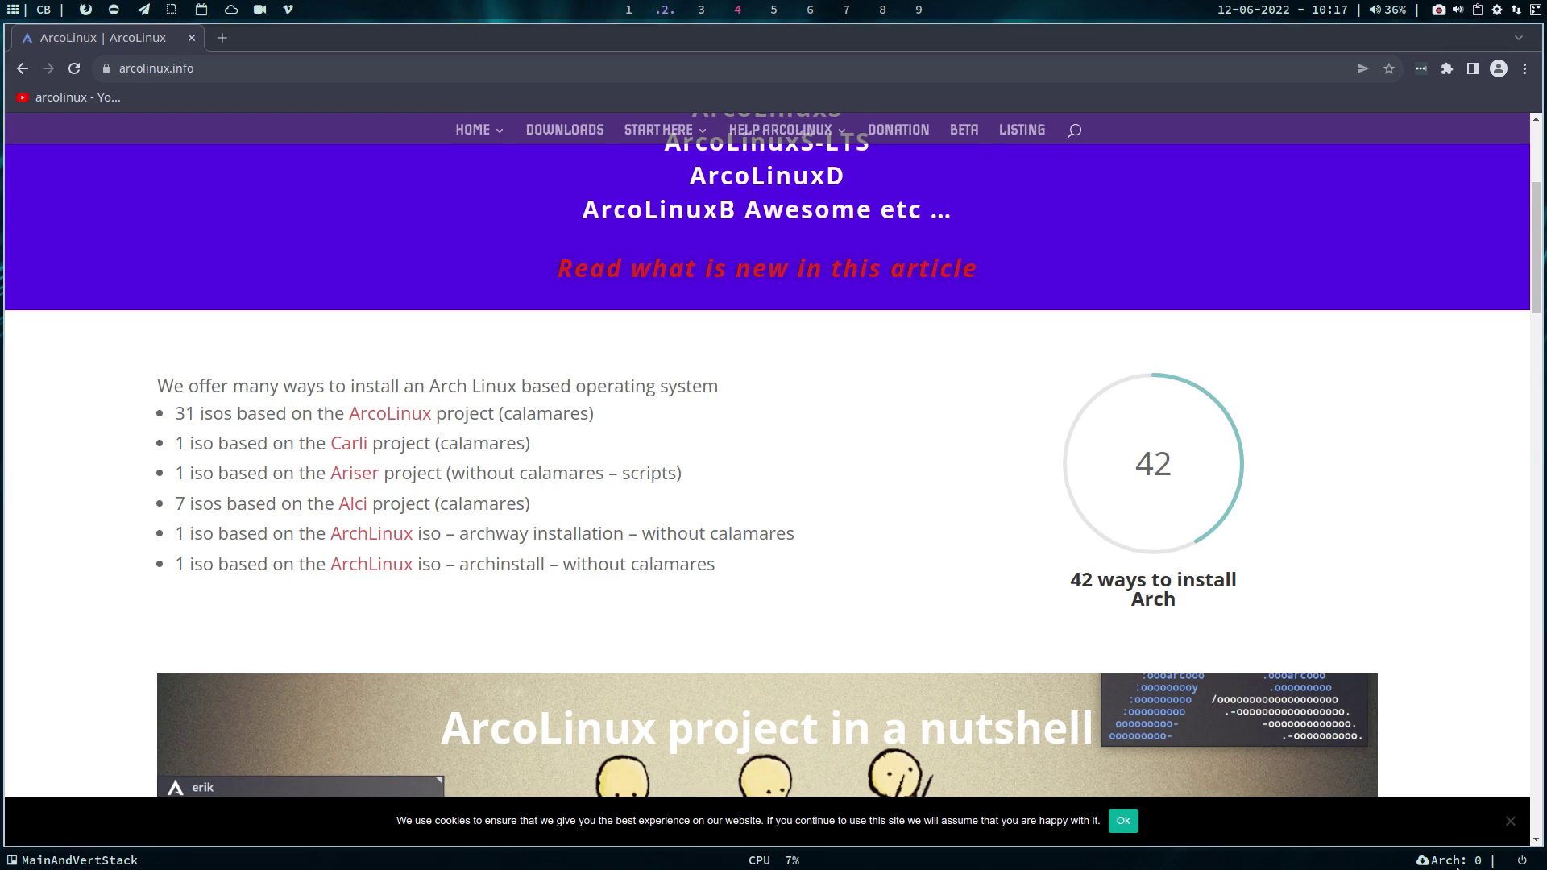
# - Dismiss the cookie notice on the ArcoLinux site and open the Ariser project website from the list of installation options
pyautogui.click(1122, 820)
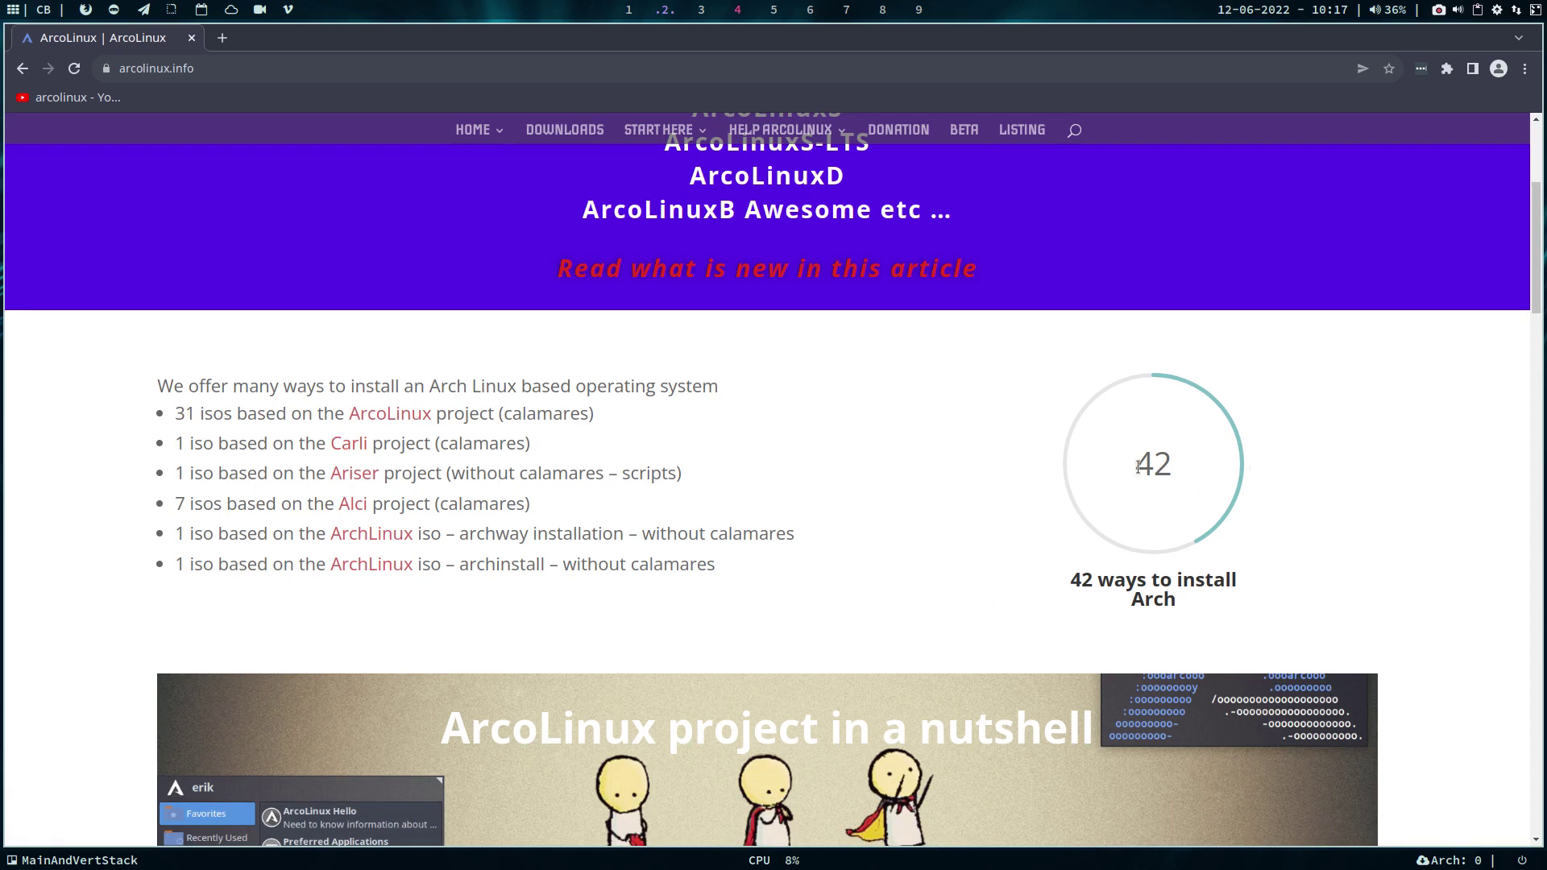
pyautogui.moveTo(1138, 467); pyautogui.dragTo(1167, 466)
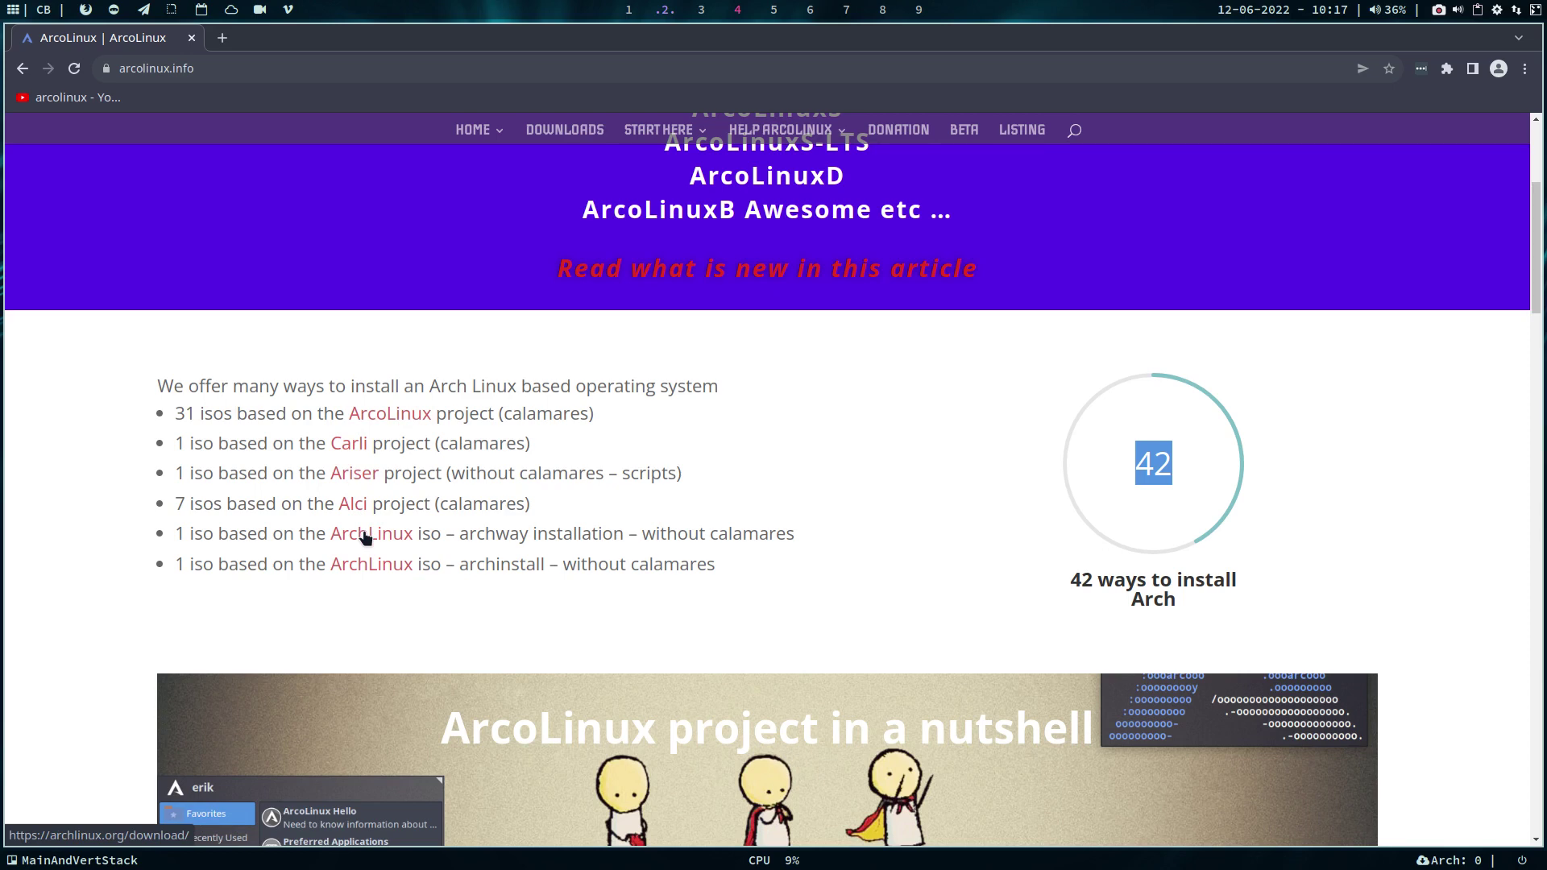
pyautogui.click(355, 475)
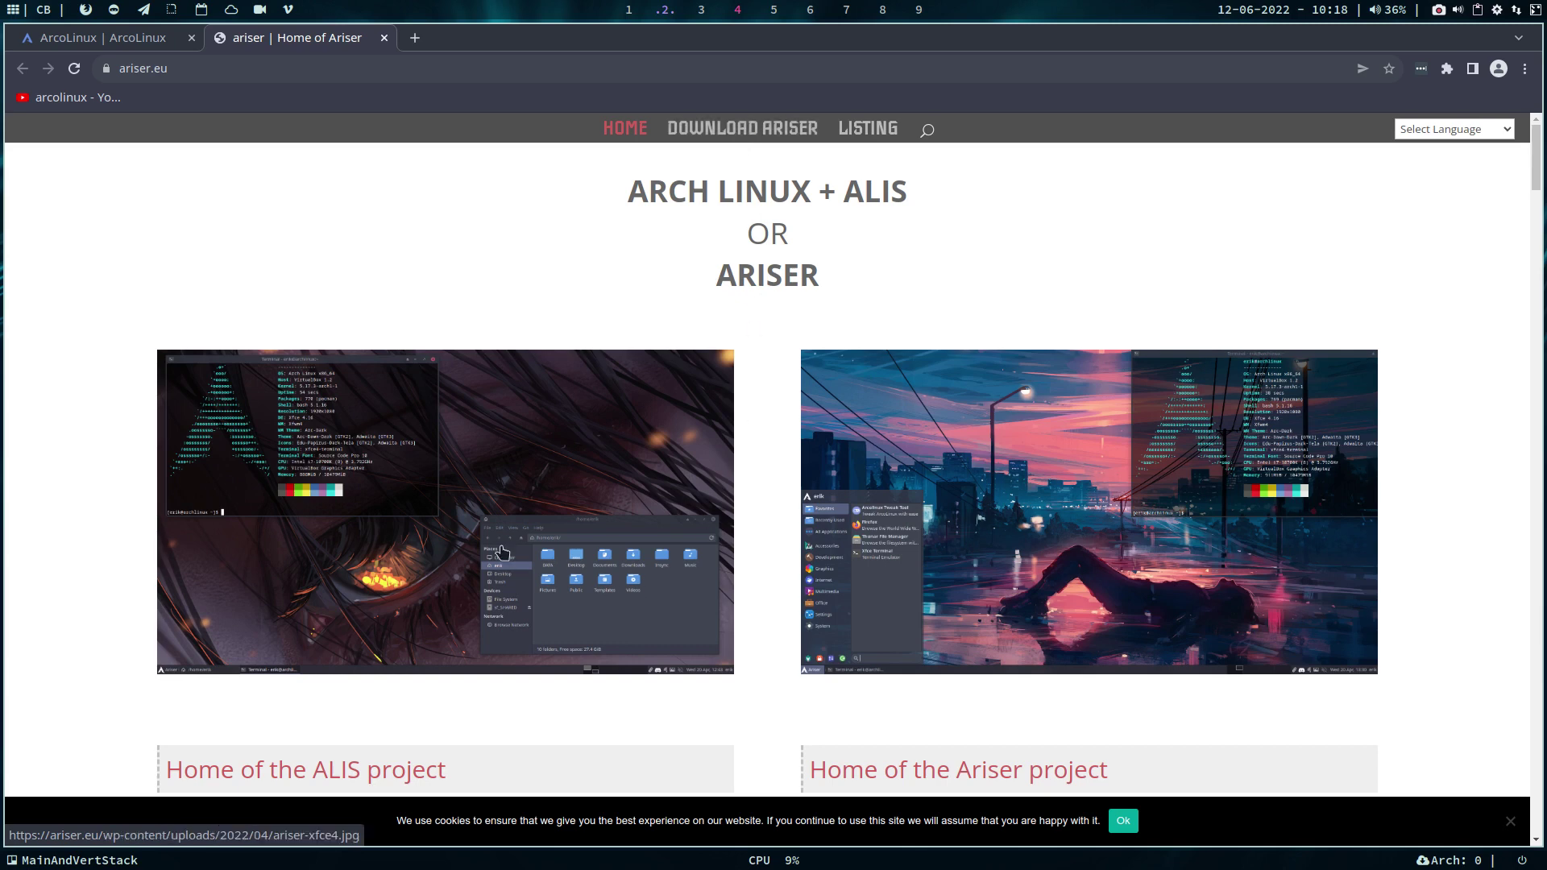
# - Examine the Ariser home page down to the download and boot instructions, dismissing its cookie notice
pyautogui.scroll(-3, 1089, 423)
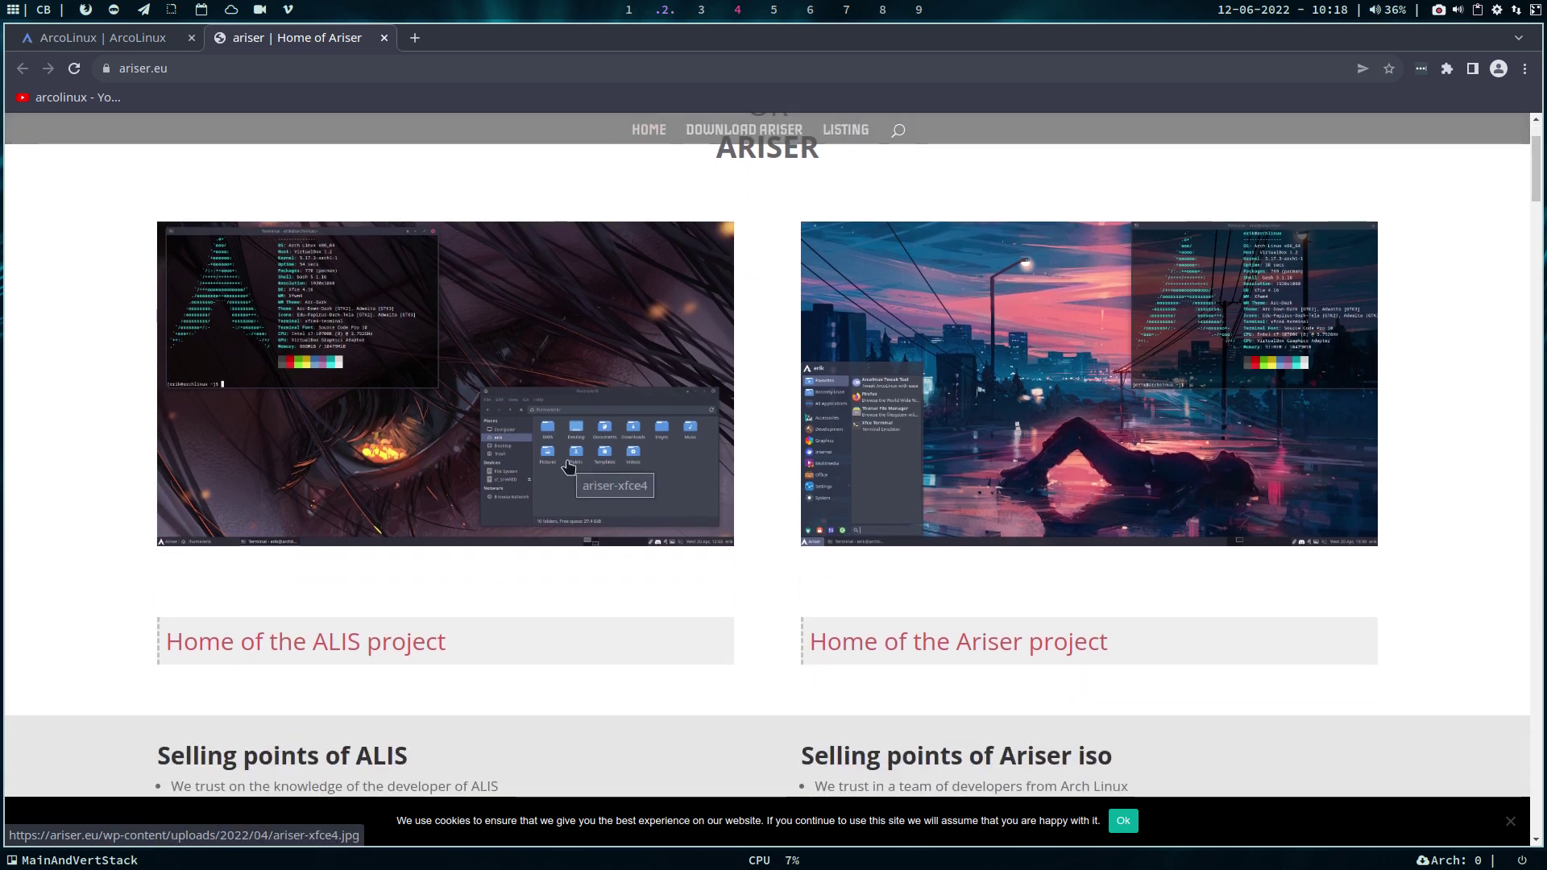
pyautogui.scroll(-4, 568, 466)
pyautogui.scroll(-4, 567, 466)
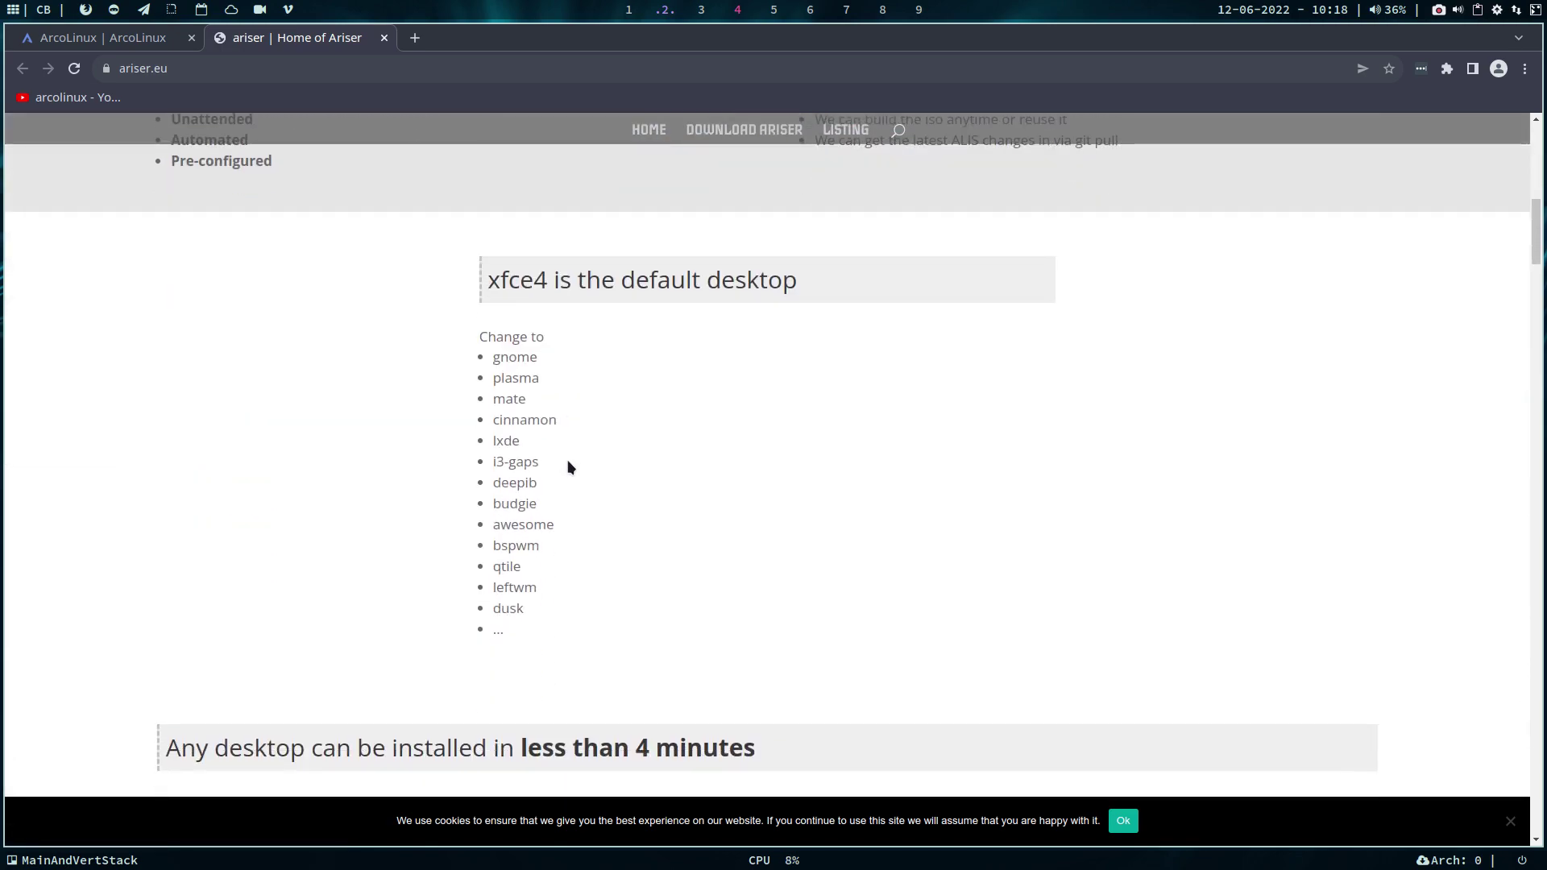
pyautogui.scroll(-2, 567, 466)
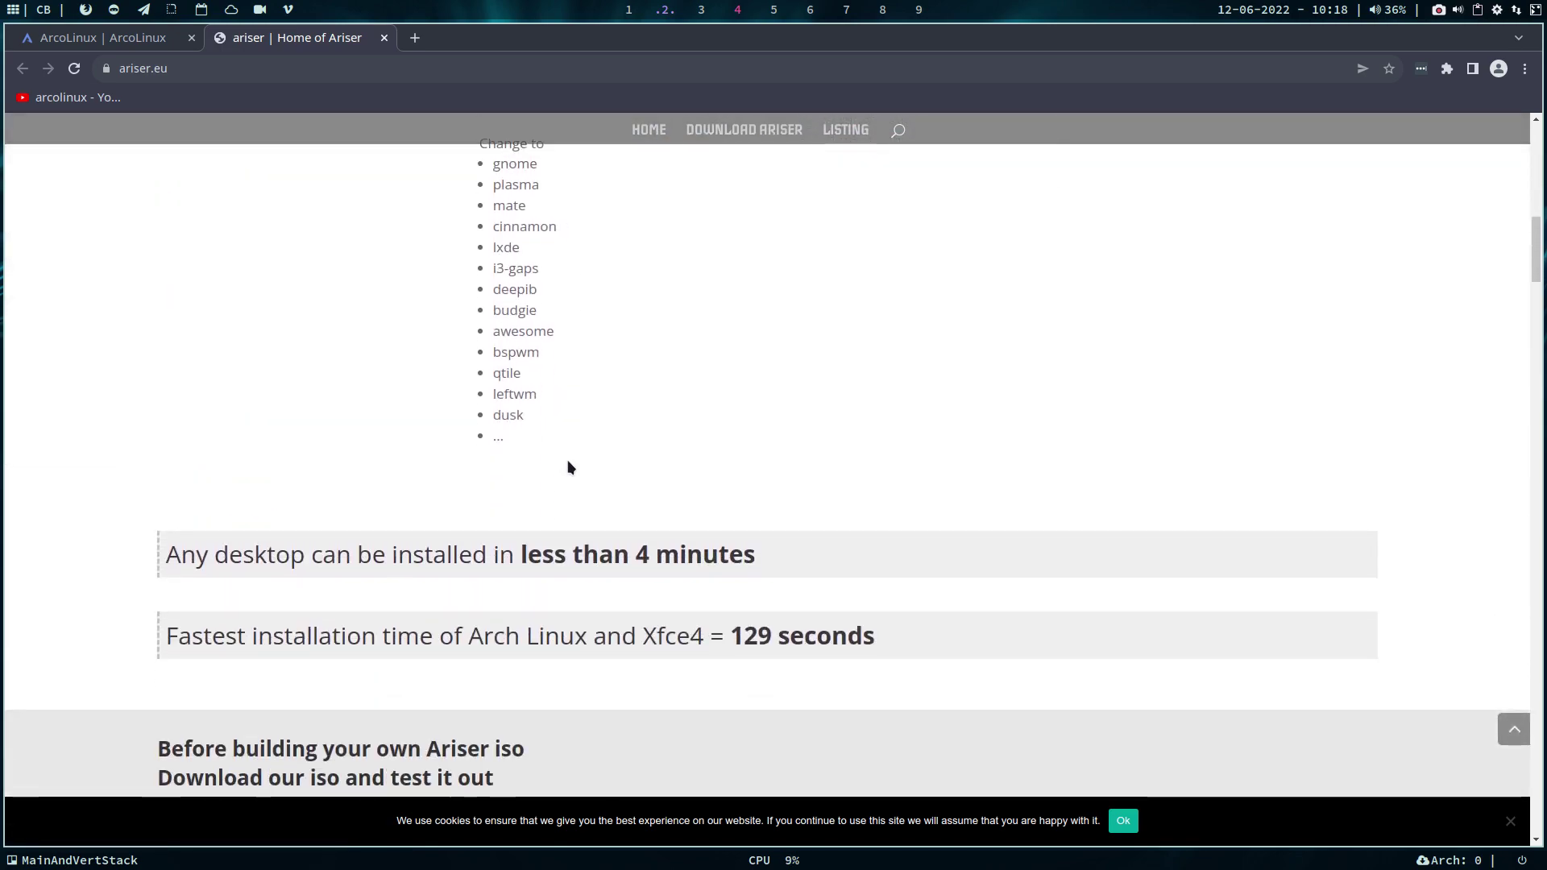
pyautogui.scroll(-1, 567, 466)
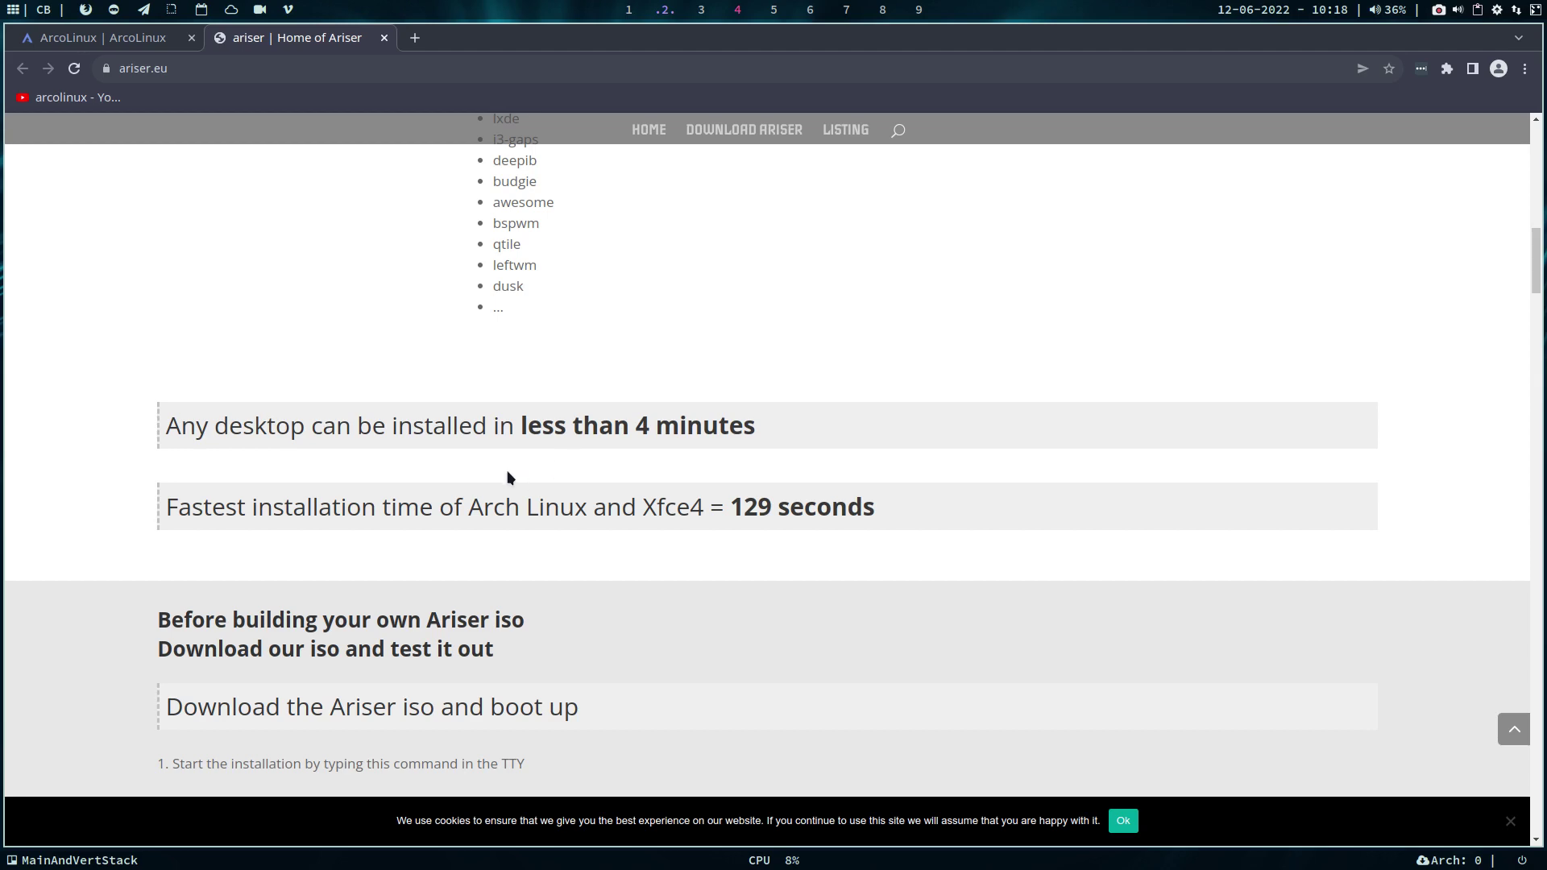
pyautogui.click(1123, 822)
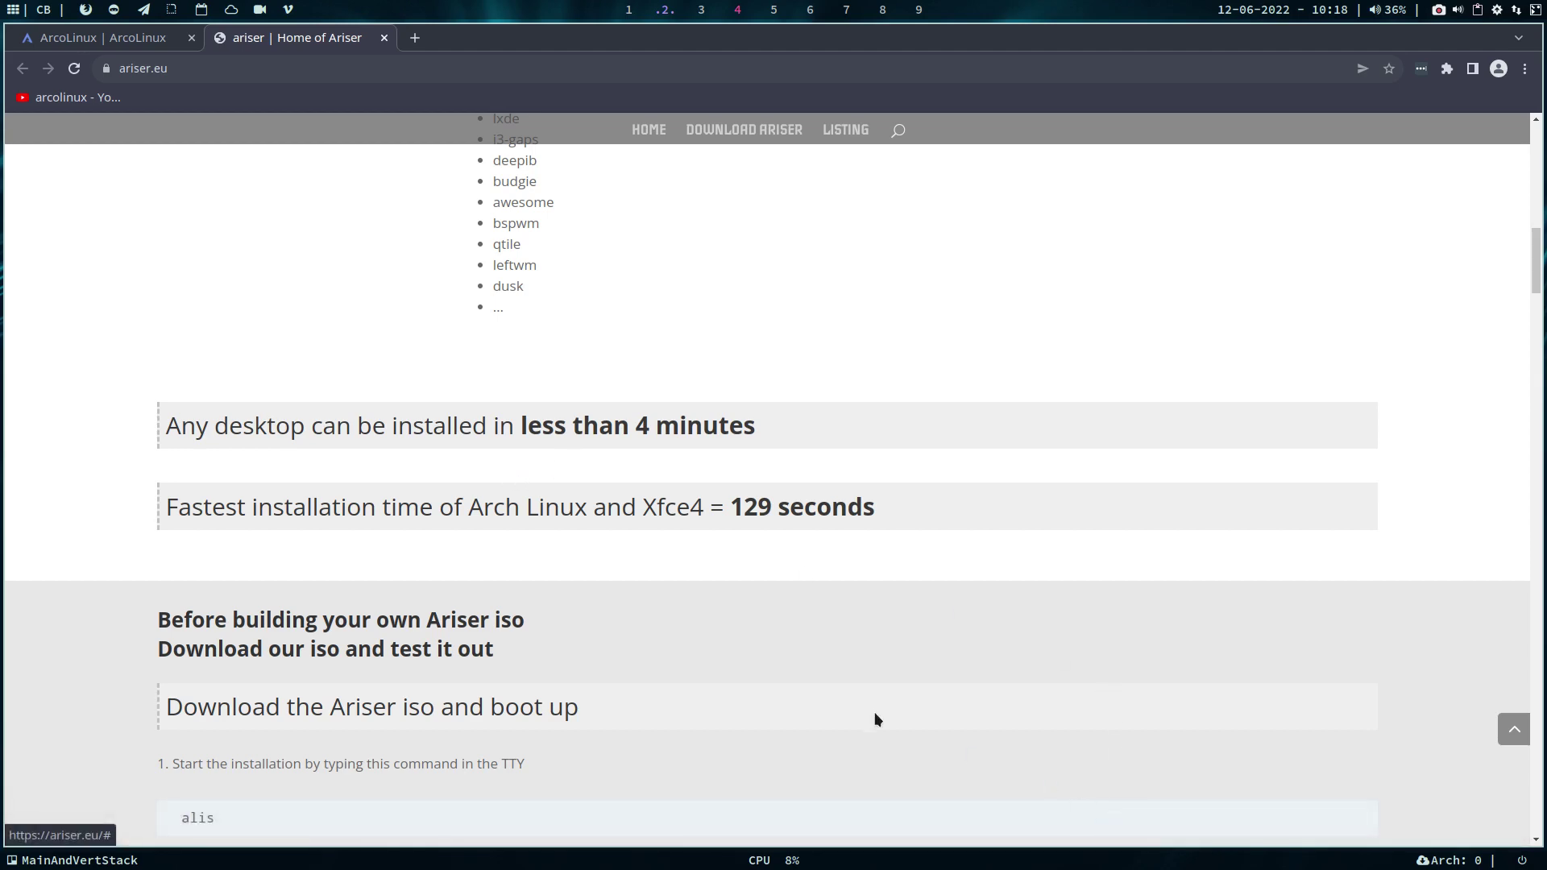
pyautogui.scroll(-3, 777, 636)
pyautogui.scroll(-2, 774, 629)
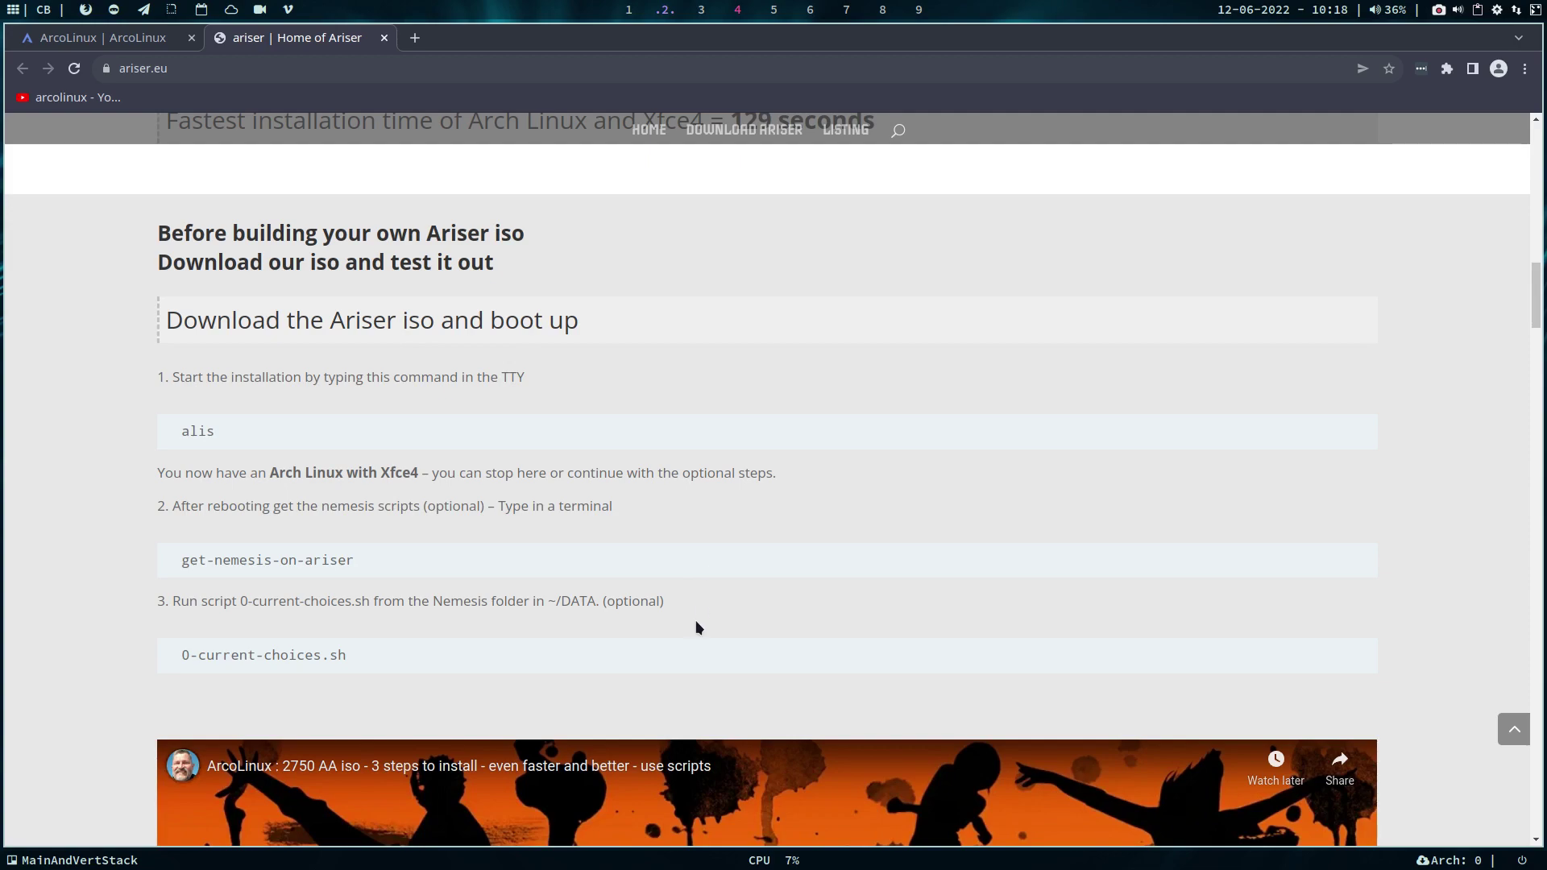
# - Switch to VirtualBox and select only the ARISER Clone virtual machine
pyautogui.click(701, 10)
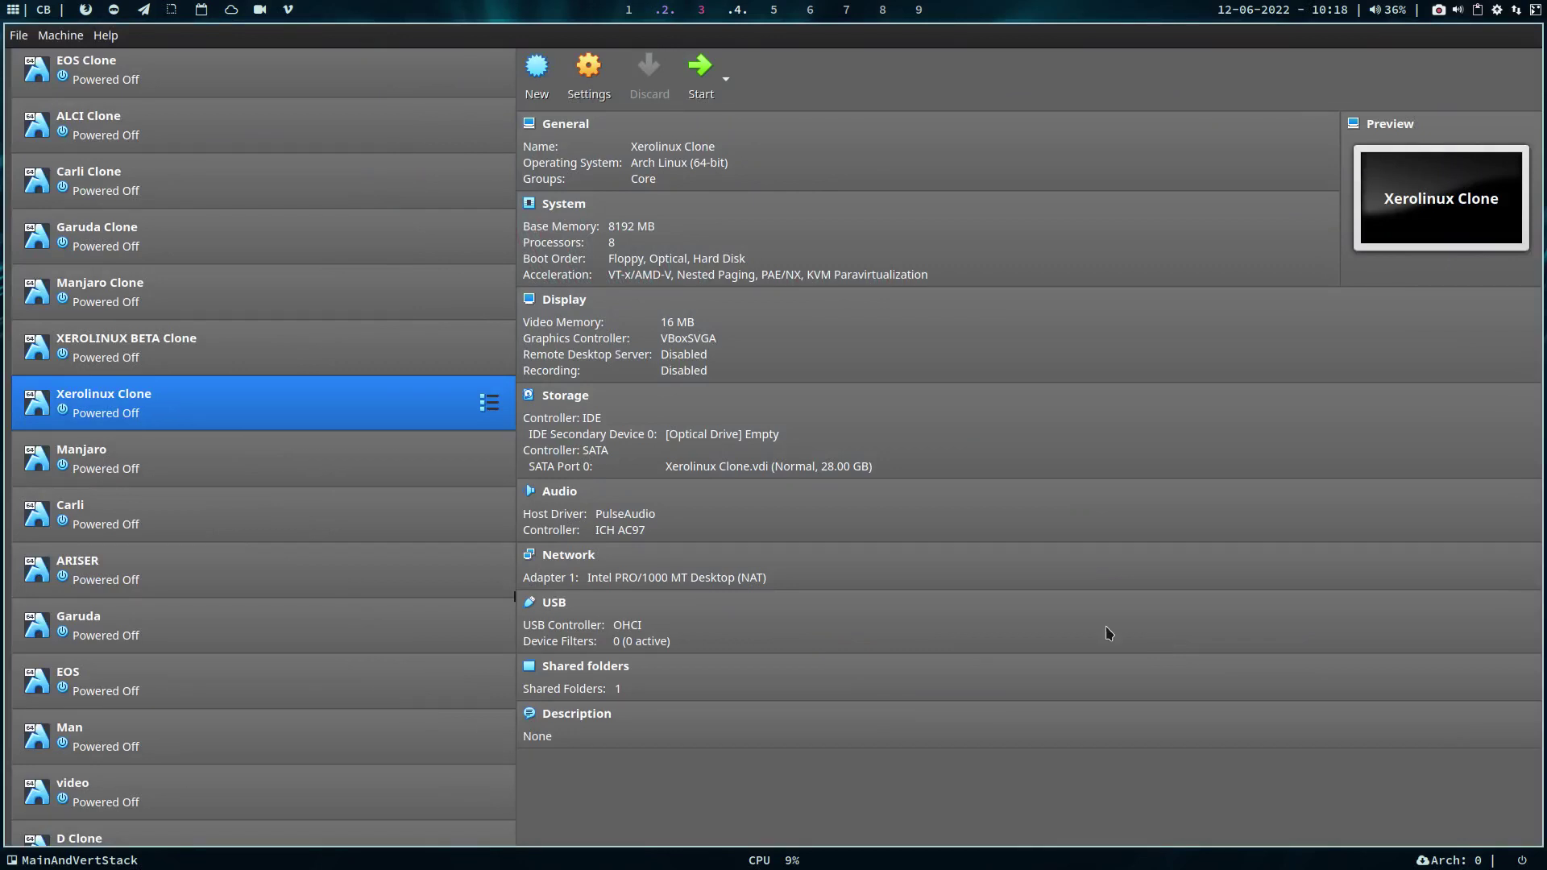
pyautogui.keyDown('ctrl'); pyautogui.click(288, 556); pyautogui.keyUp('ctrl')
pyautogui.scroll(1, 275, 544)
pyautogui.scroll(2, 276, 551)
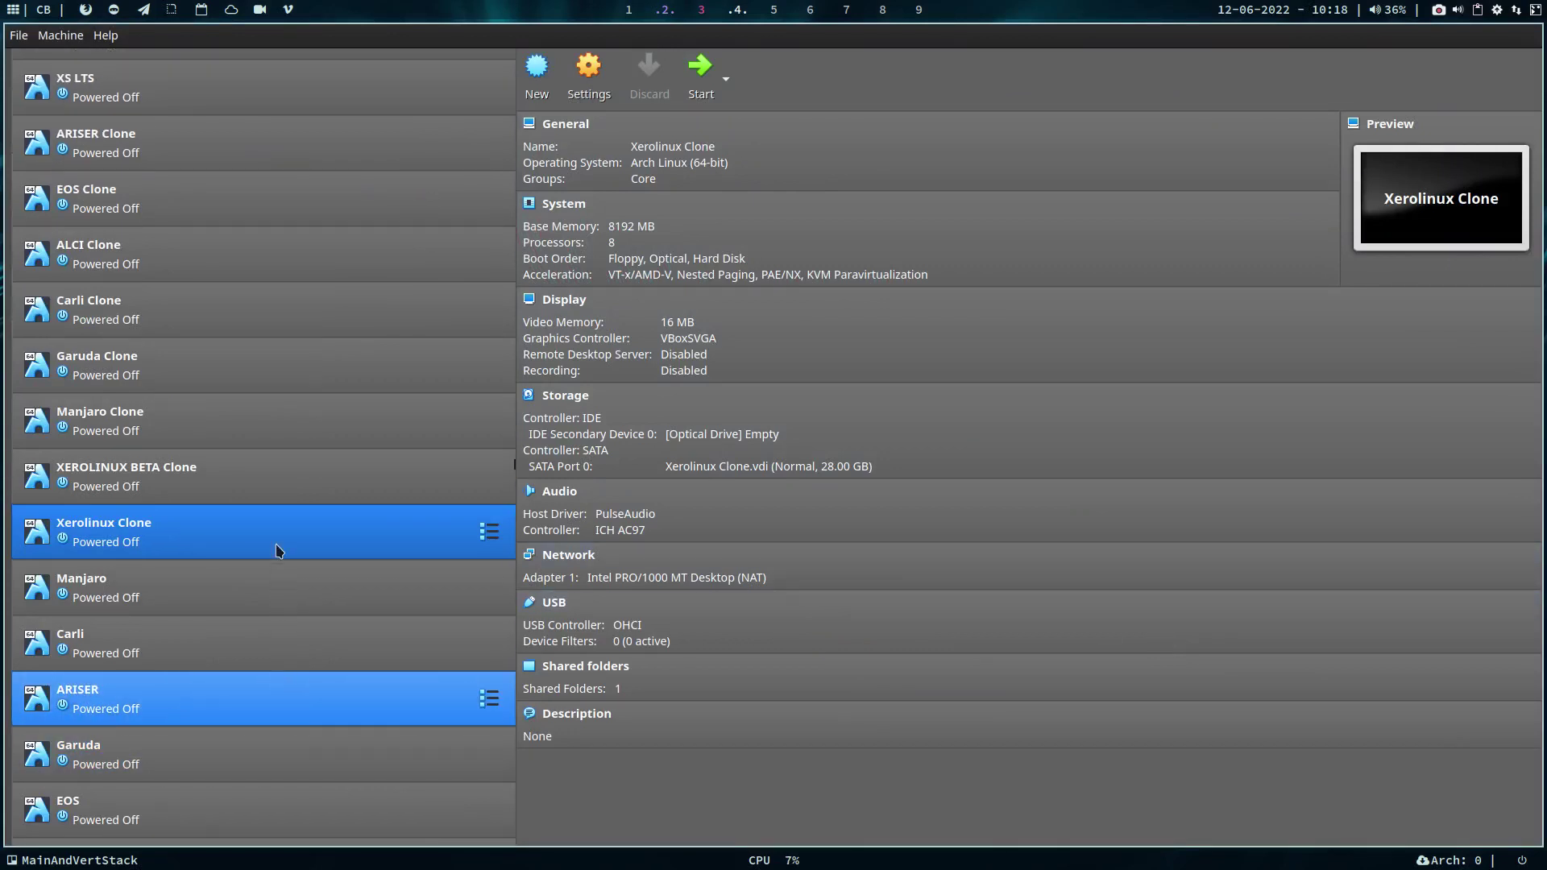
pyautogui.keyDown('ctrl'); pyautogui.click(288, 240); pyautogui.keyUp('ctrl')
pyautogui.click(288, 246)
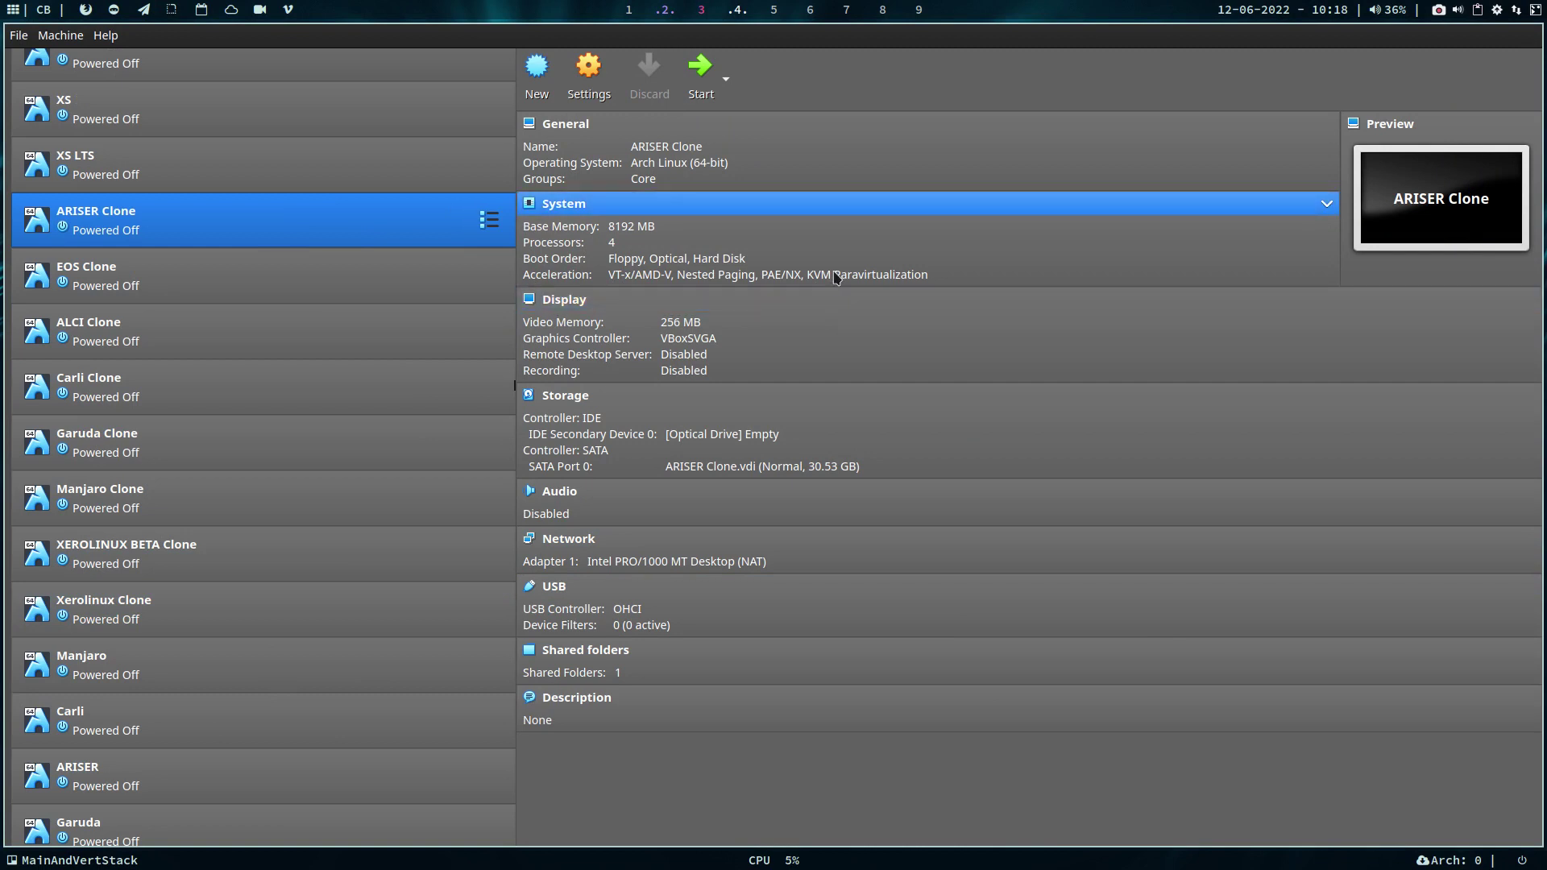
pyautogui.click(755, 439)
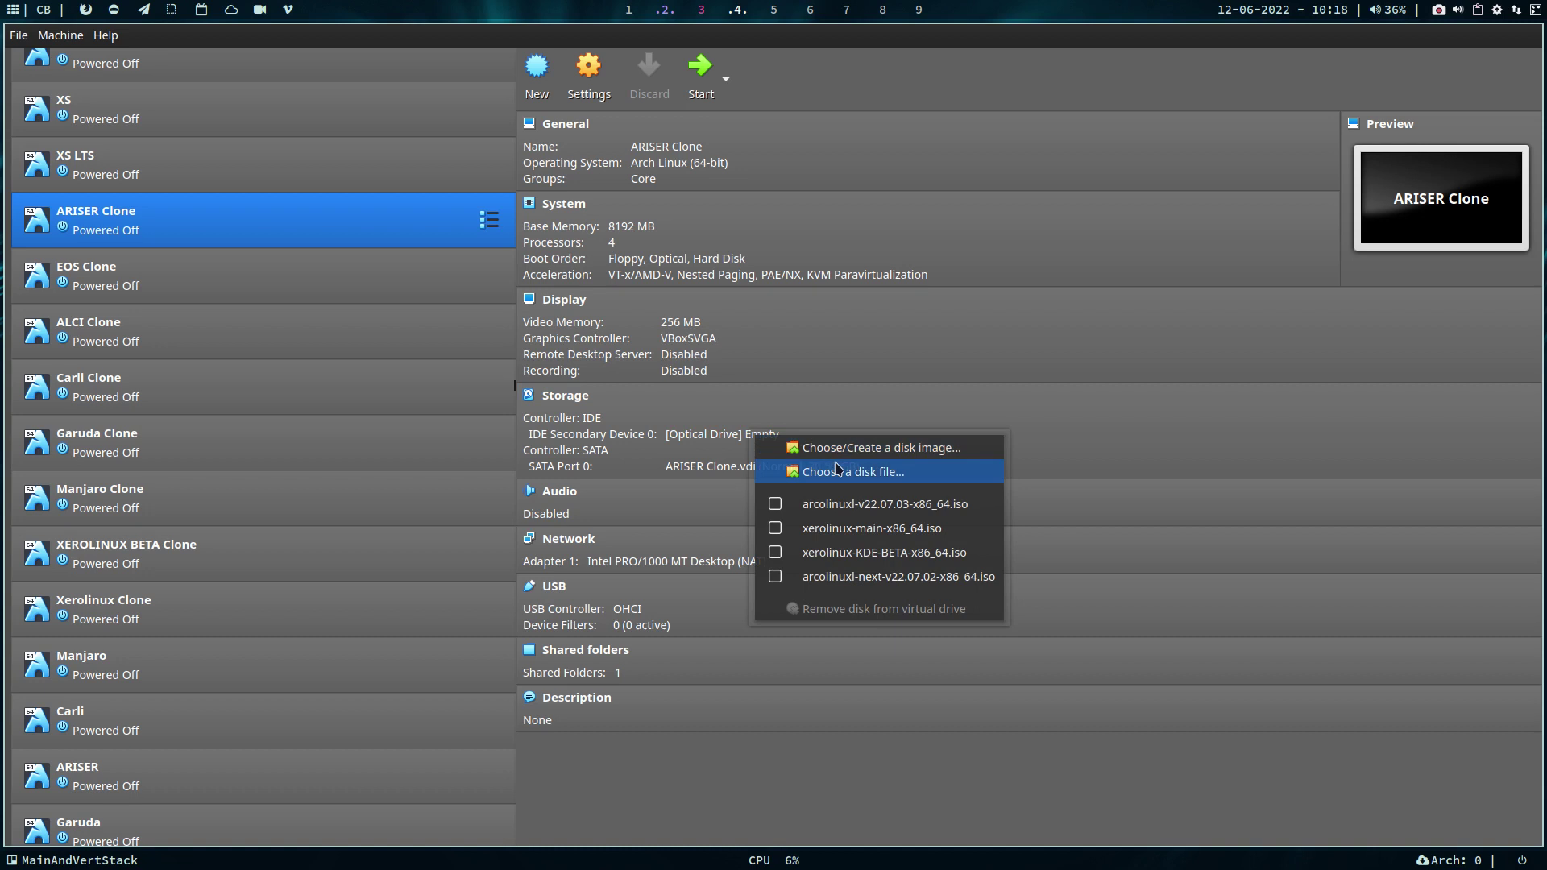
pyautogui.click(878, 474)
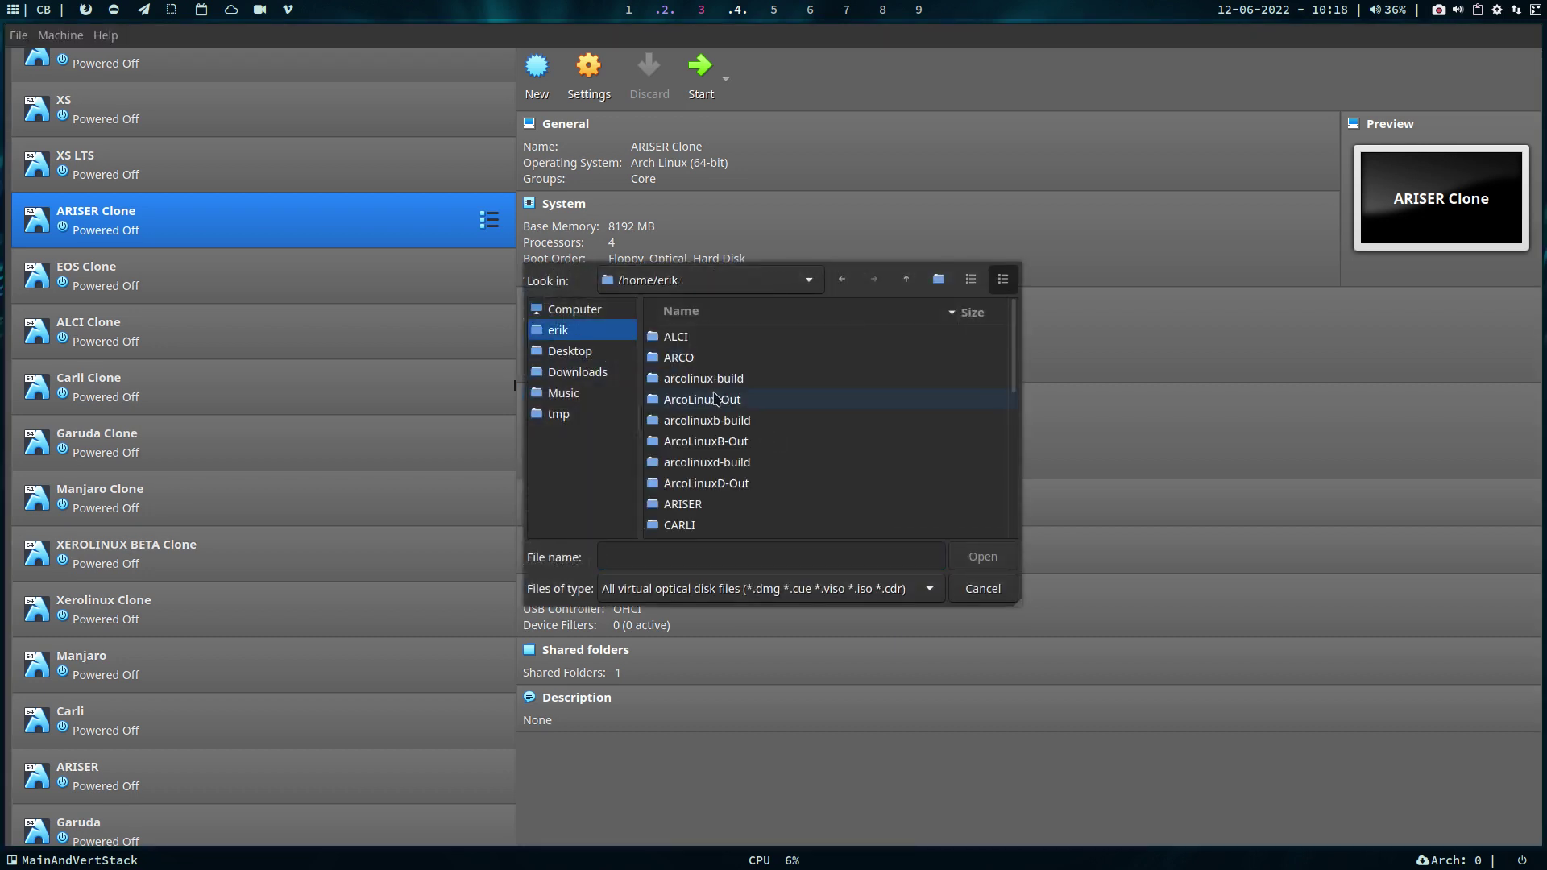
pyautogui.scroll(-1, 714, 407)
pyautogui.click(723, 466)
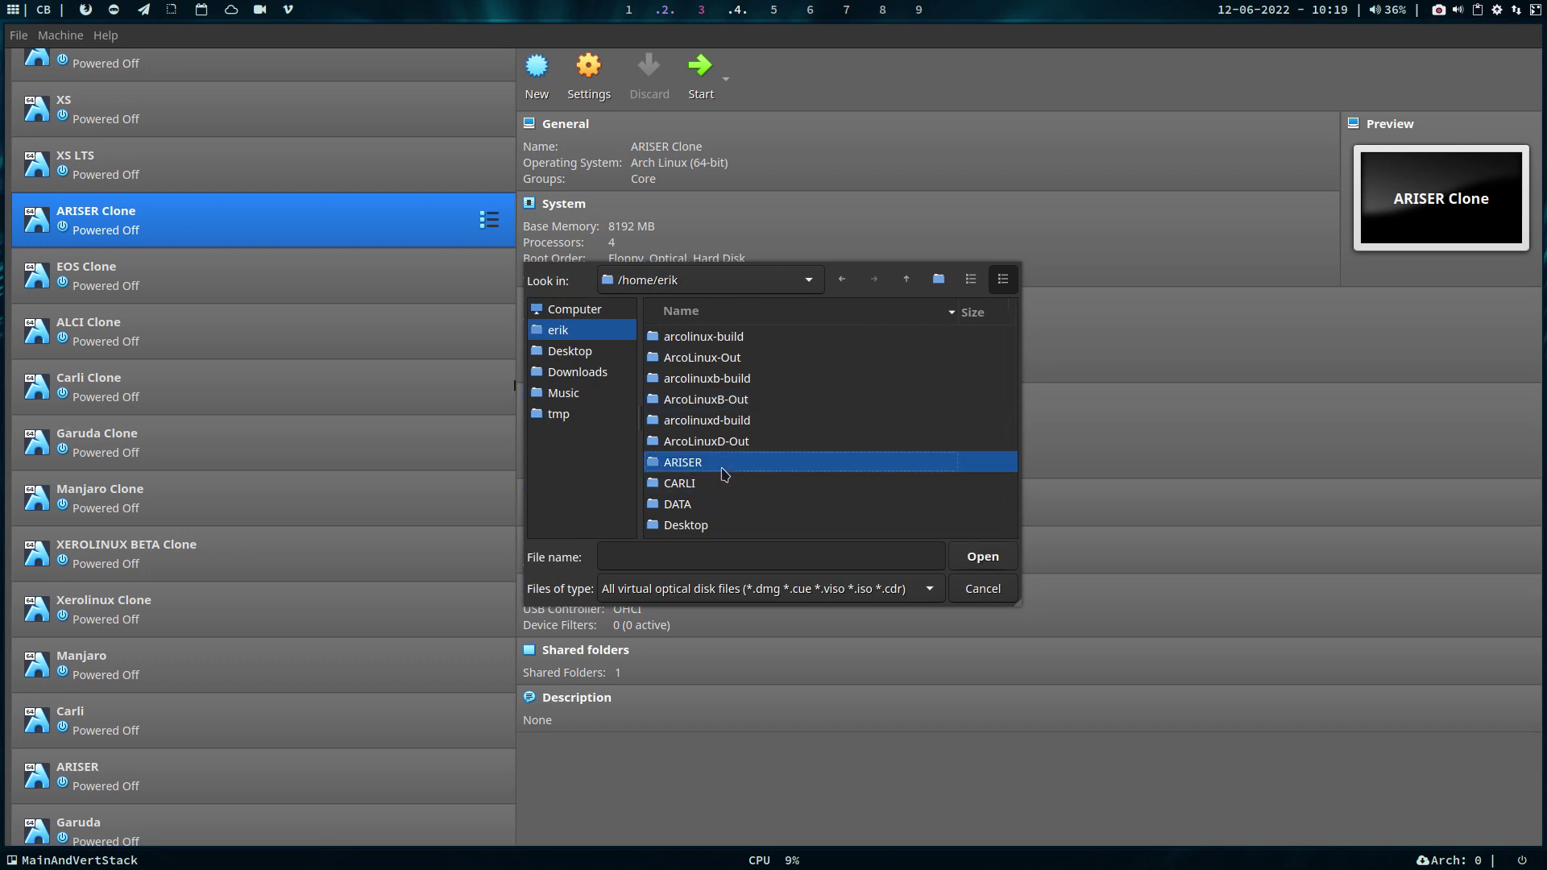
pyautogui.doubleClick(723, 468)
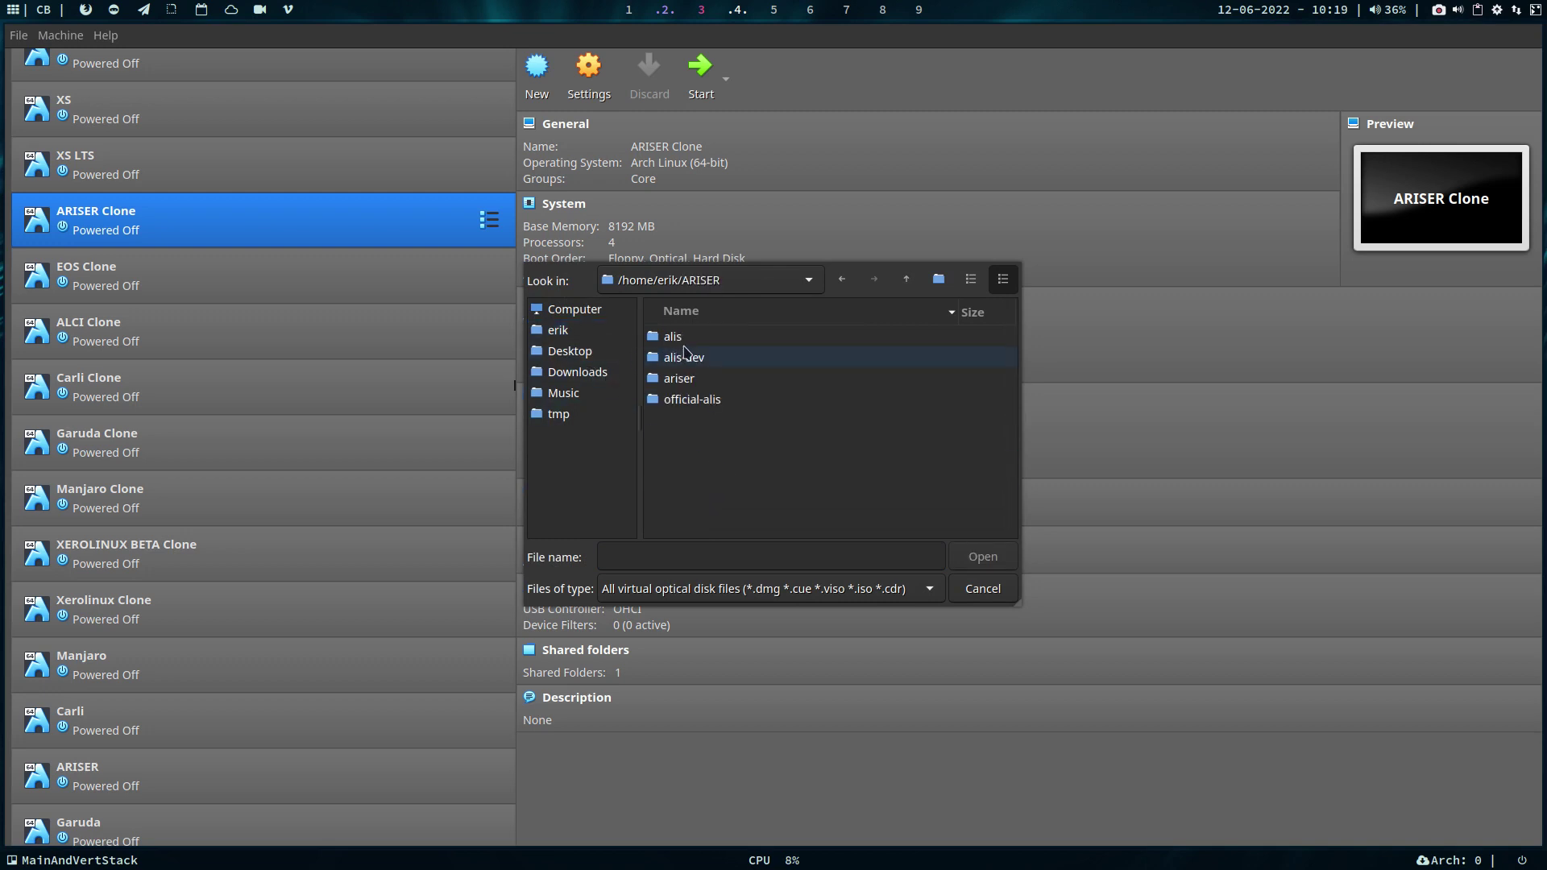
pyautogui.click(597, 333)
pyautogui.scroll(-1, 713, 465)
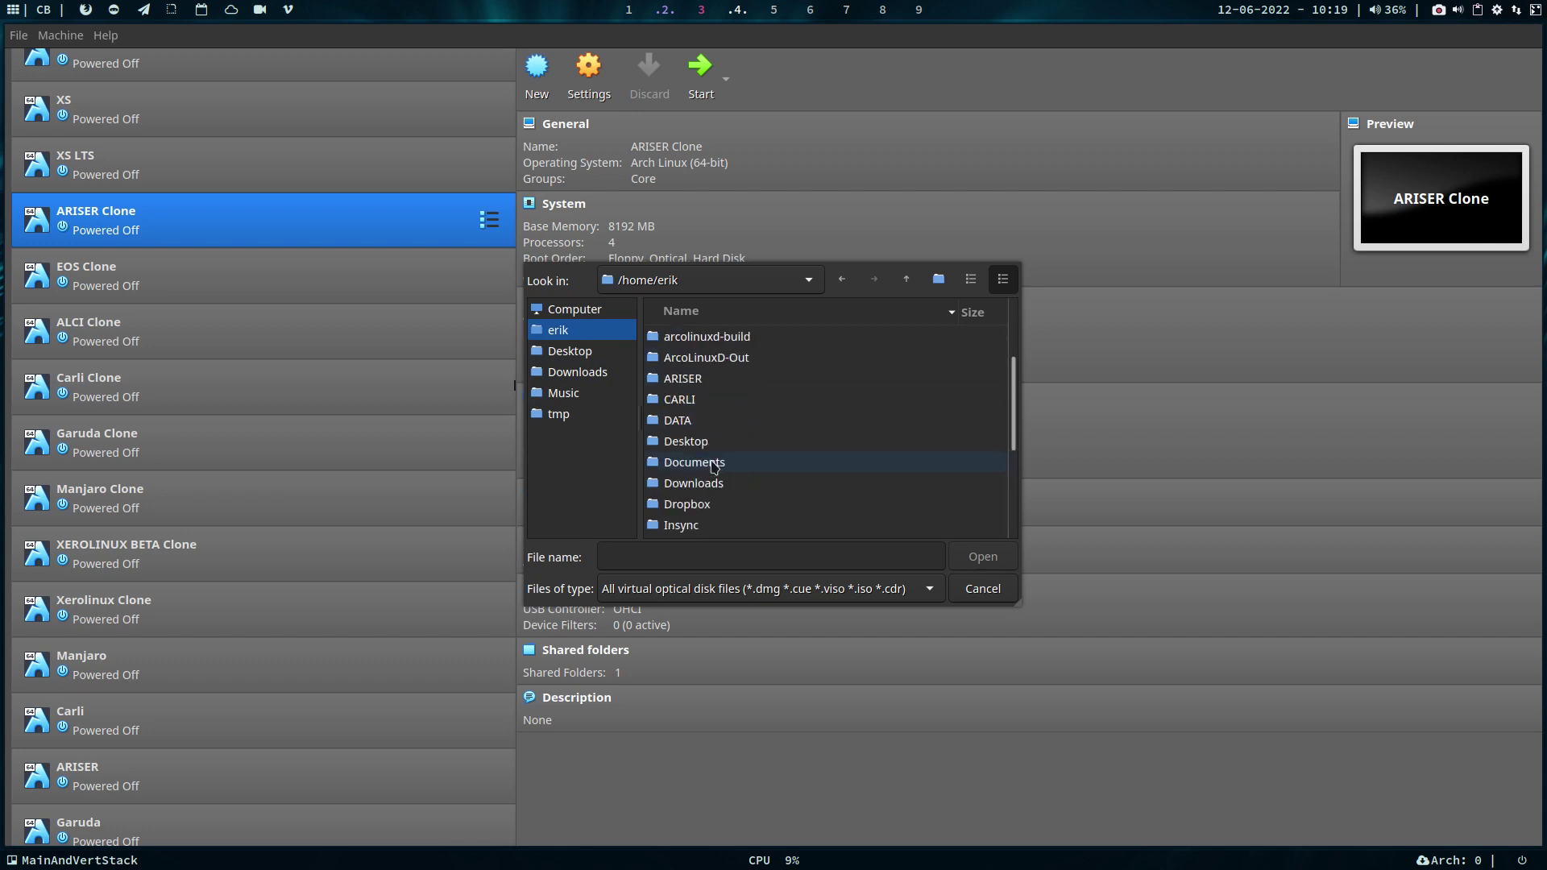
pyautogui.click(718, 490)
pyautogui.doubleClick(718, 493)
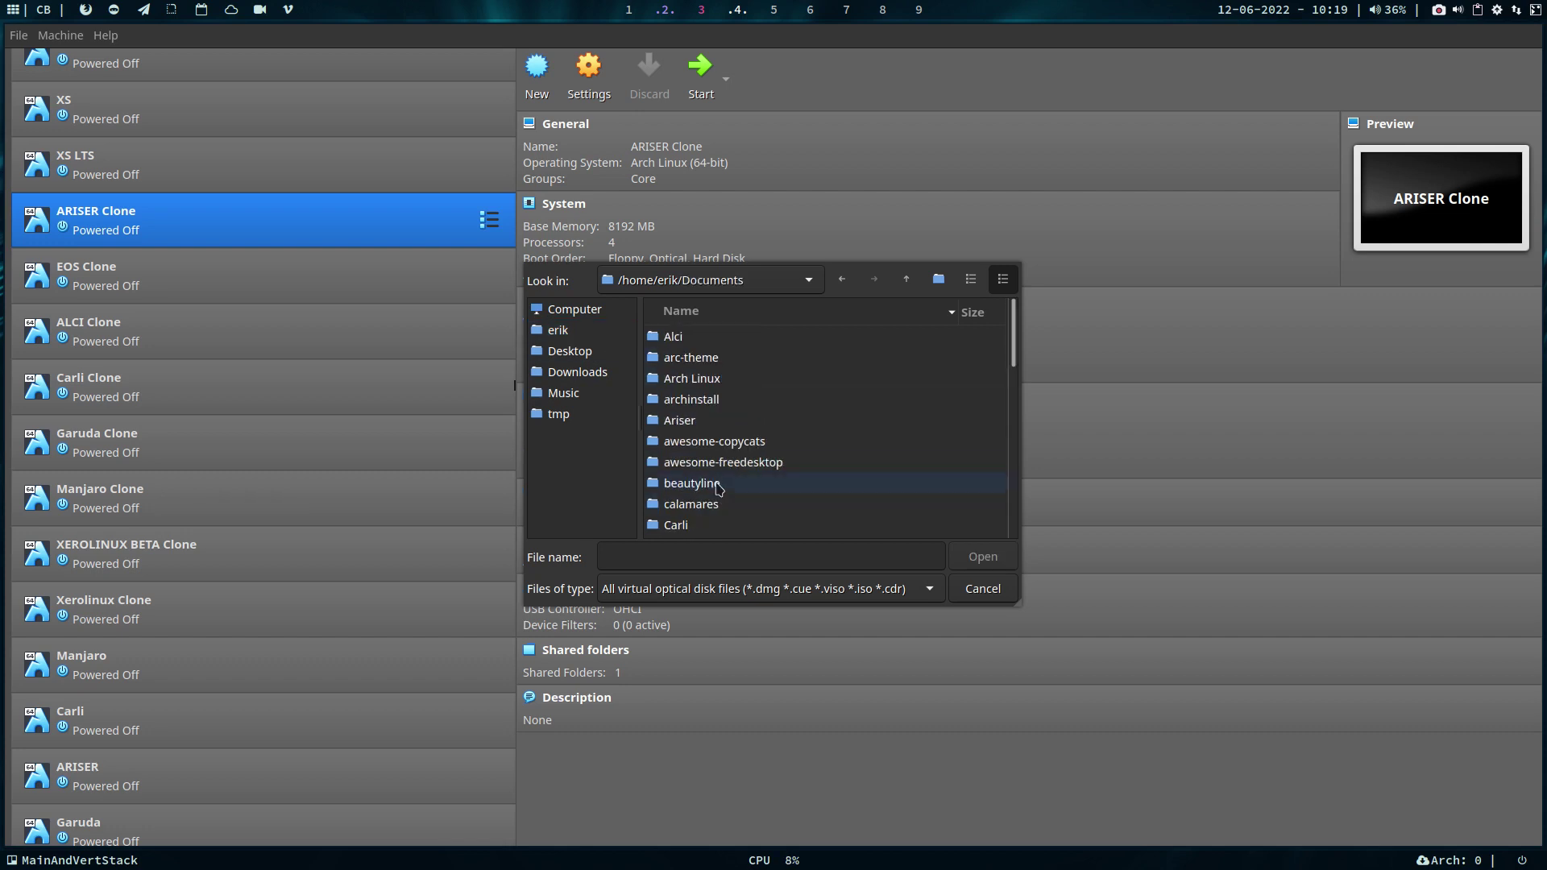
pyautogui.click(719, 426)
pyautogui.doubleClick(719, 425)
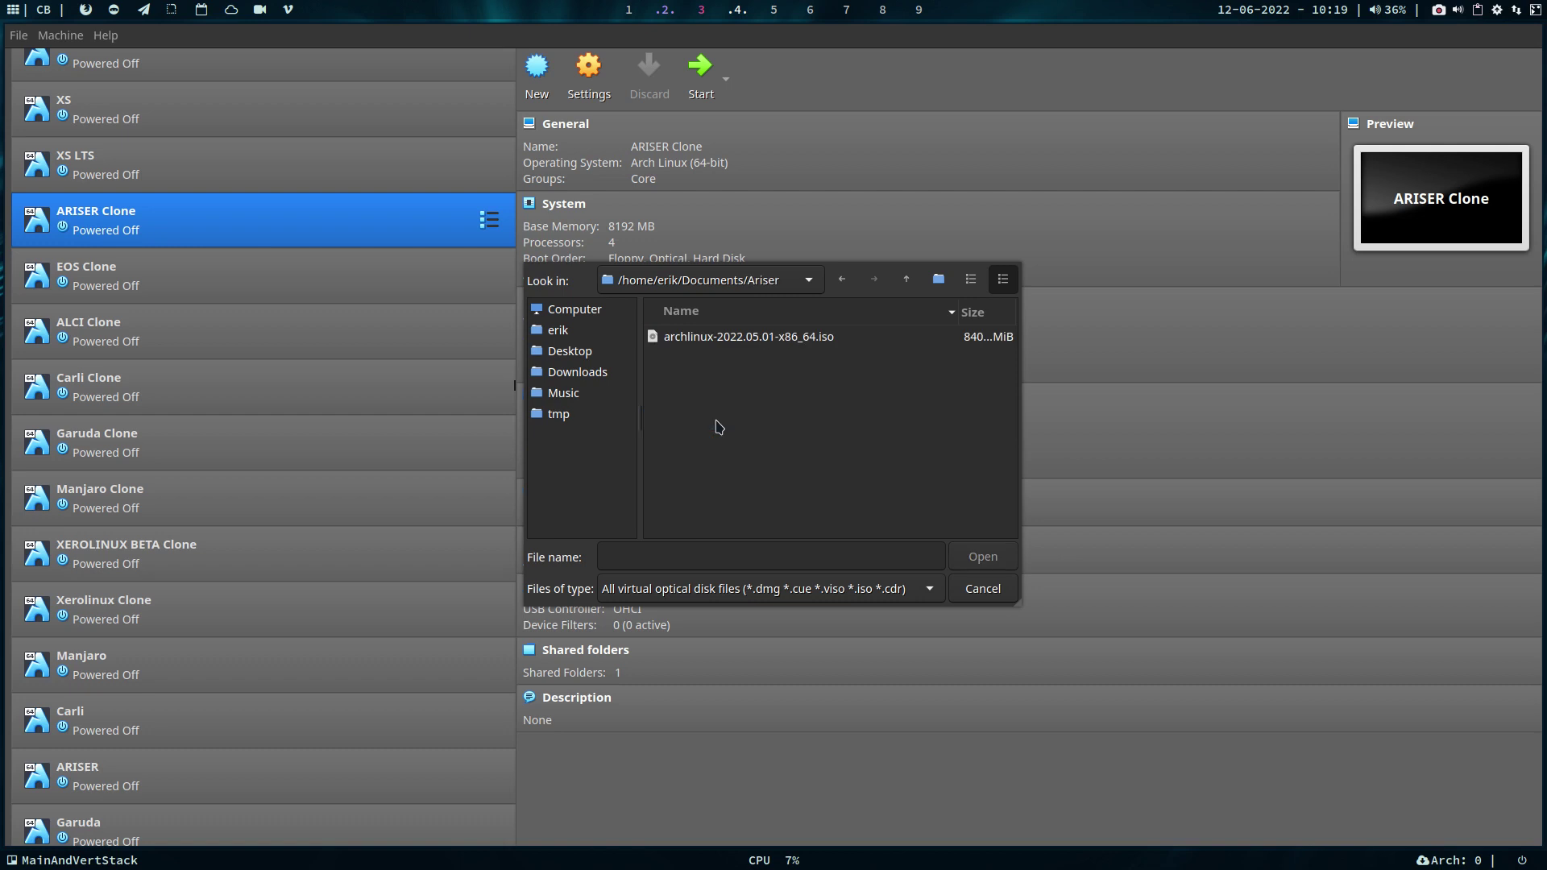
pyautogui.click(774, 341)
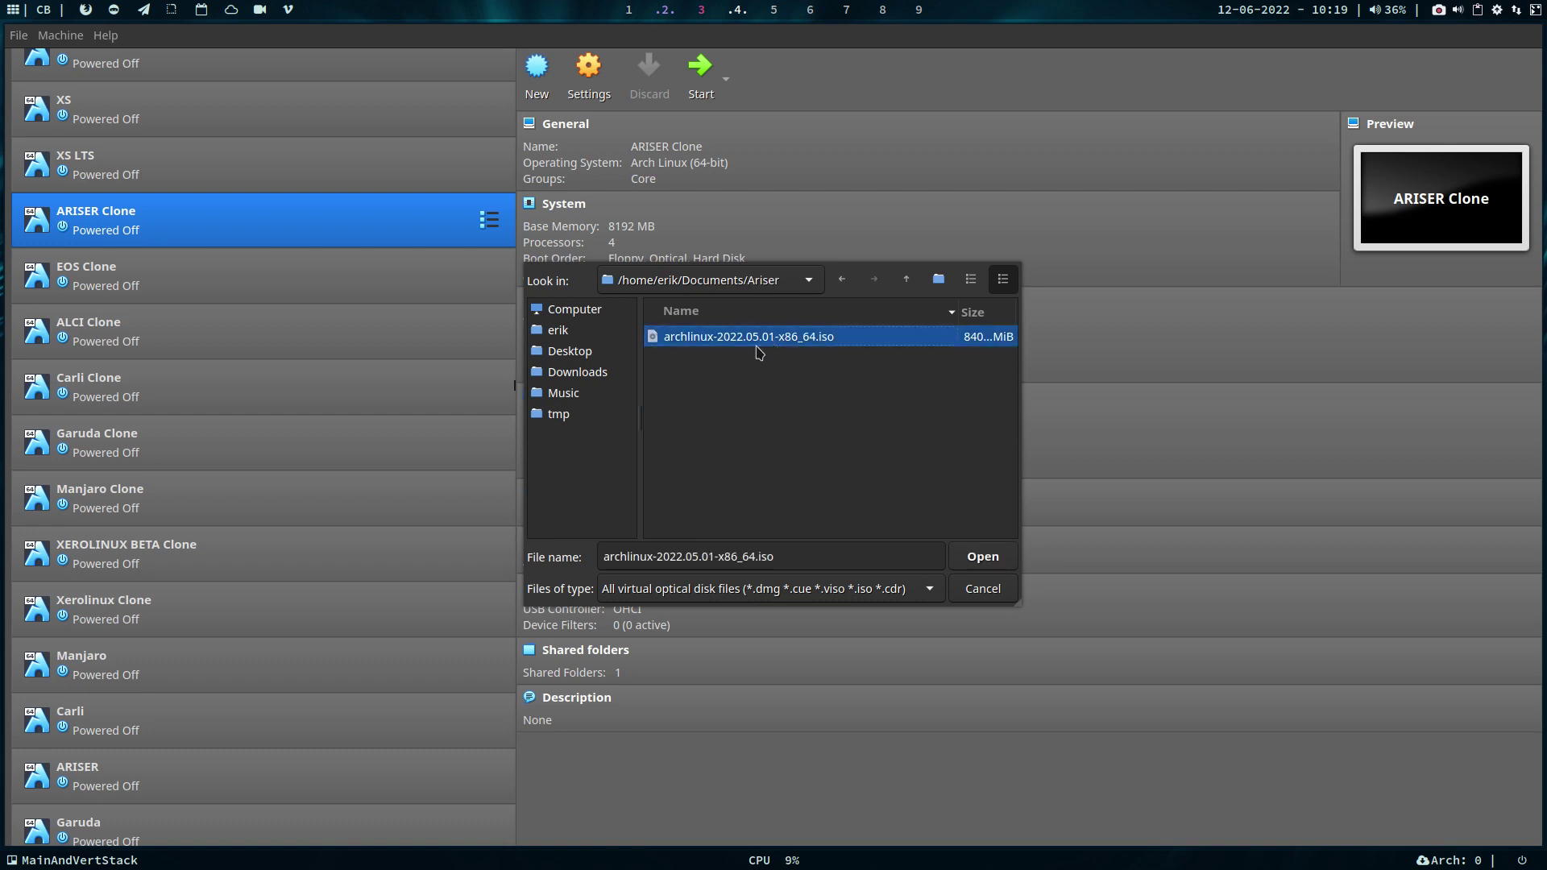
pyautogui.click(981, 592)
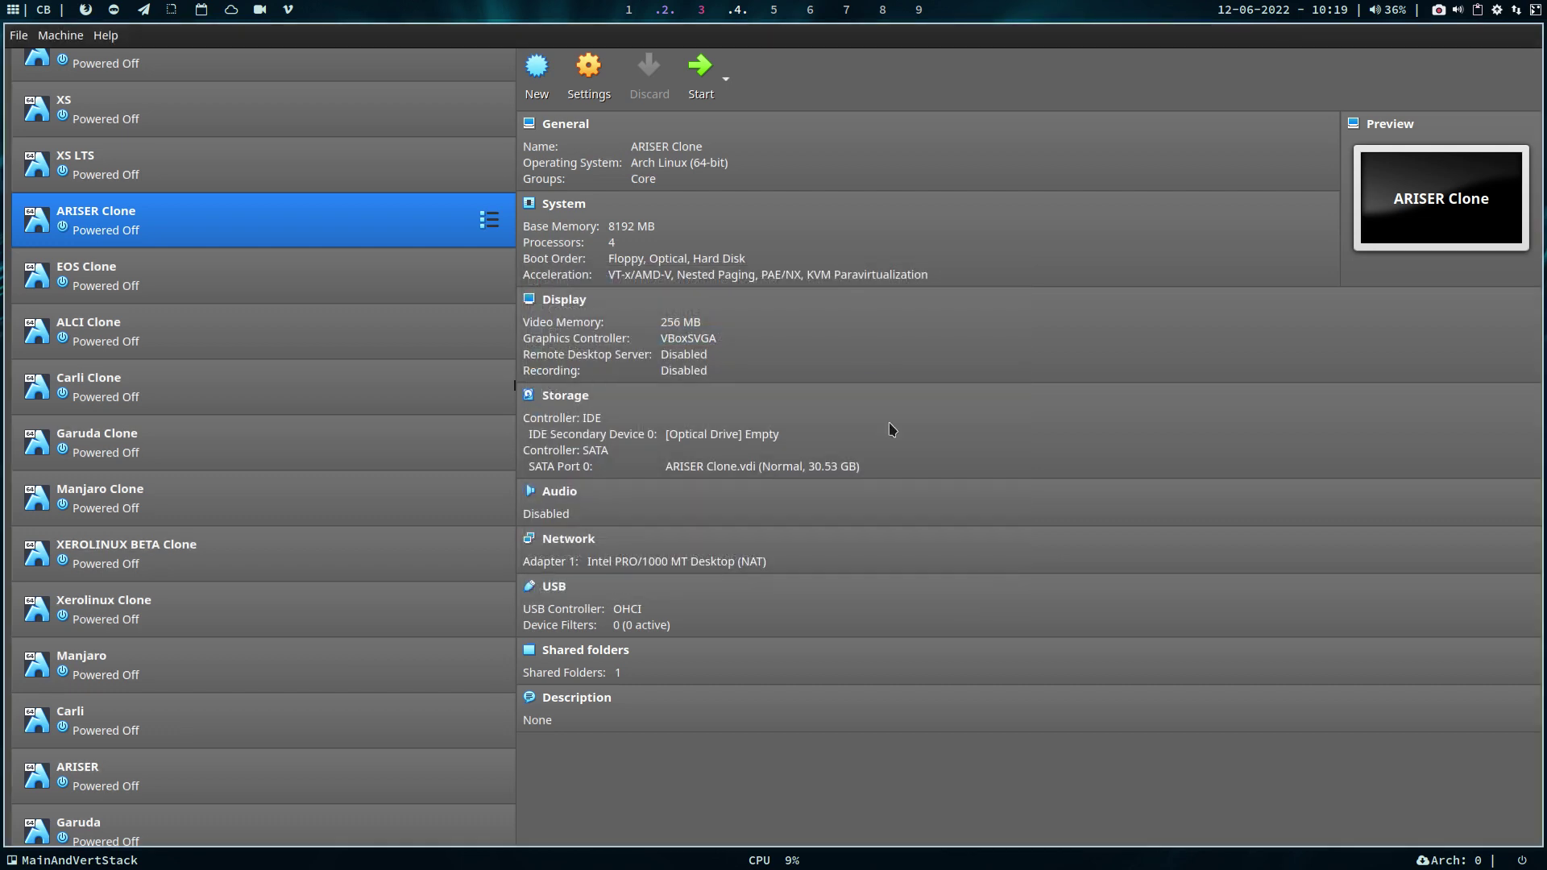
# - Switch back to the browser and open Ariser's SourceForge project through the site's Ariser download page
pyautogui.click(666, 11)
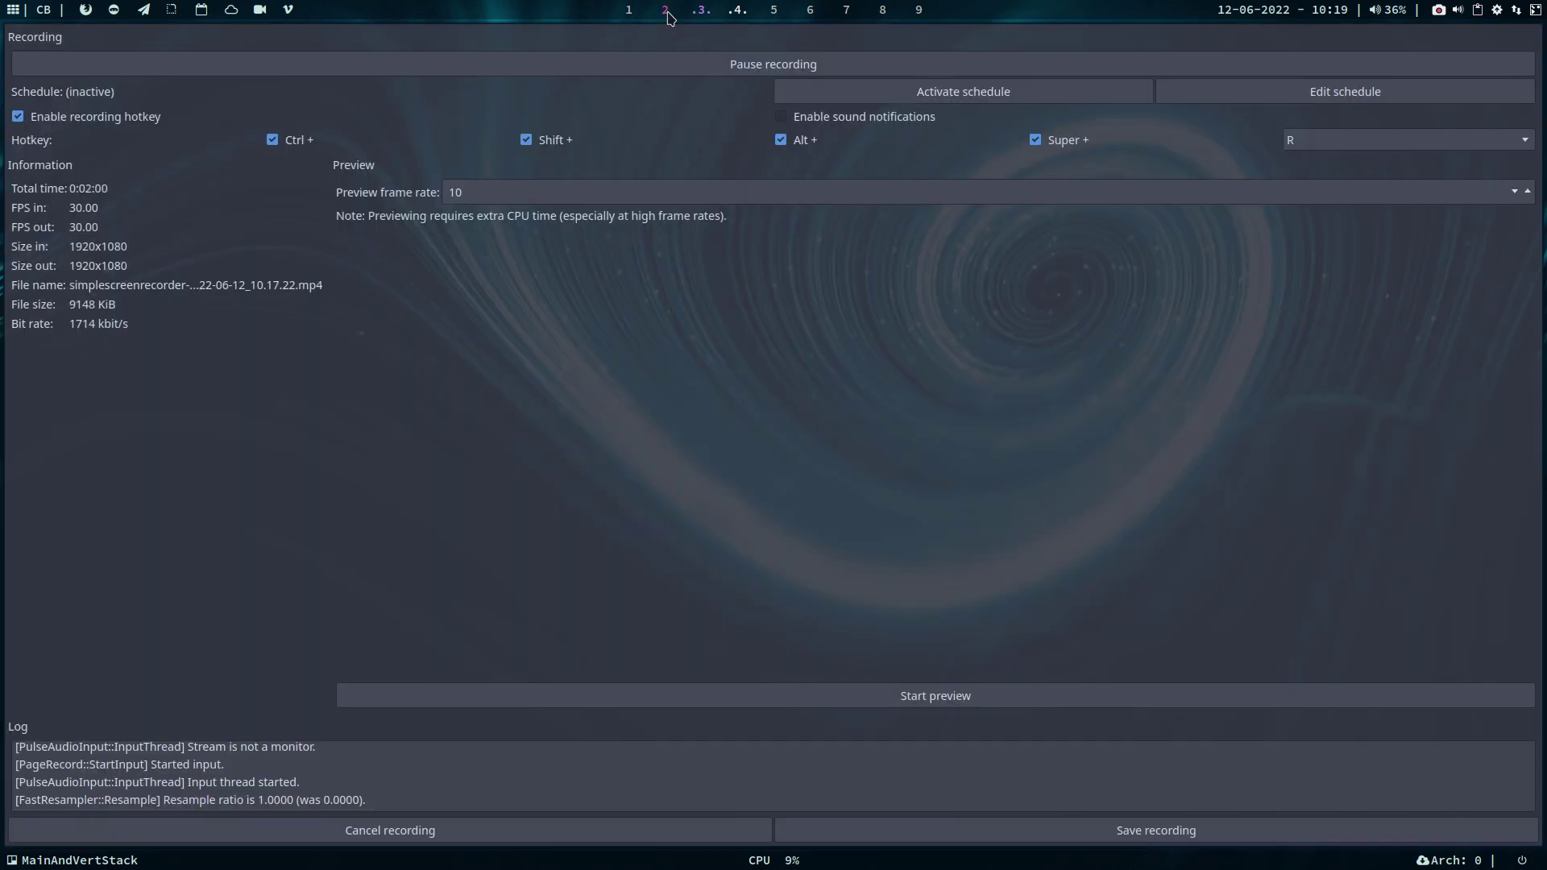
pyautogui.scroll(-1, 671, 14)
pyautogui.click(737, 11)
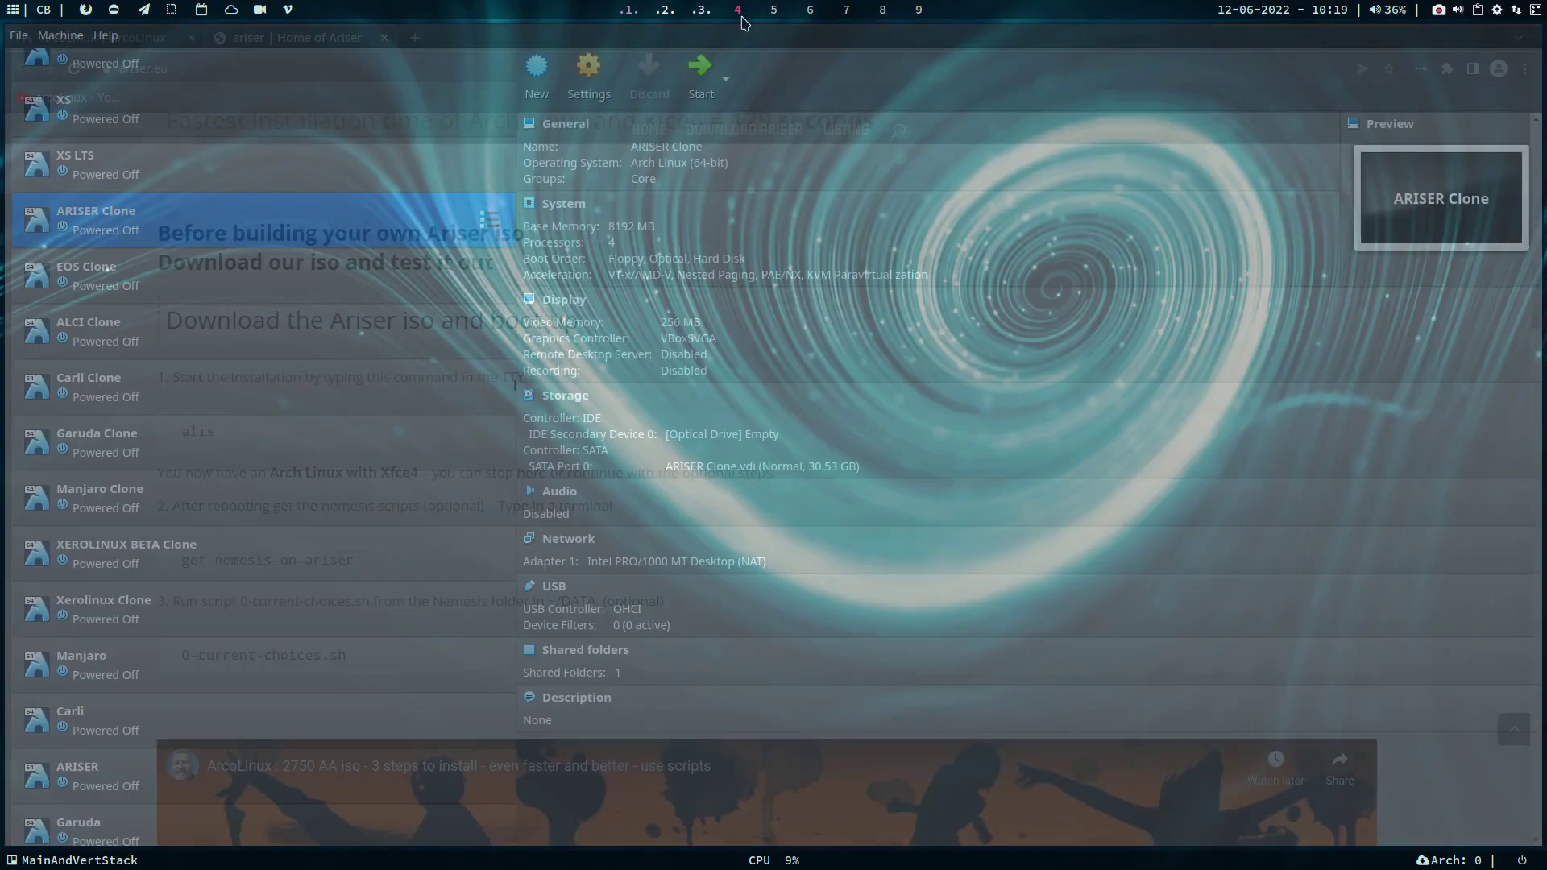
pyautogui.scroll(15, 677, 235)
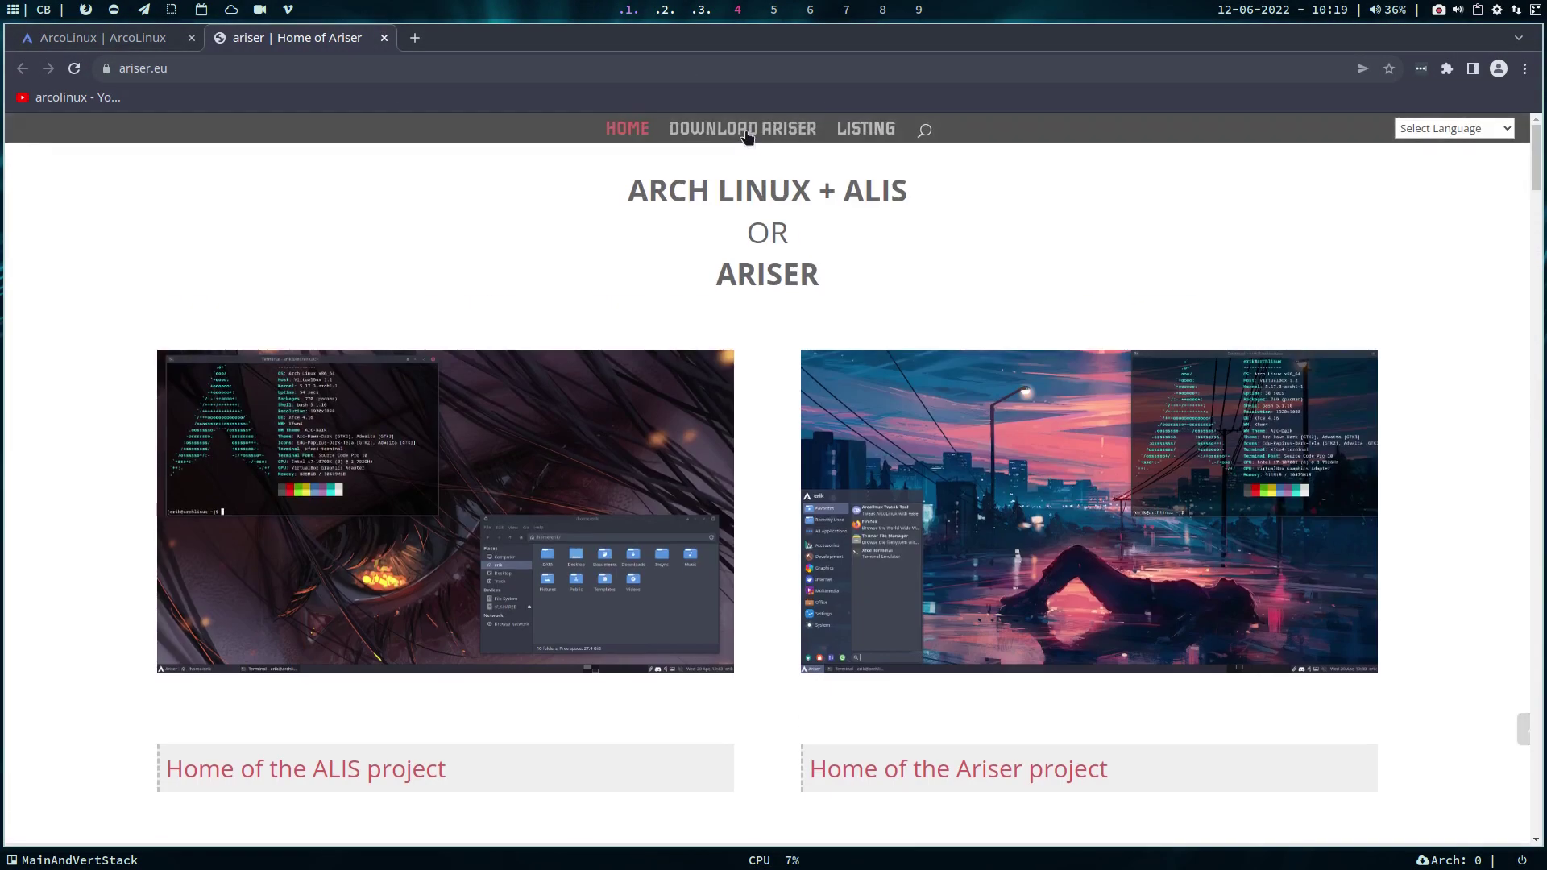
pyautogui.click(747, 131)
pyautogui.click(760, 290)
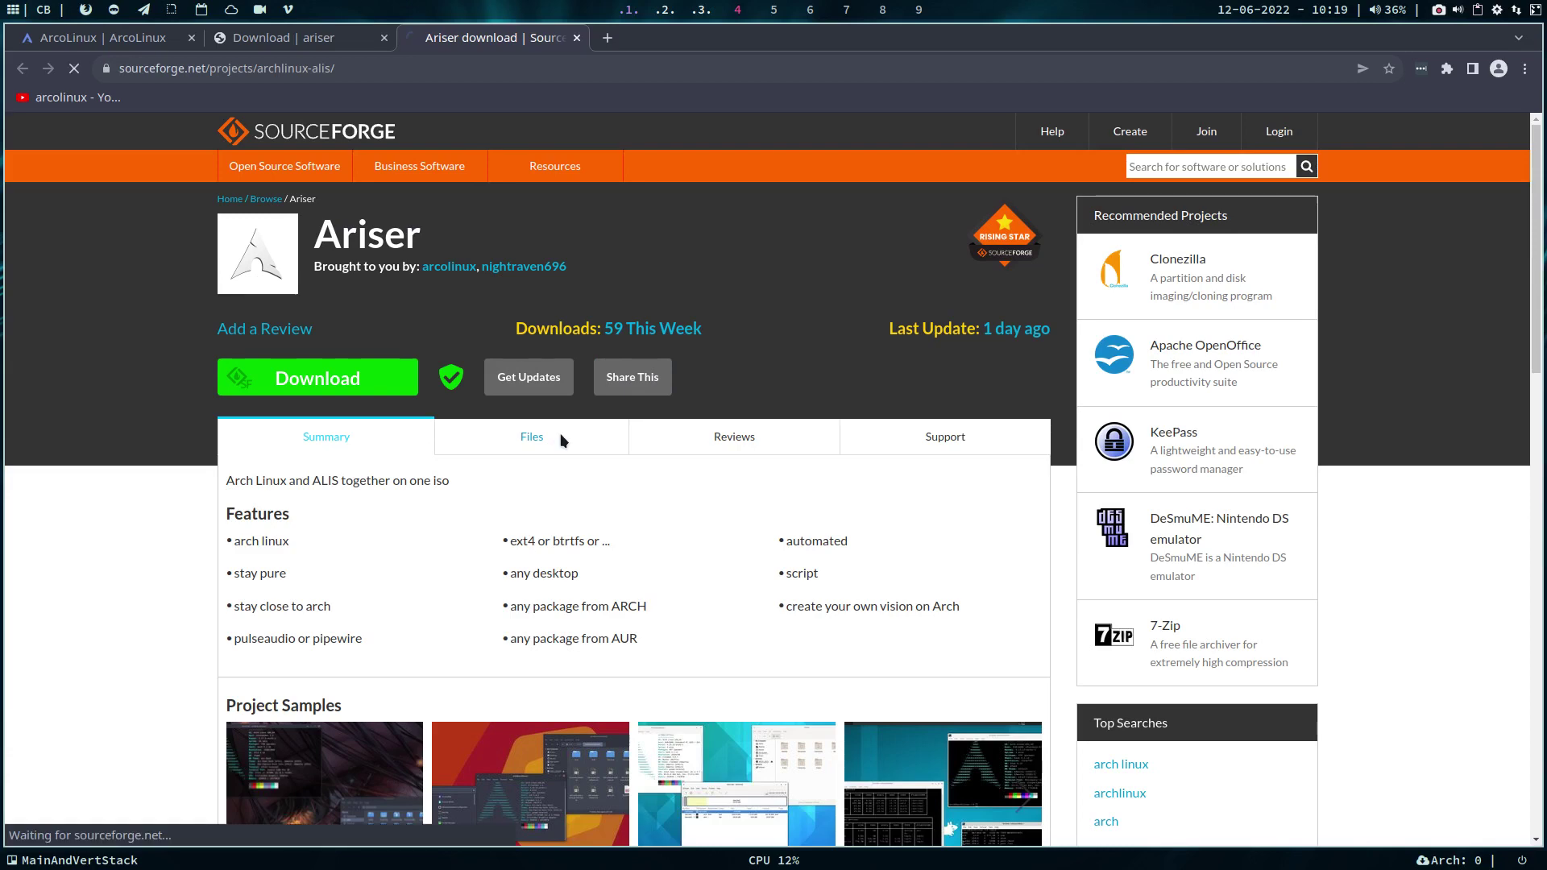
# - Download archlinux-2022.06.10-x86_64.iso from the Ariser project files and check which mirror serves it
pyautogui.click(561, 440)
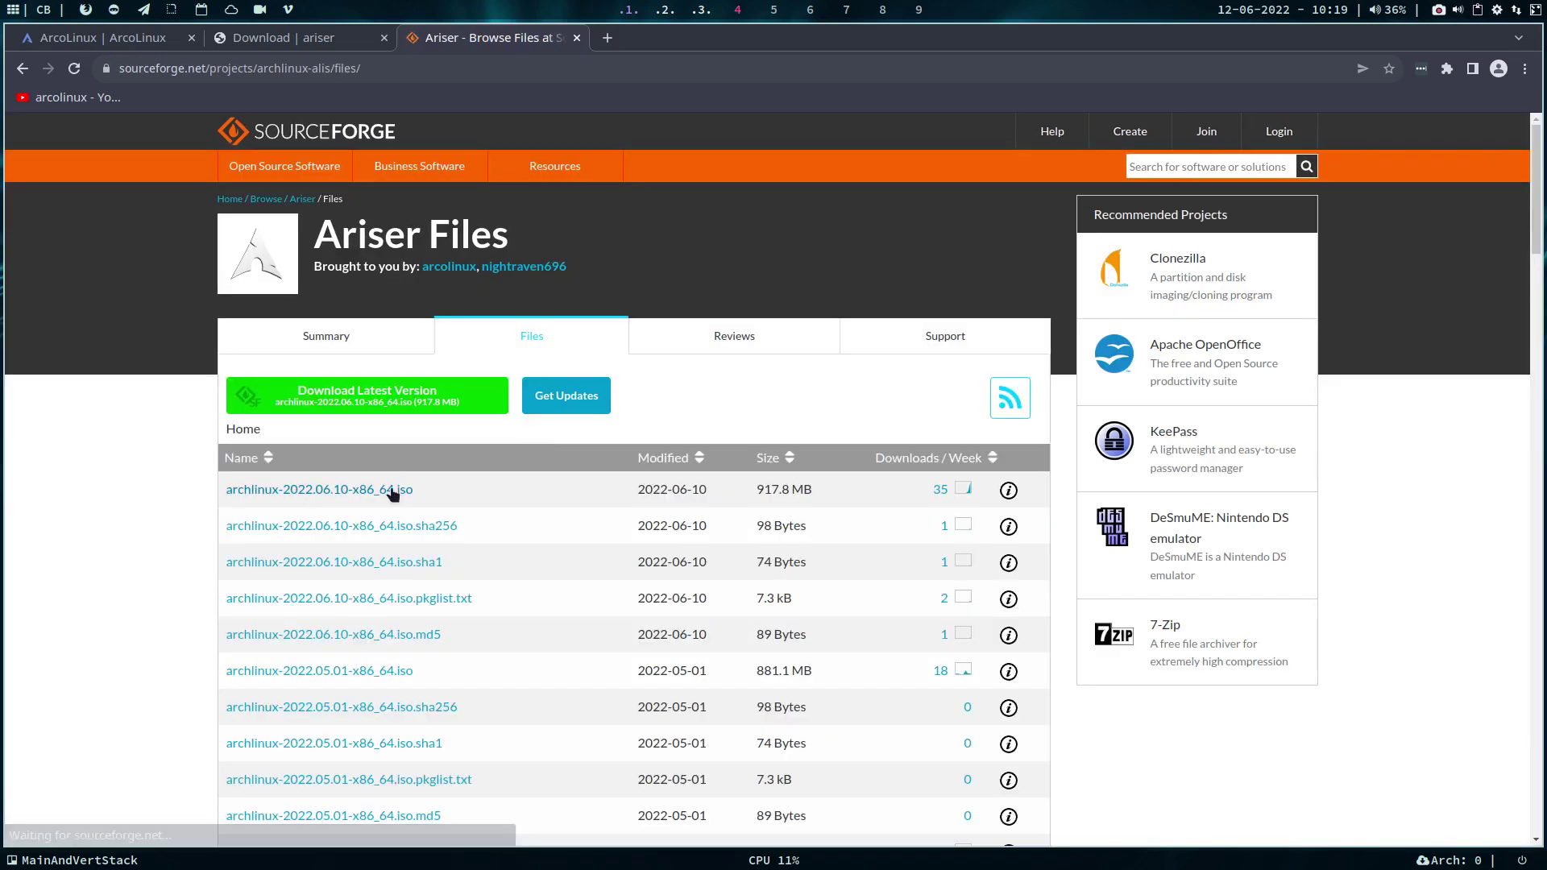
pyautogui.click(374, 492)
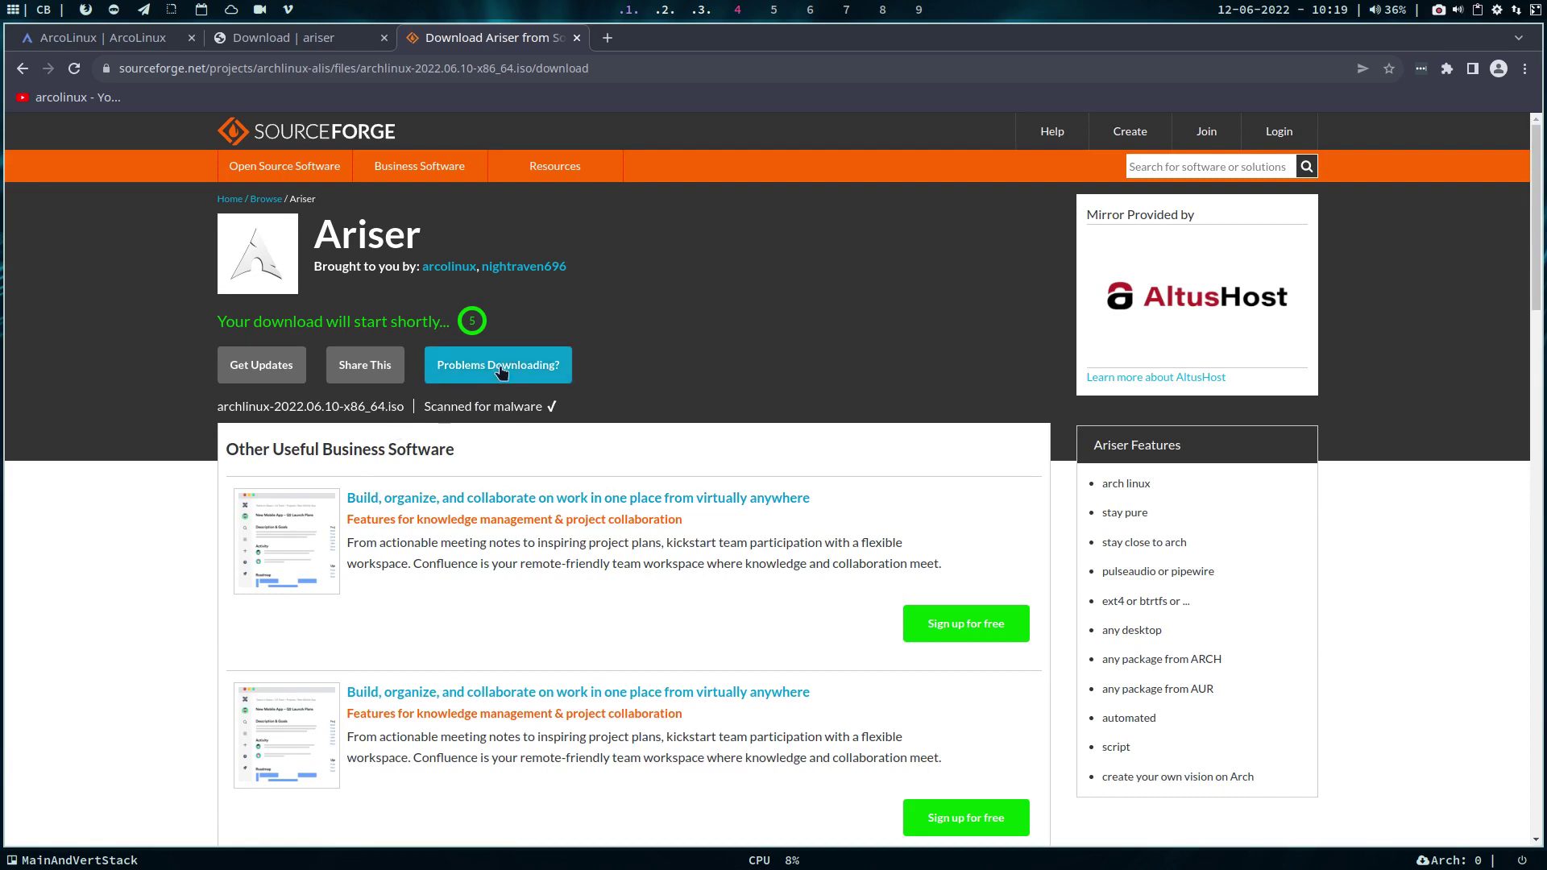
pyautogui.click(499, 369)
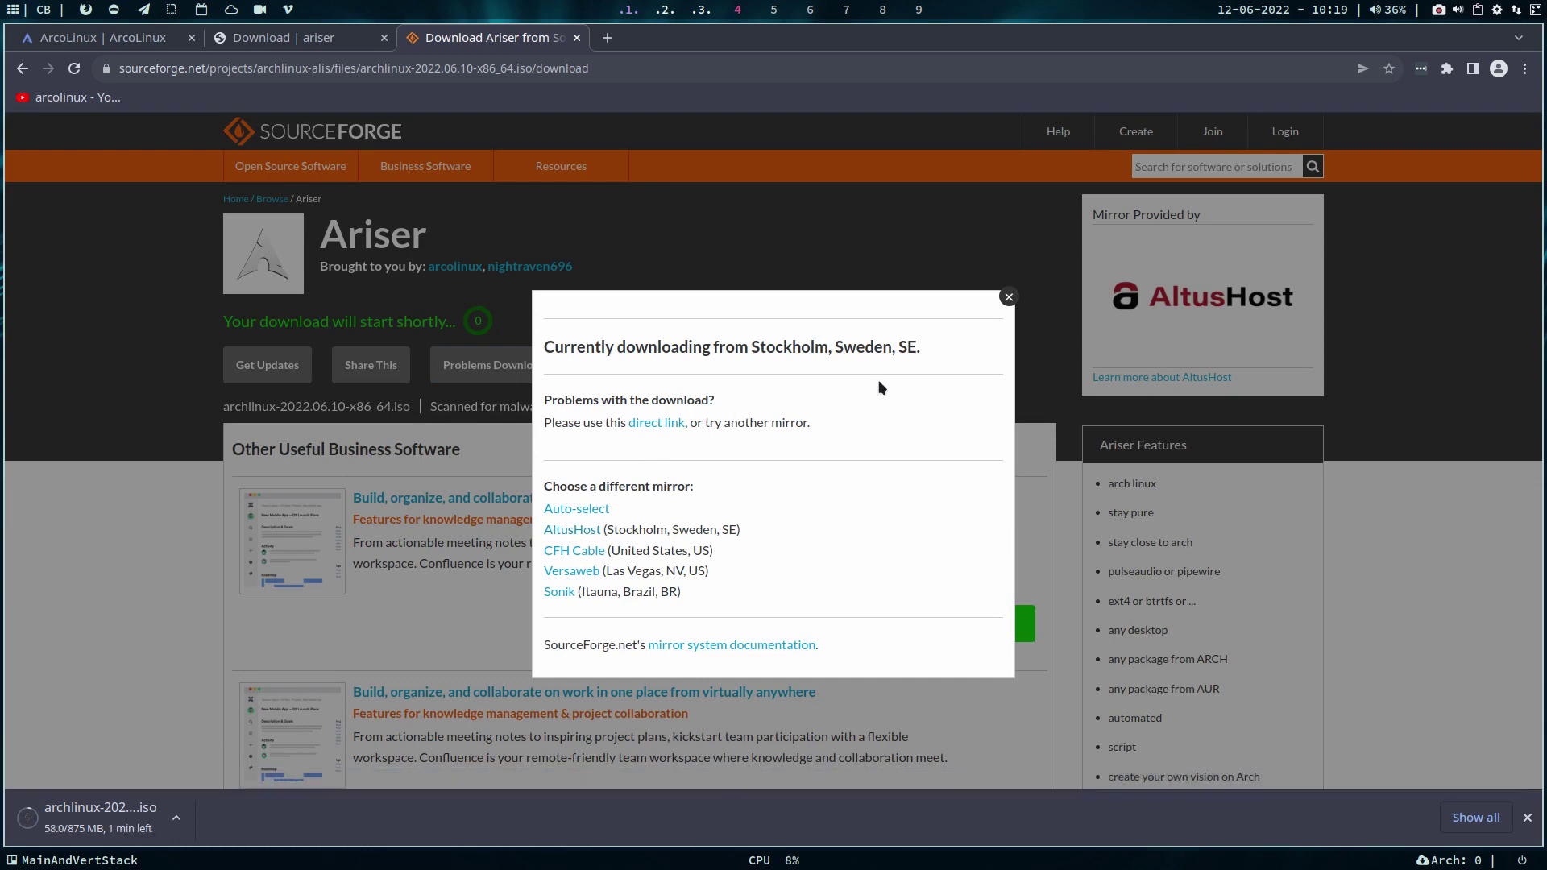
pyautogui.moveTo(761, 347); pyautogui.dragTo(914, 348)
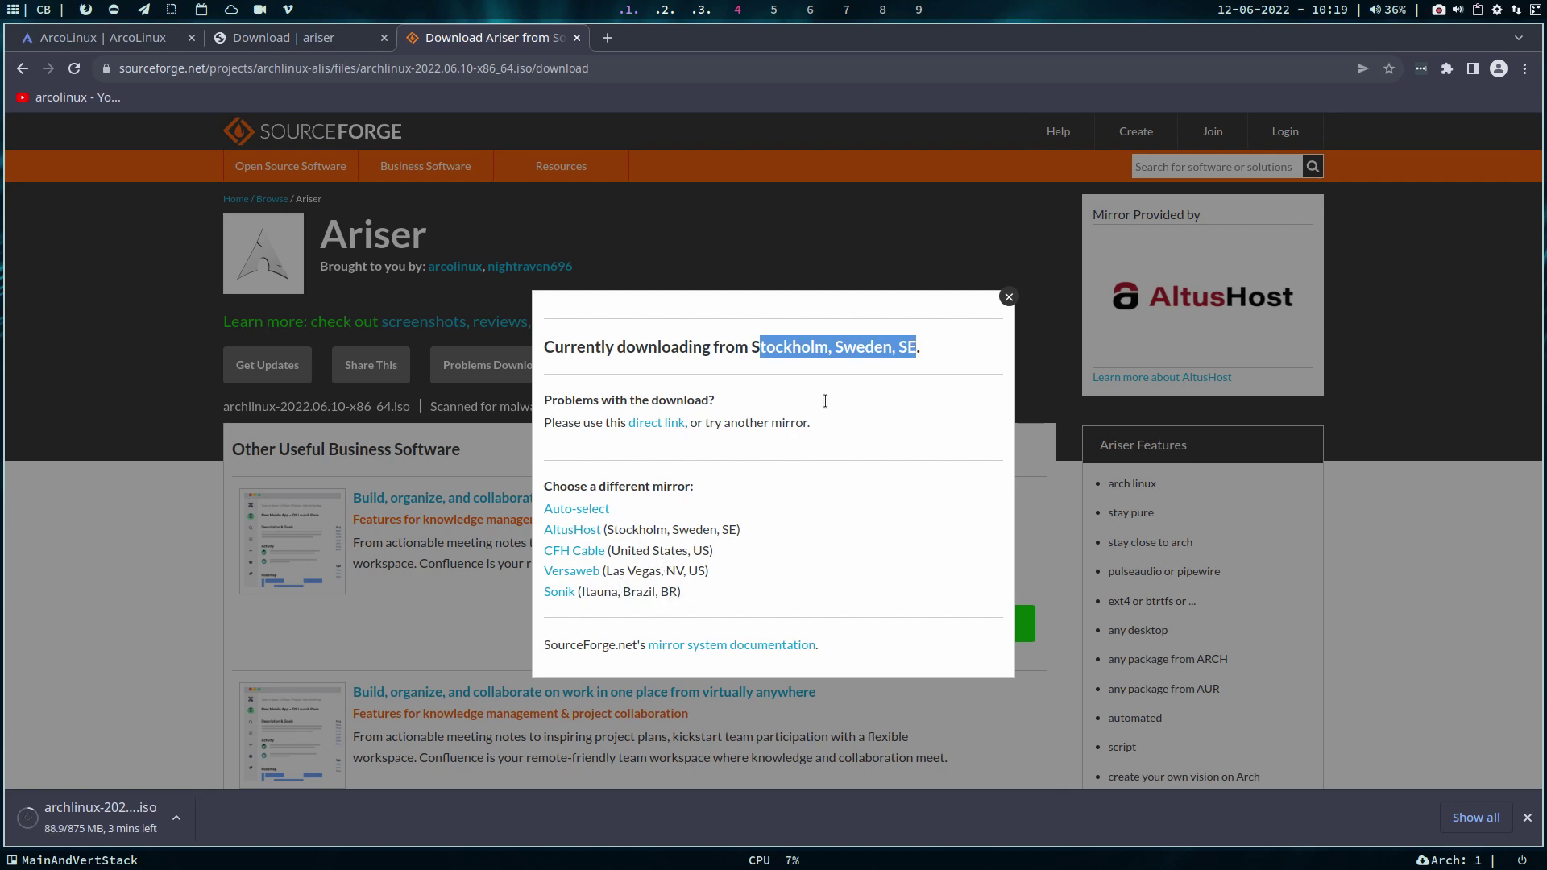
pyautogui.click(913, 197)
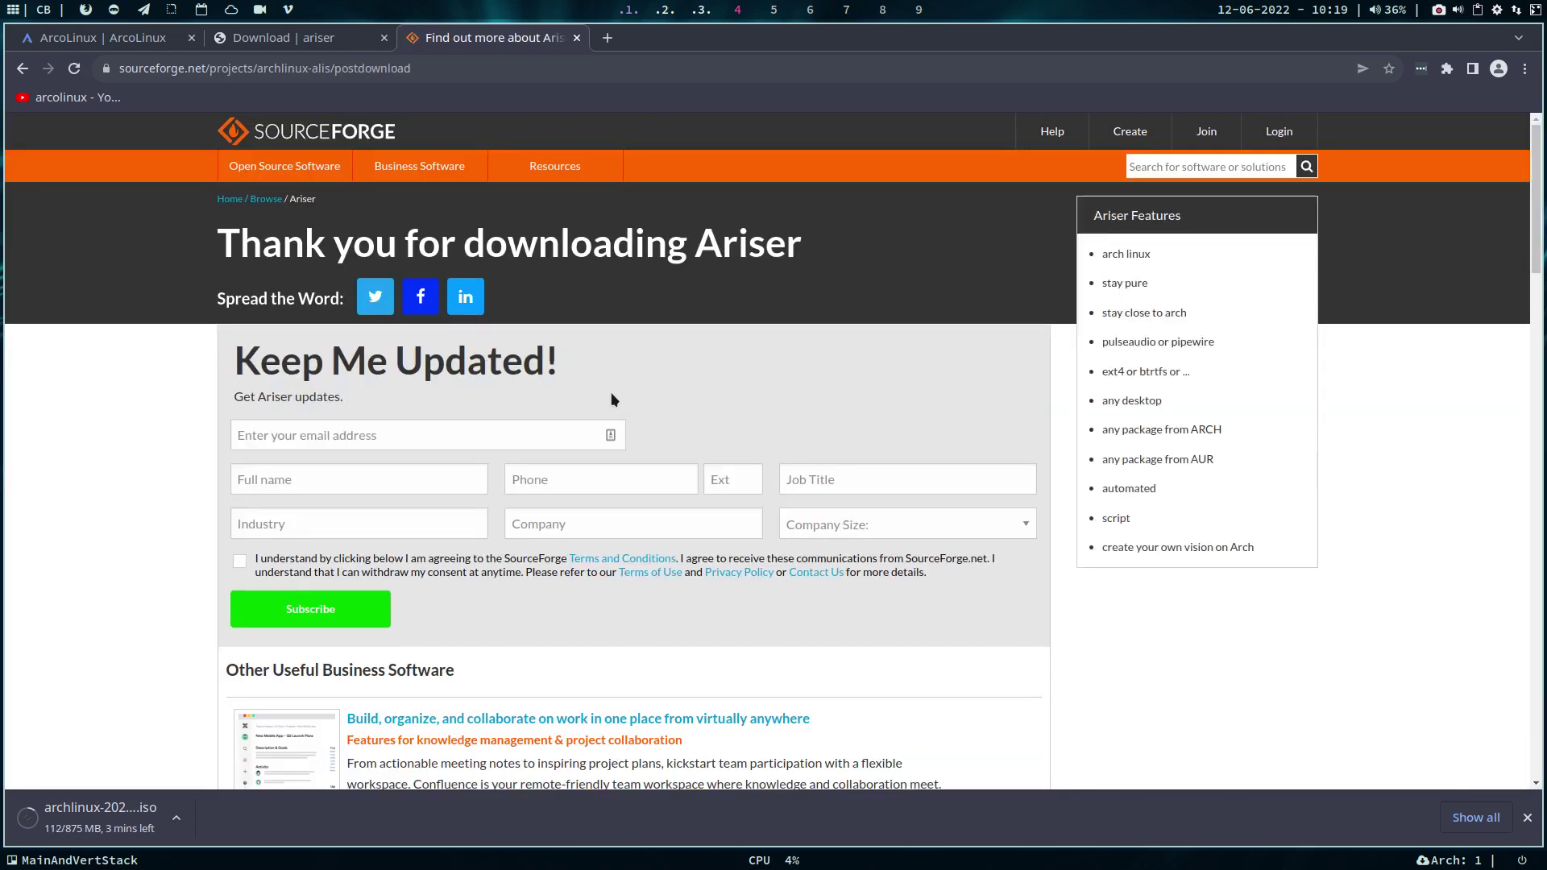
# - Open the file manager beside the browser, make its icons smaller and go to the Downloads folder
pyautogui.press('super+shift+Return')
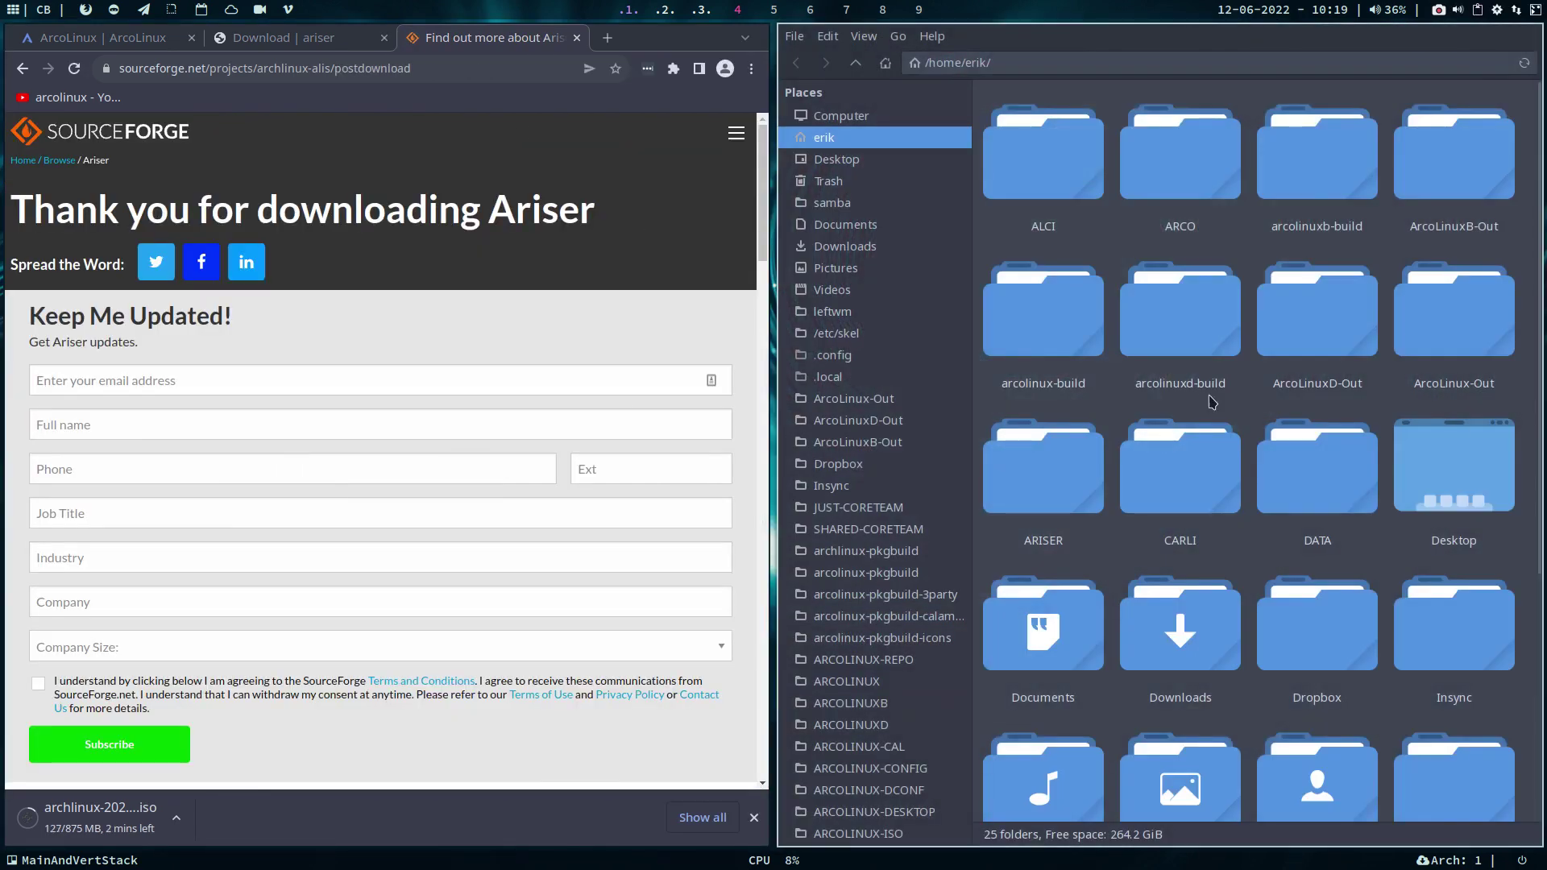
pyautogui.scroll(-3, 1205, 400)
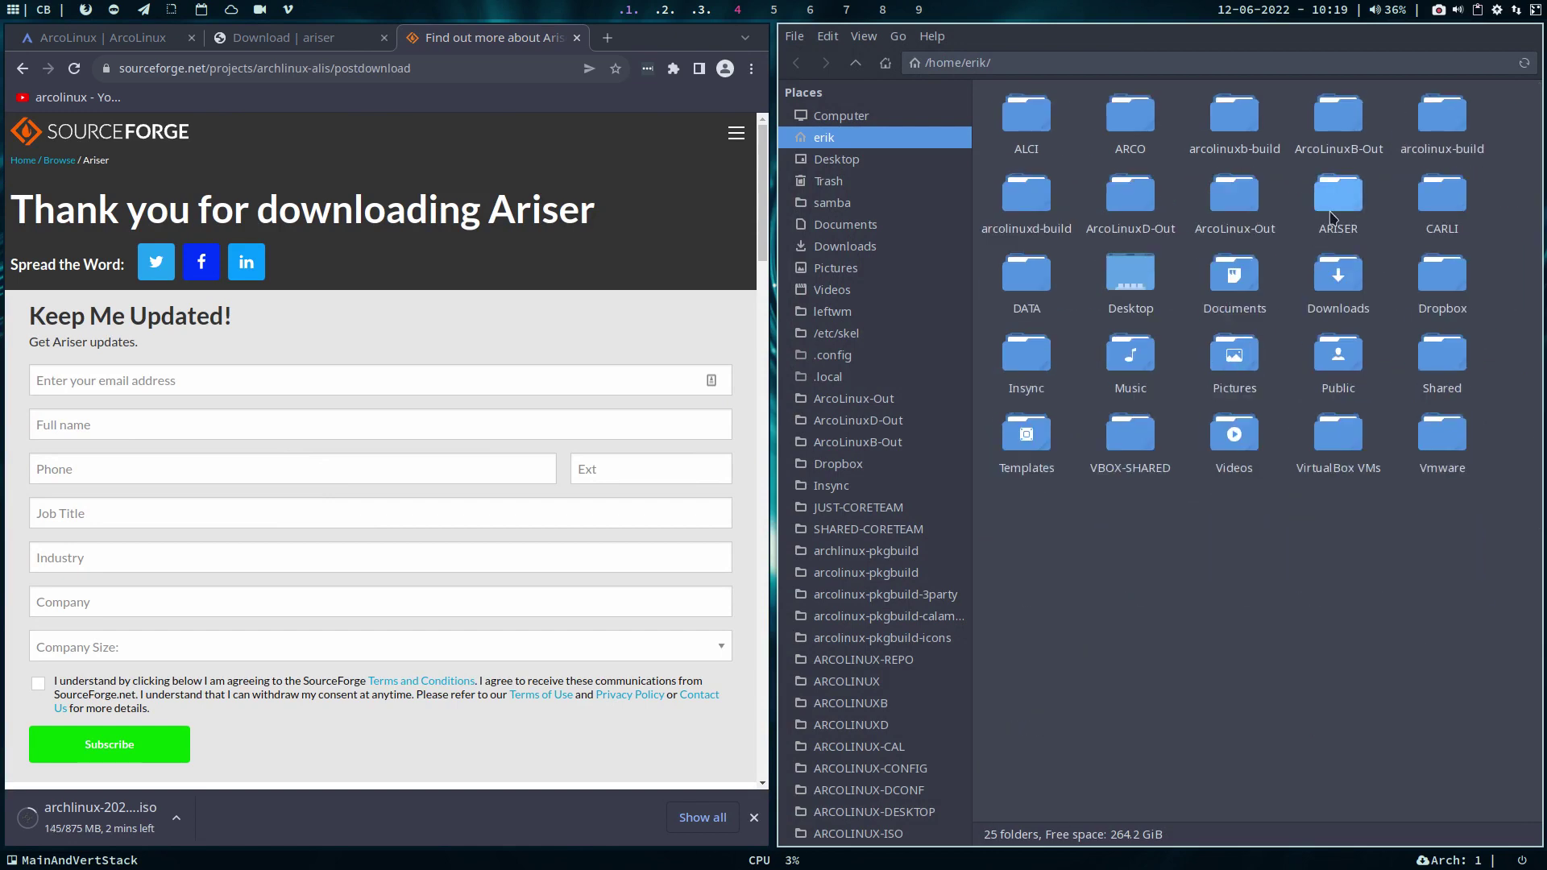
pyautogui.doubleClick(1337, 271)
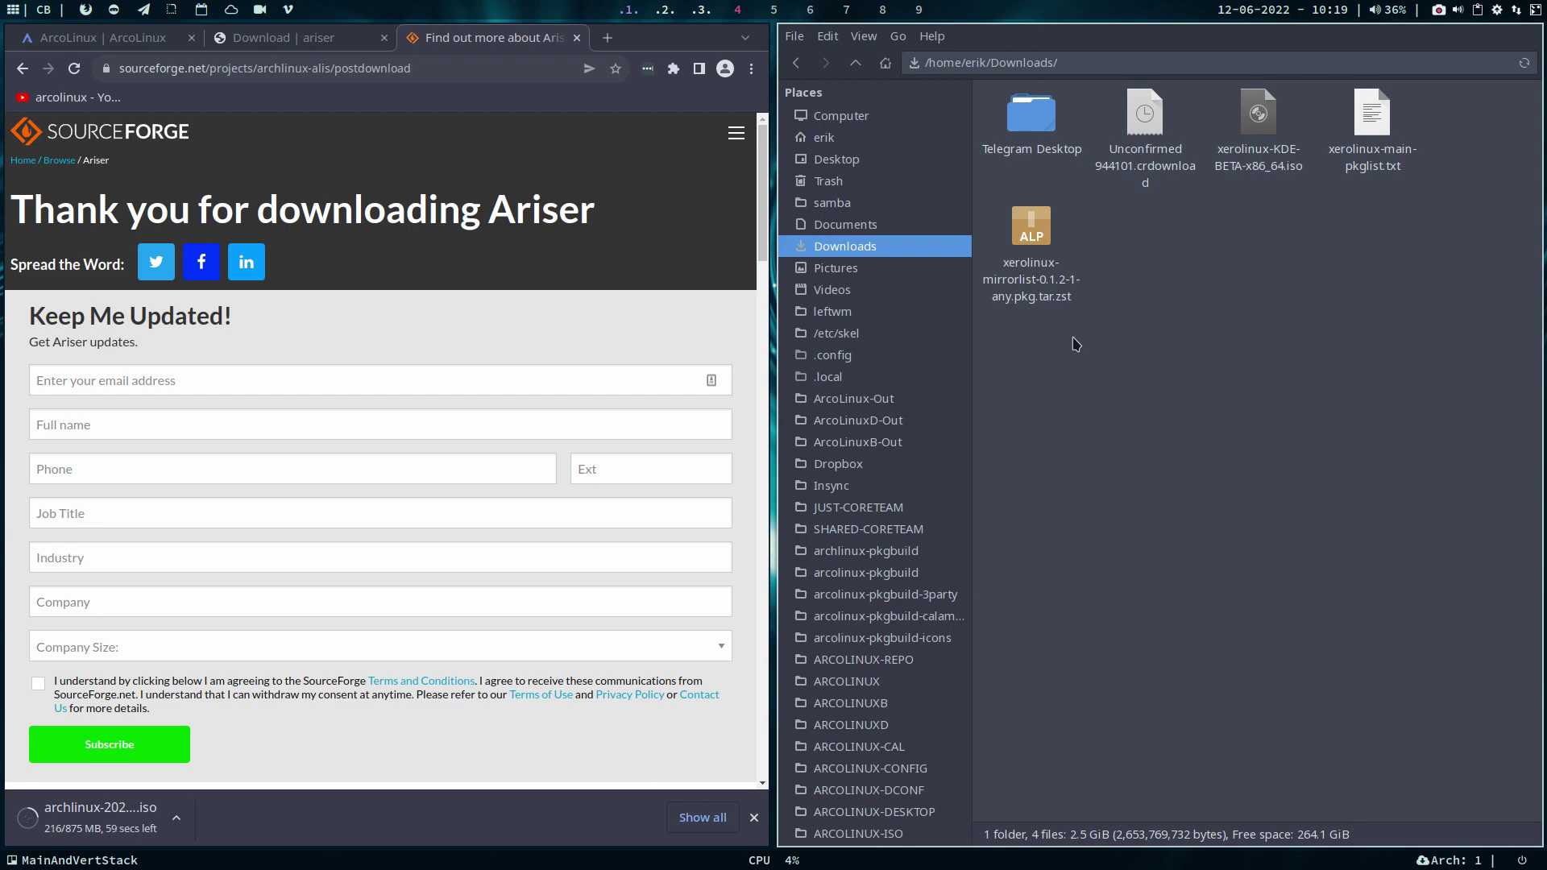
# - Delete the xerolinux-mirrorlist-0.1.2-1-any.pkg.tar.zst package and xerolinux-main-pkglist.txt from the Downloads folder
pyautogui.click(1048, 242)
pyautogui.press('Delete')
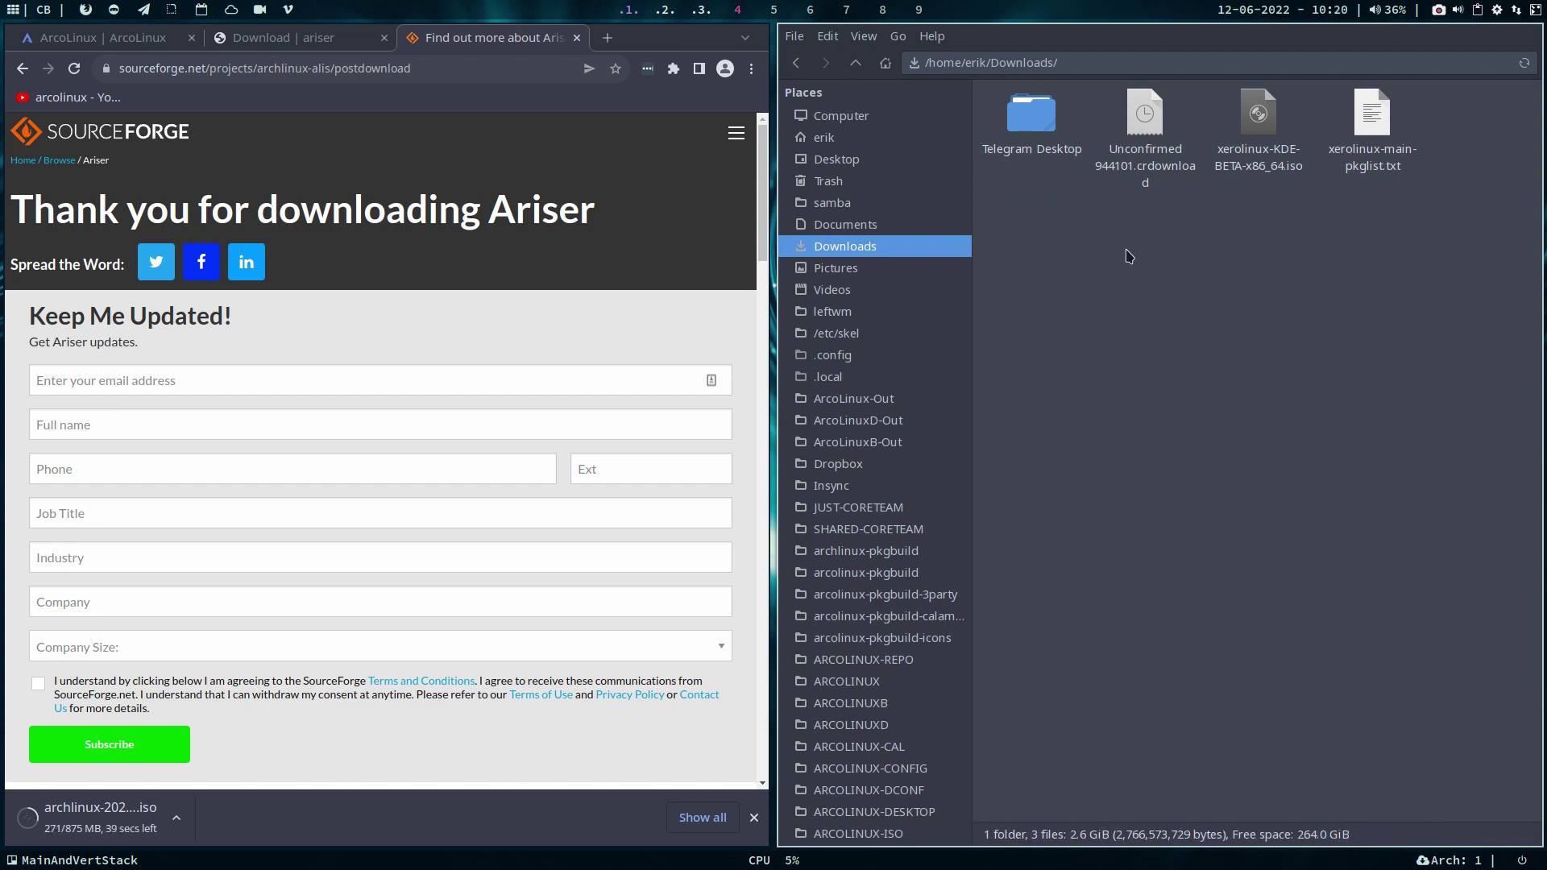
pyautogui.click(1351, 138)
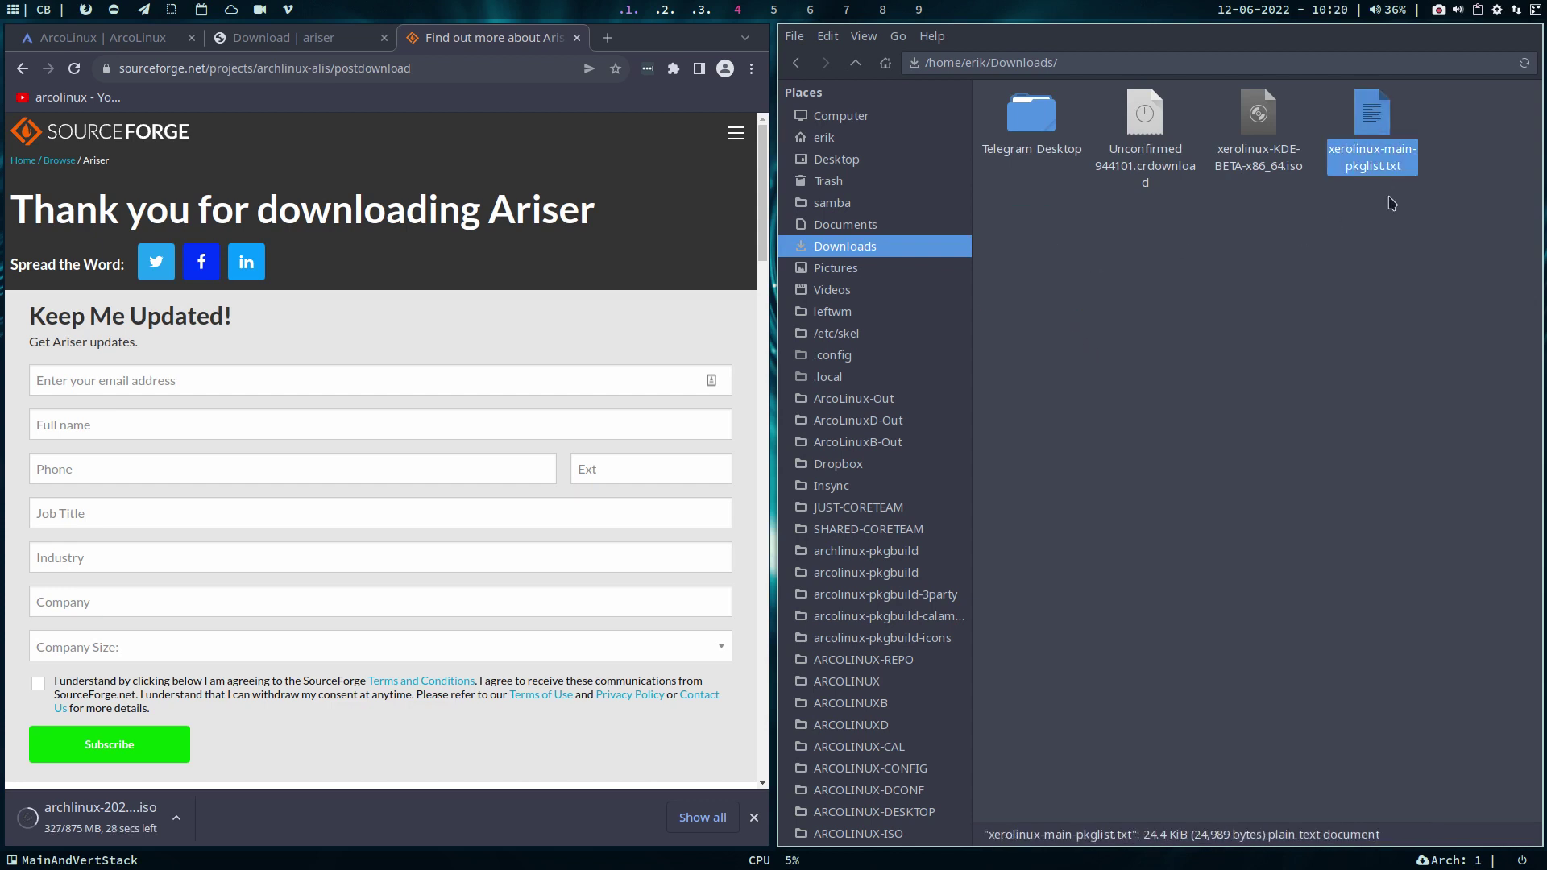
pyautogui.click(1258, 117)
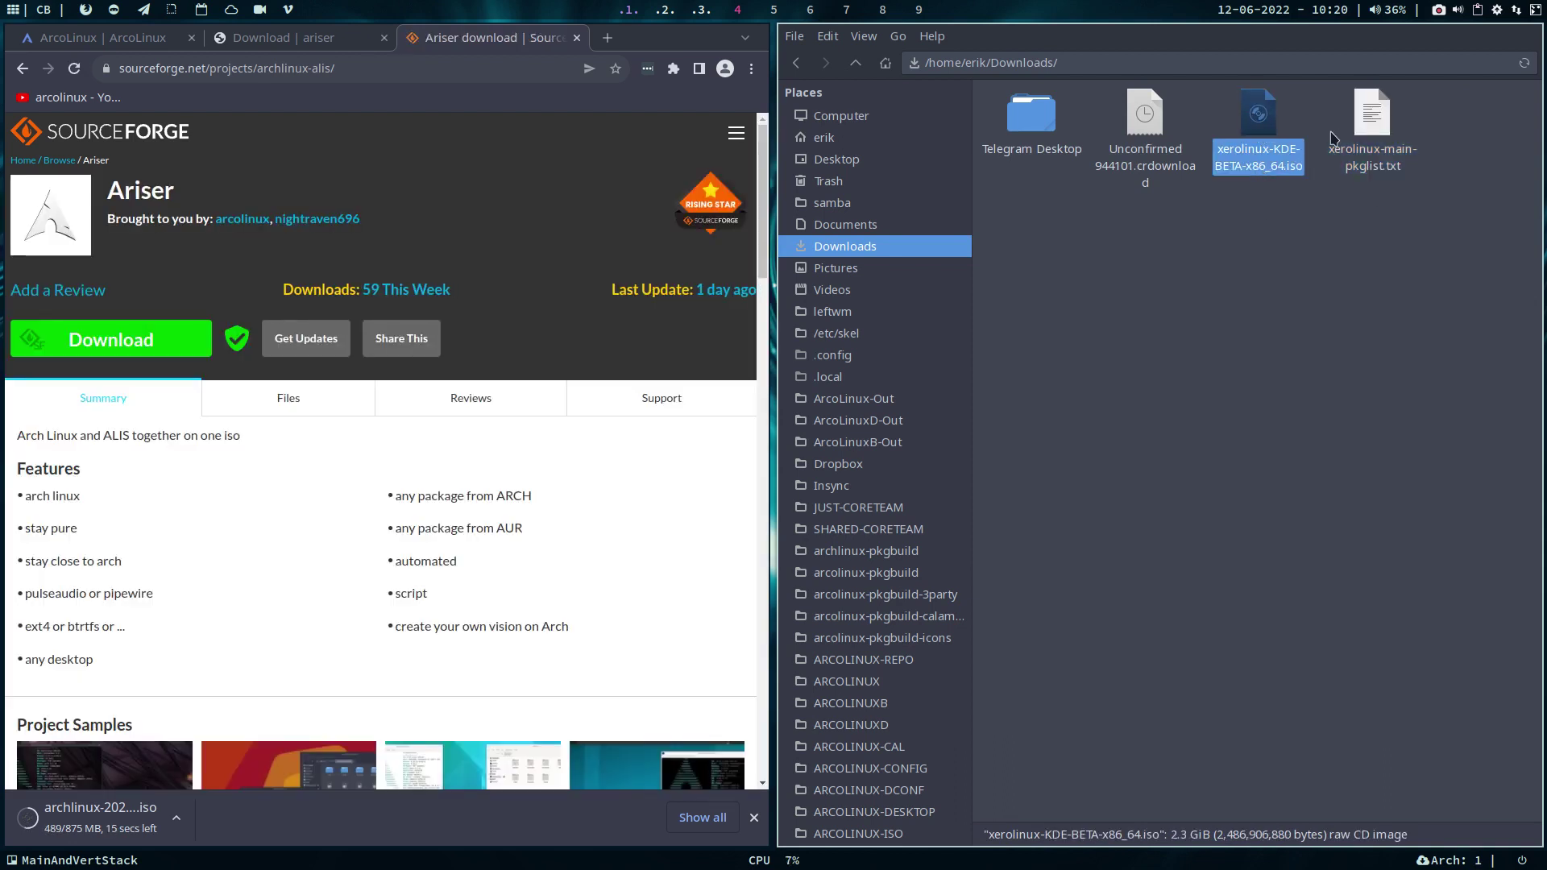
pyautogui.click(1374, 133)
pyautogui.press('Delete')
# - Move xerolinux-KDE-BETA-x86_64.iso from Downloads into the Xerolinux folder in Documents and return to Documents
pyautogui.rightClick(1274, 129)
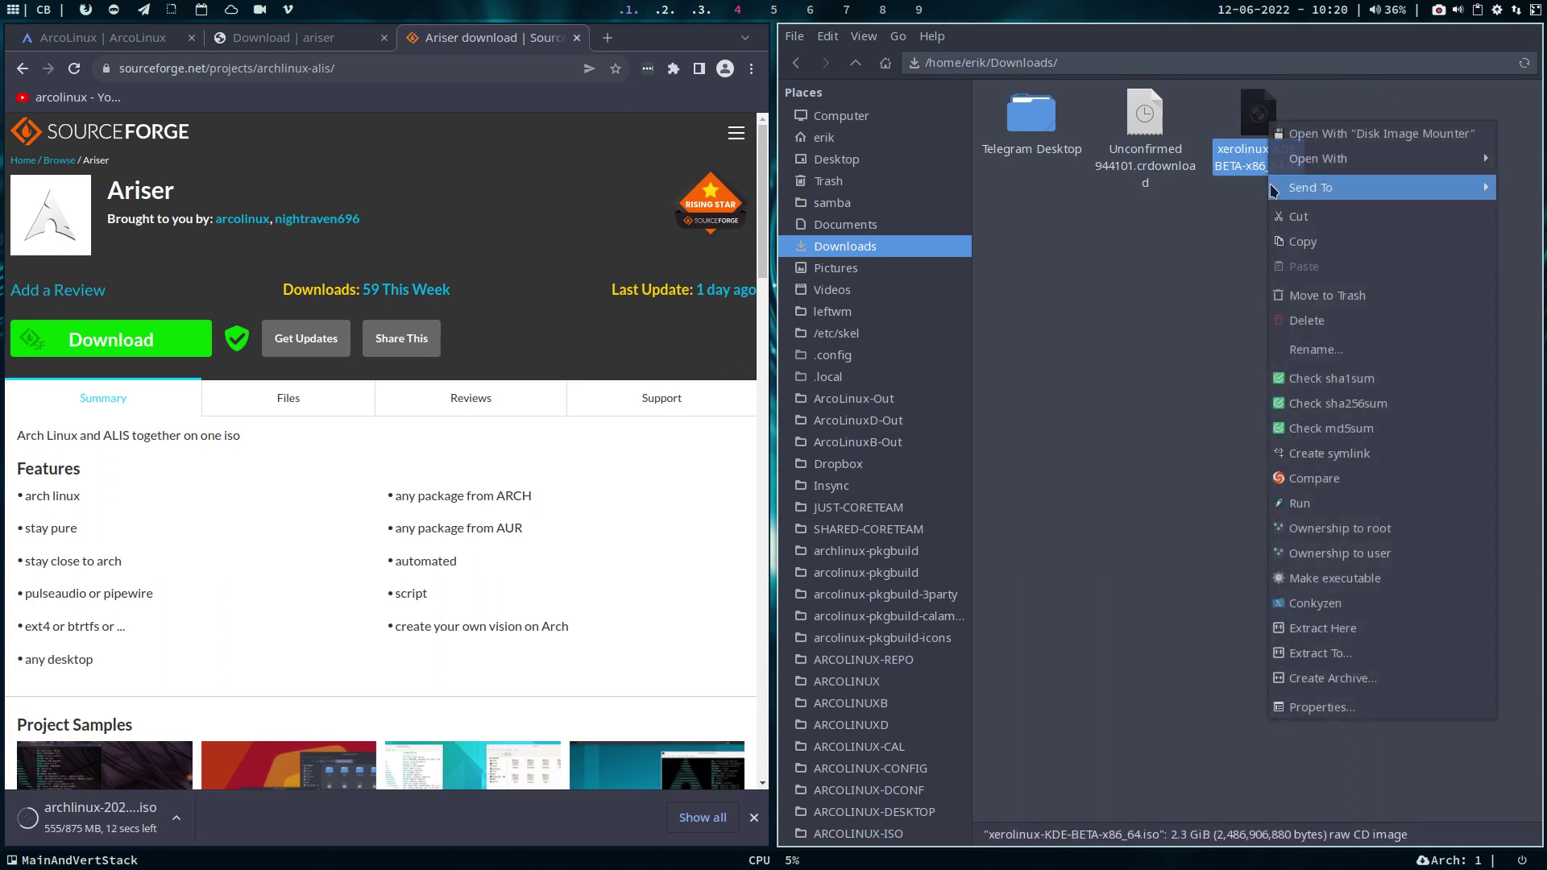
pyautogui.click(1326, 231)
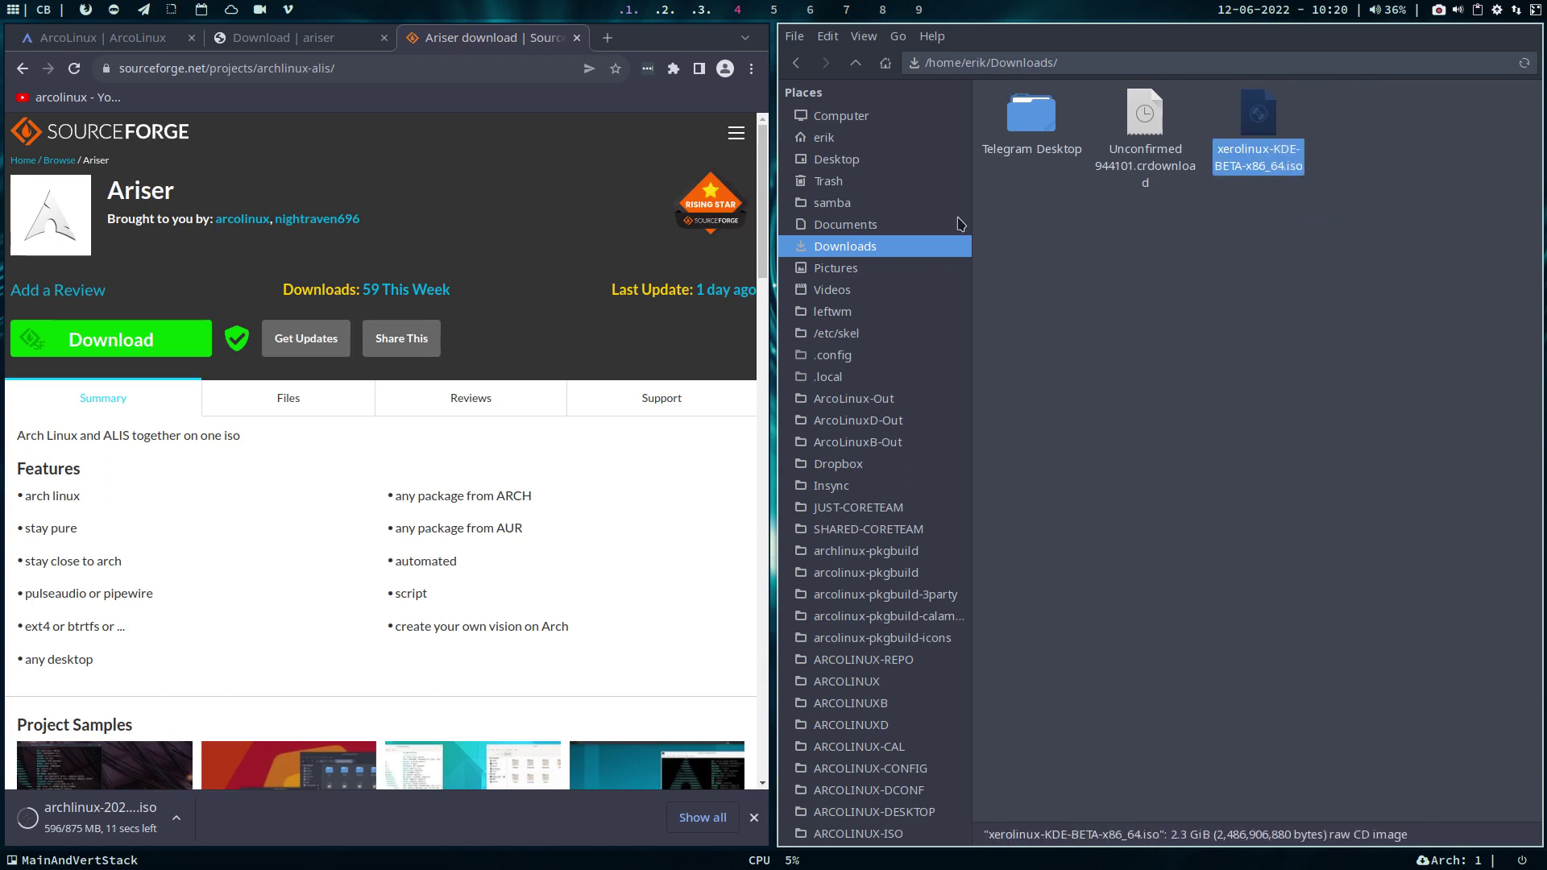
pyautogui.click(846, 224)
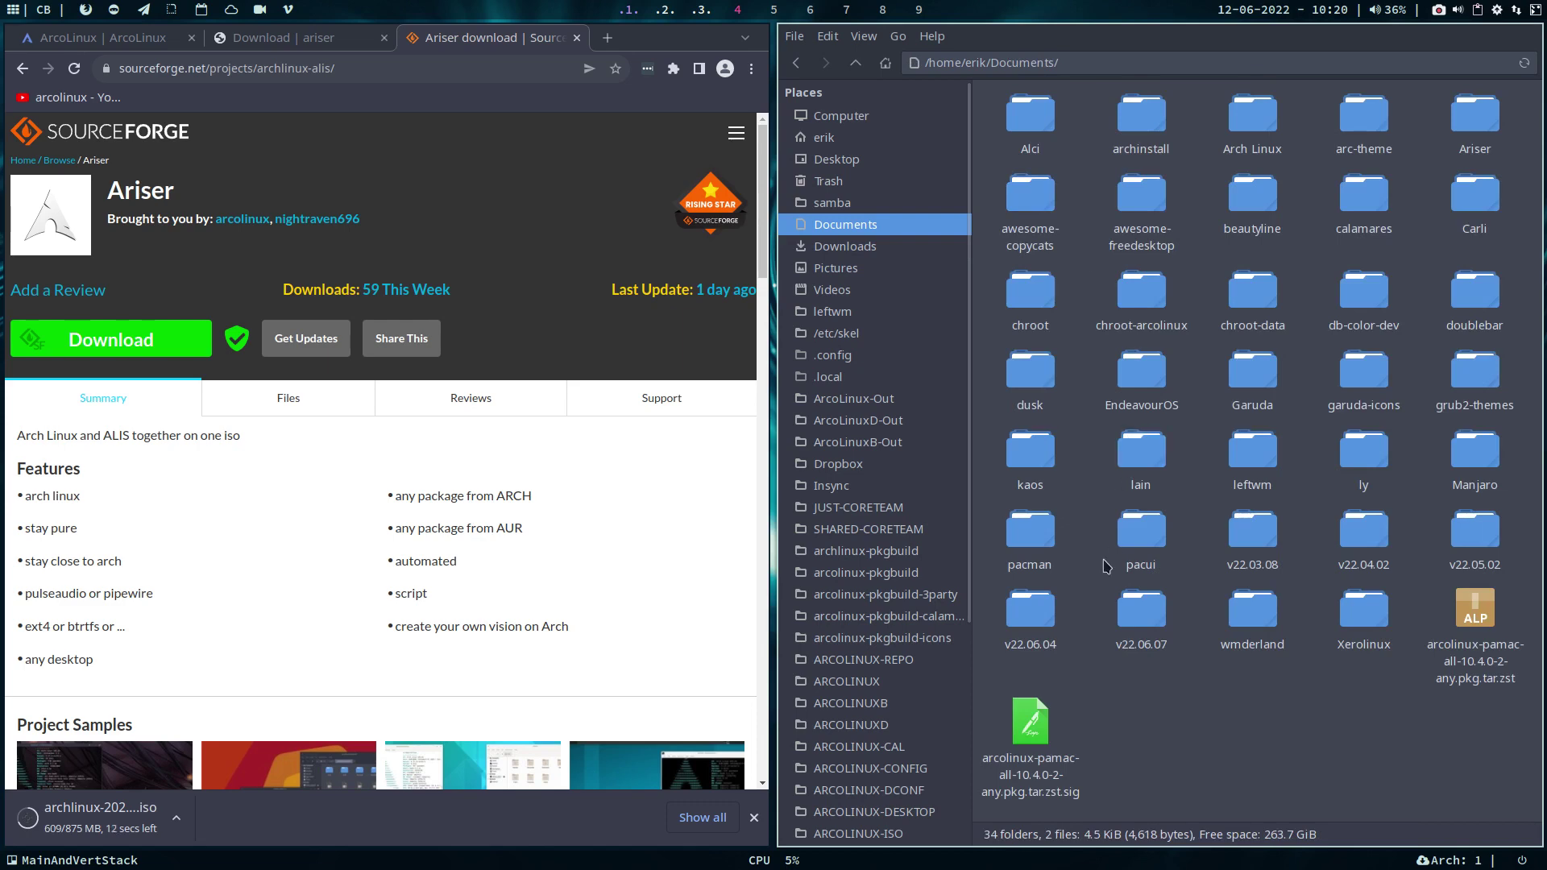
pyautogui.click(1347, 617)
pyautogui.doubleClick(1347, 616)
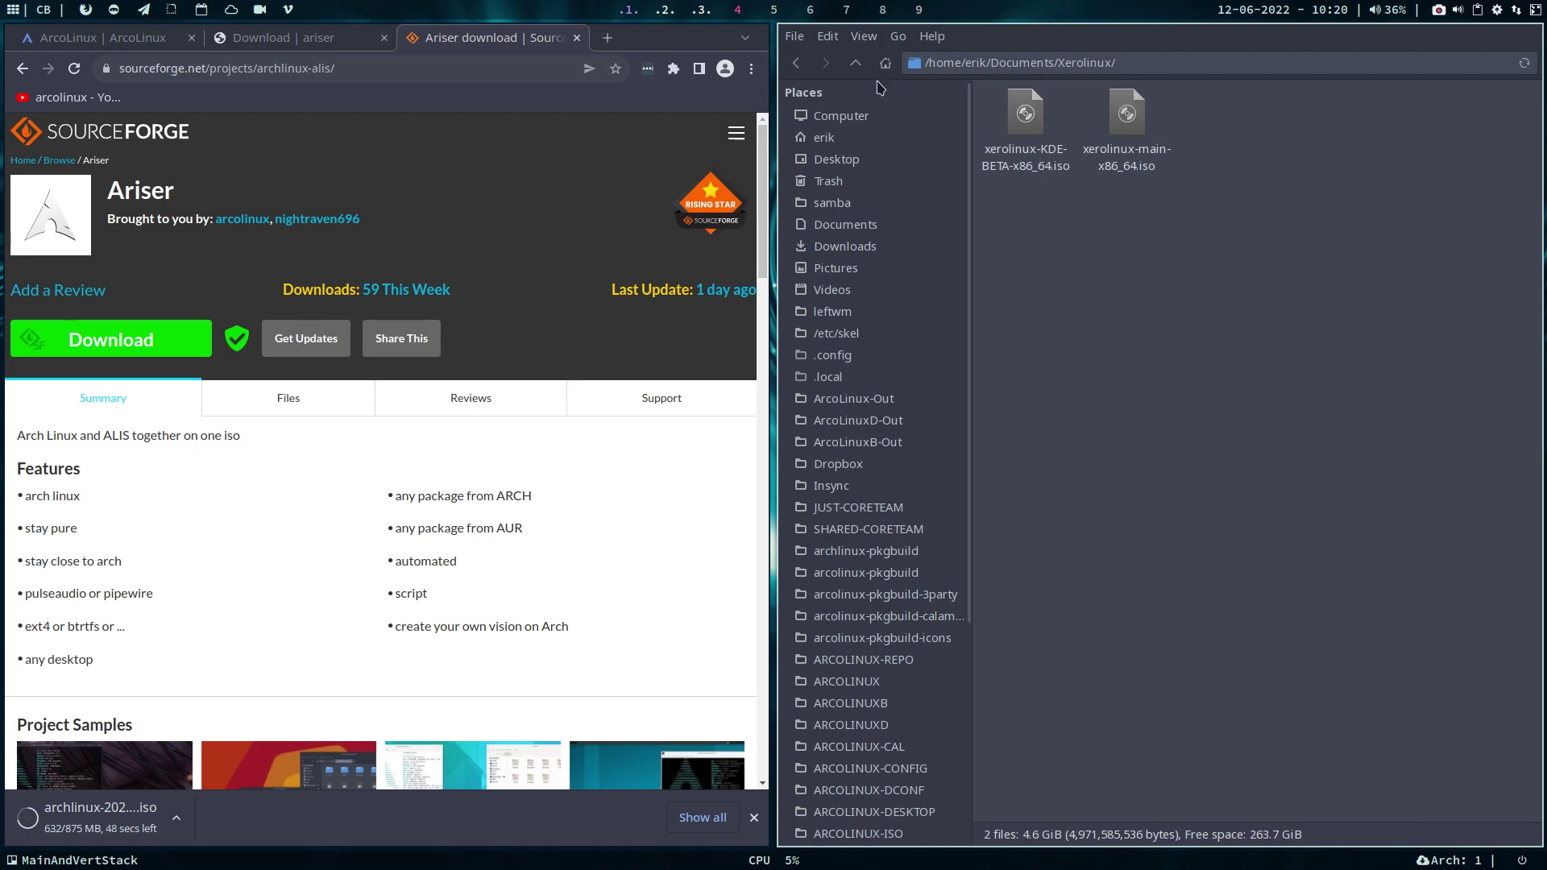
pyautogui.click(855, 63)
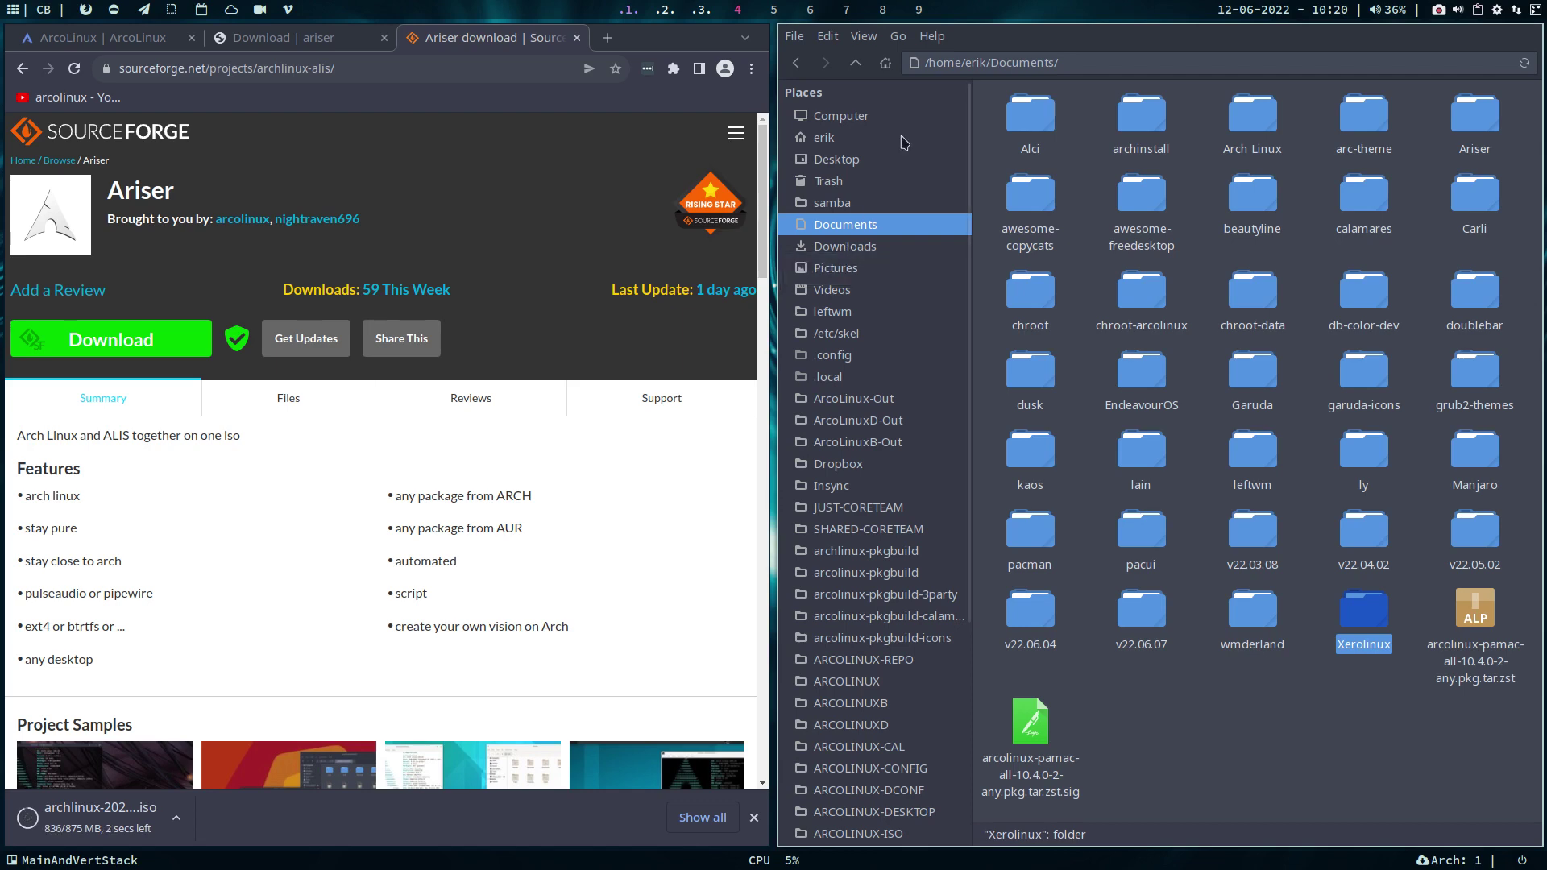
pyautogui.click(1086, 279)
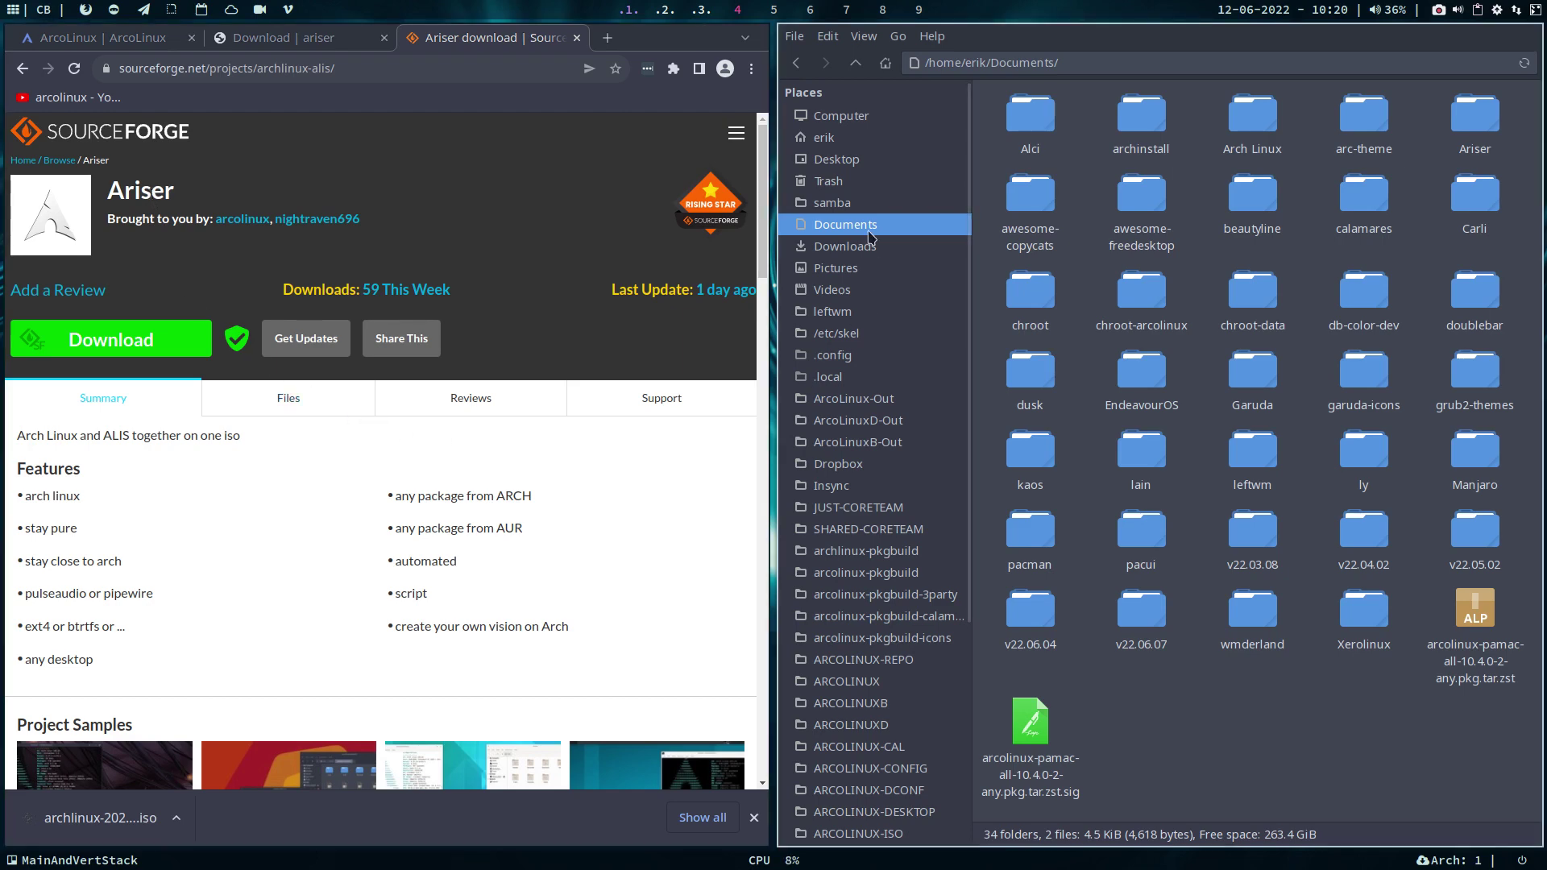
# - Delete awesome.tar.gz and the awesome folder from the Desktop folder
pyautogui.click(855, 160)
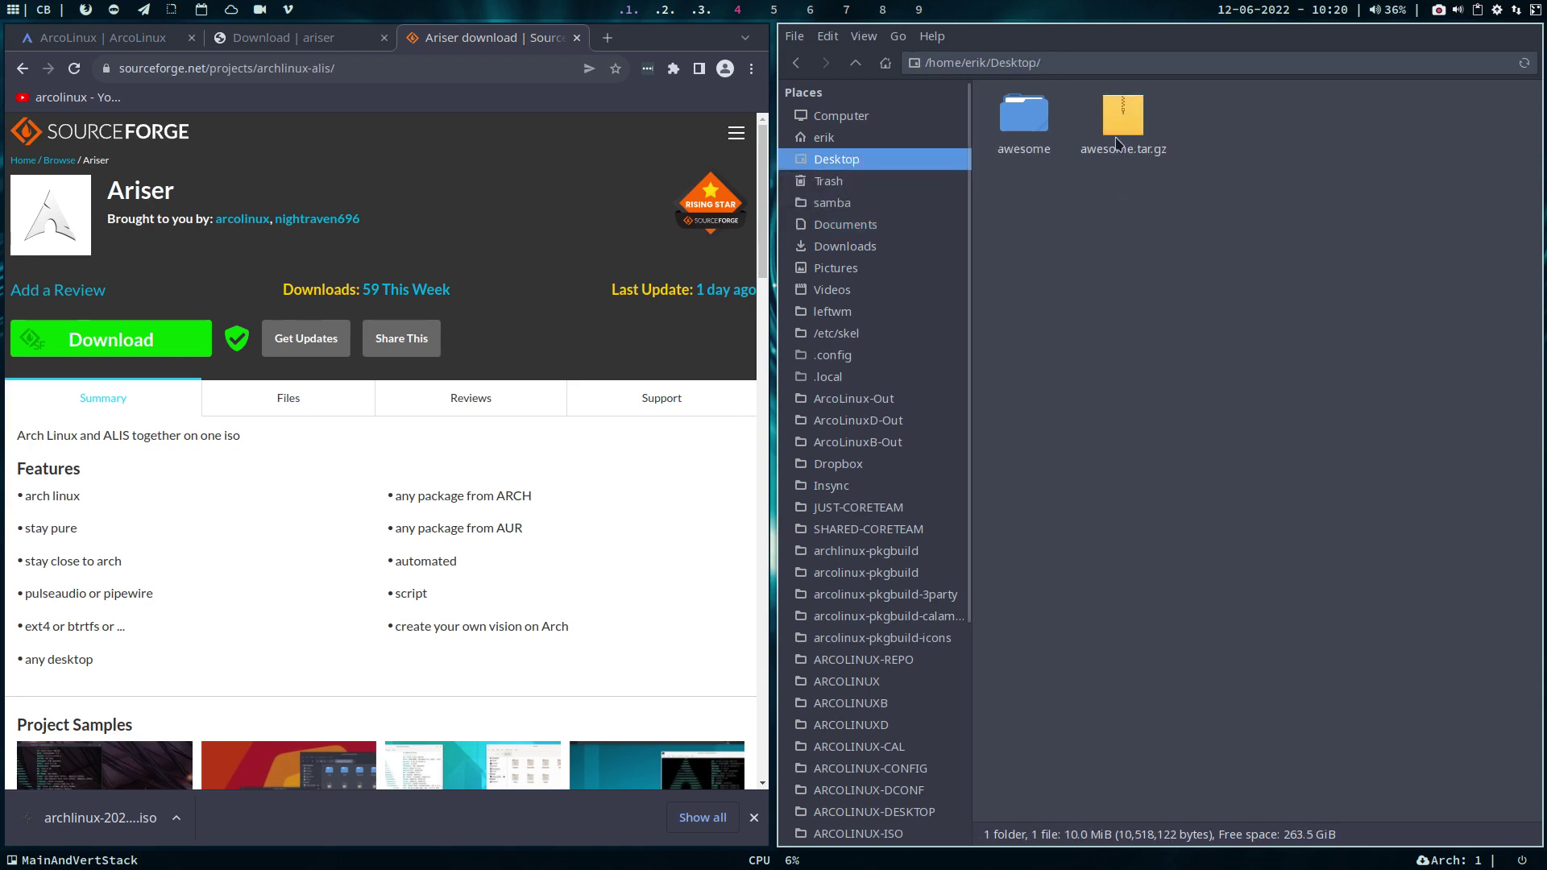
pyautogui.click(1119, 128)
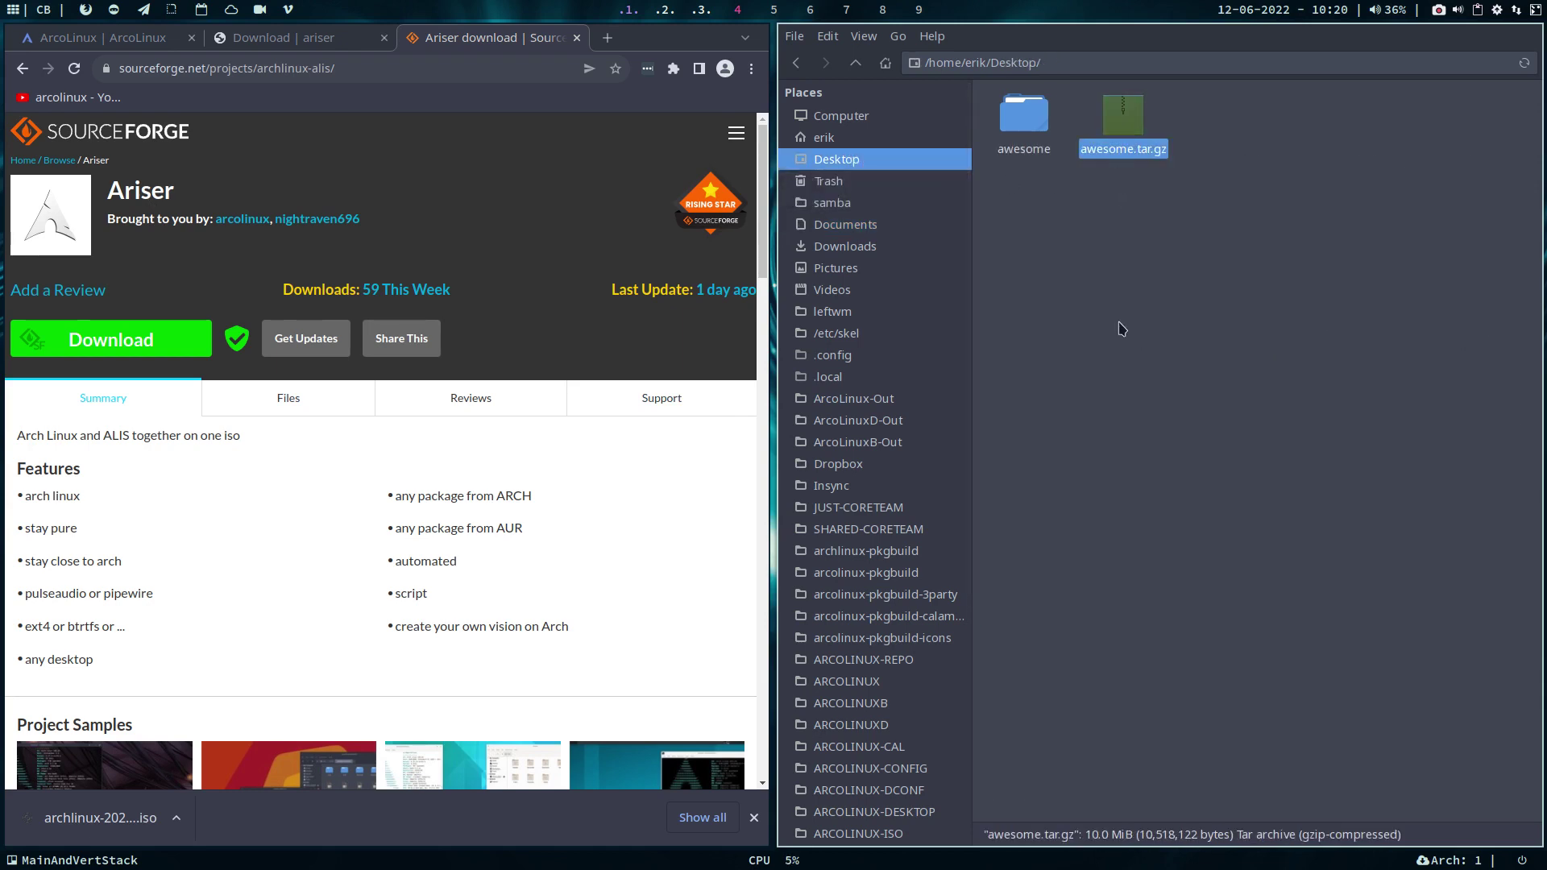
pyautogui.press('Delete')
pyautogui.click(1031, 128)
pyautogui.press('Delete')
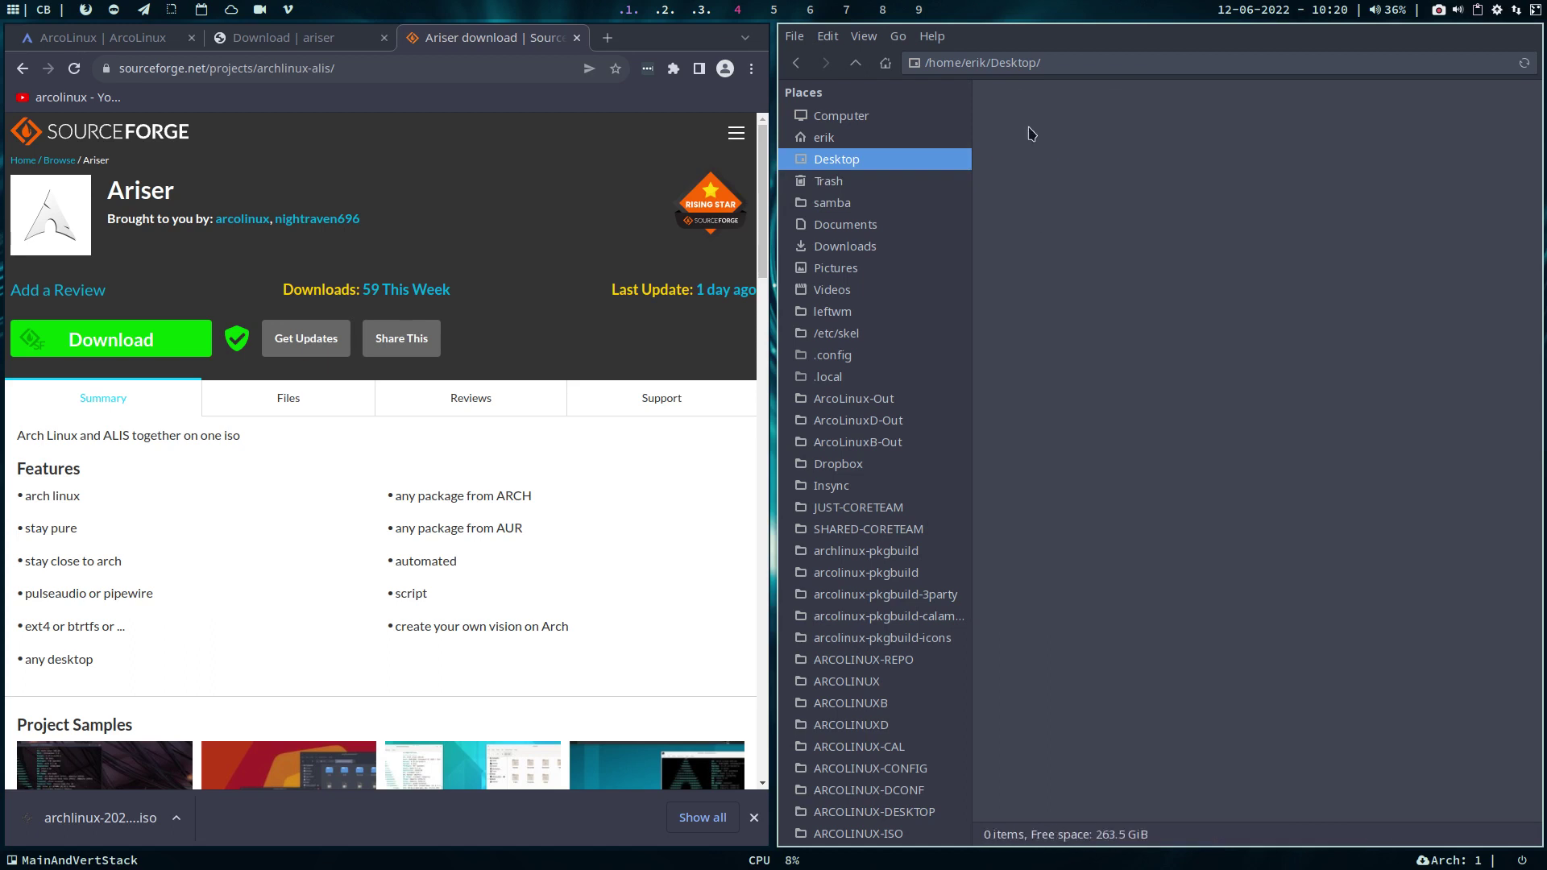
# - Move archlinux-2022.06.10-x86_64.iso from Downloads into the Ariser folder in Documents and close the file manager
pyautogui.click(861, 249)
pyautogui.click(1150, 125)
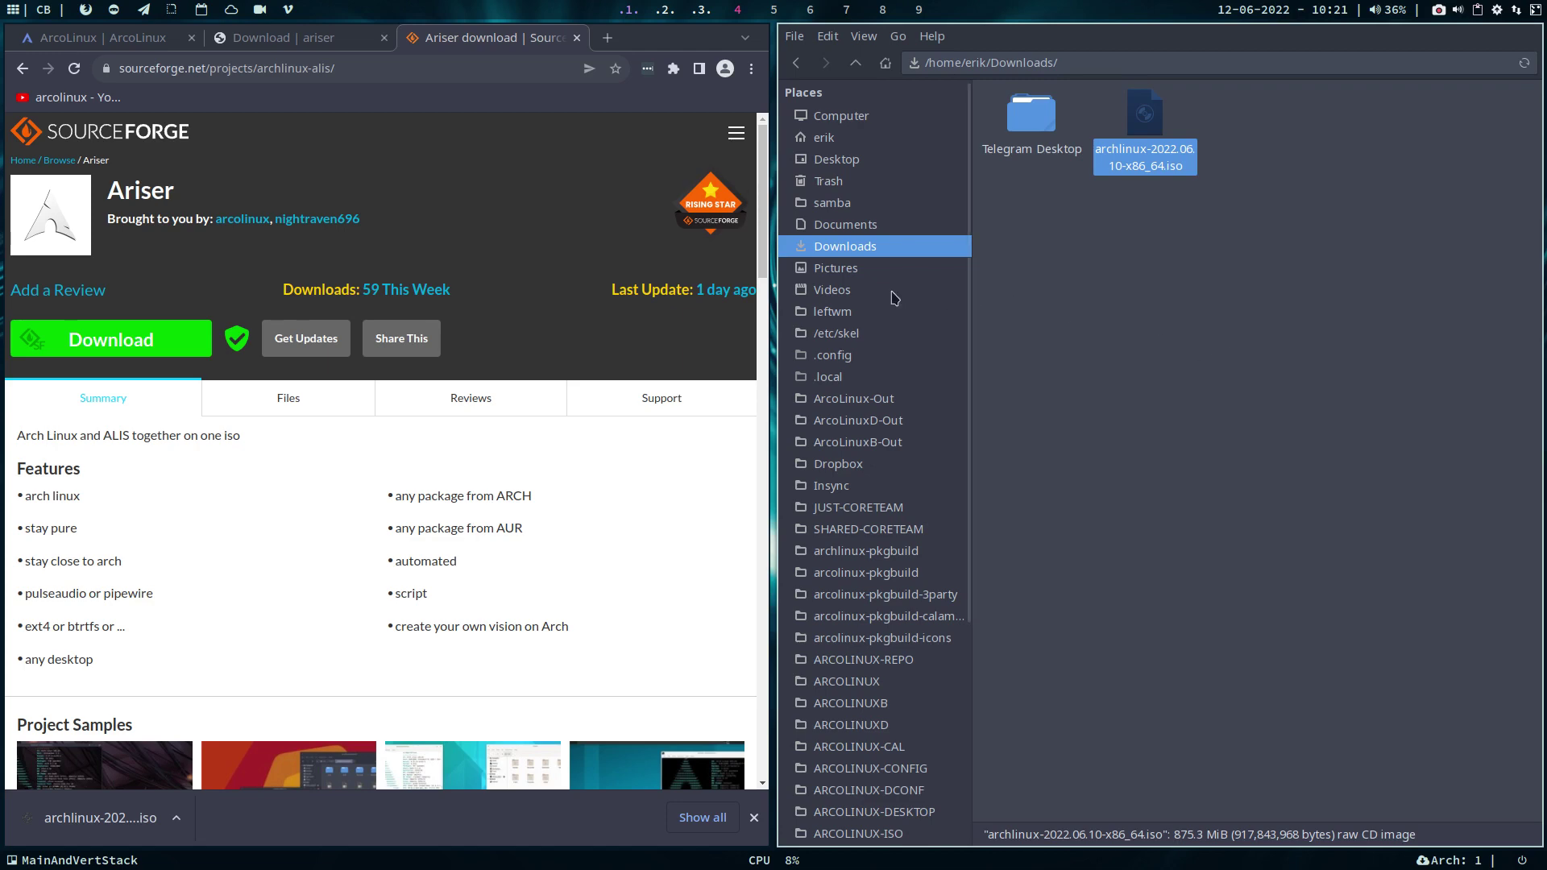
pyautogui.click(859, 226)
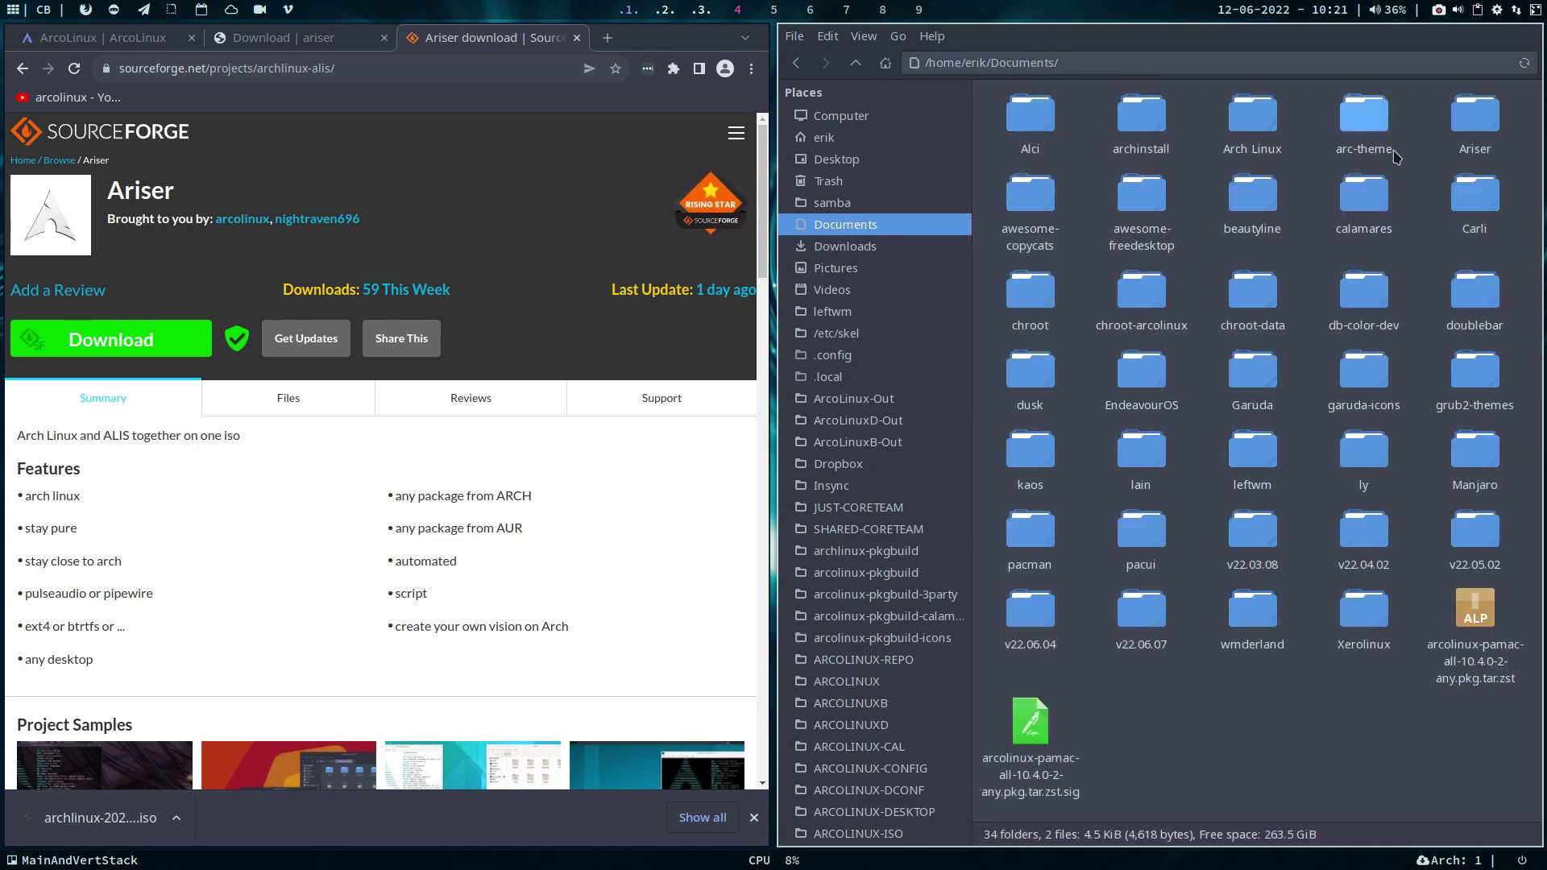
pyautogui.doubleClick(1486, 129)
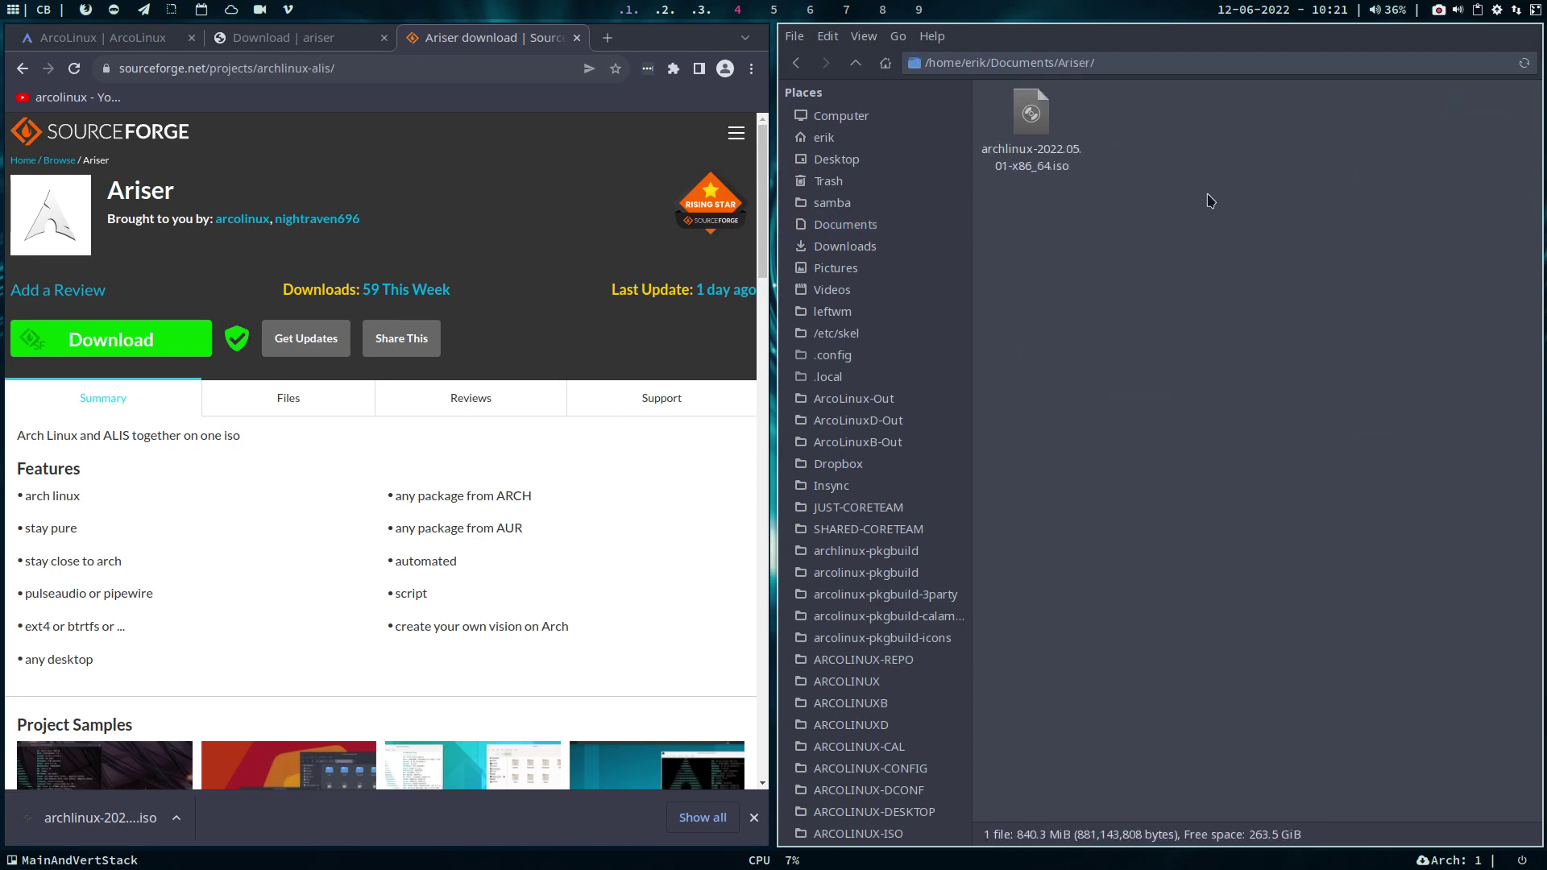
pyautogui.hotkey('ctrl', 'v')
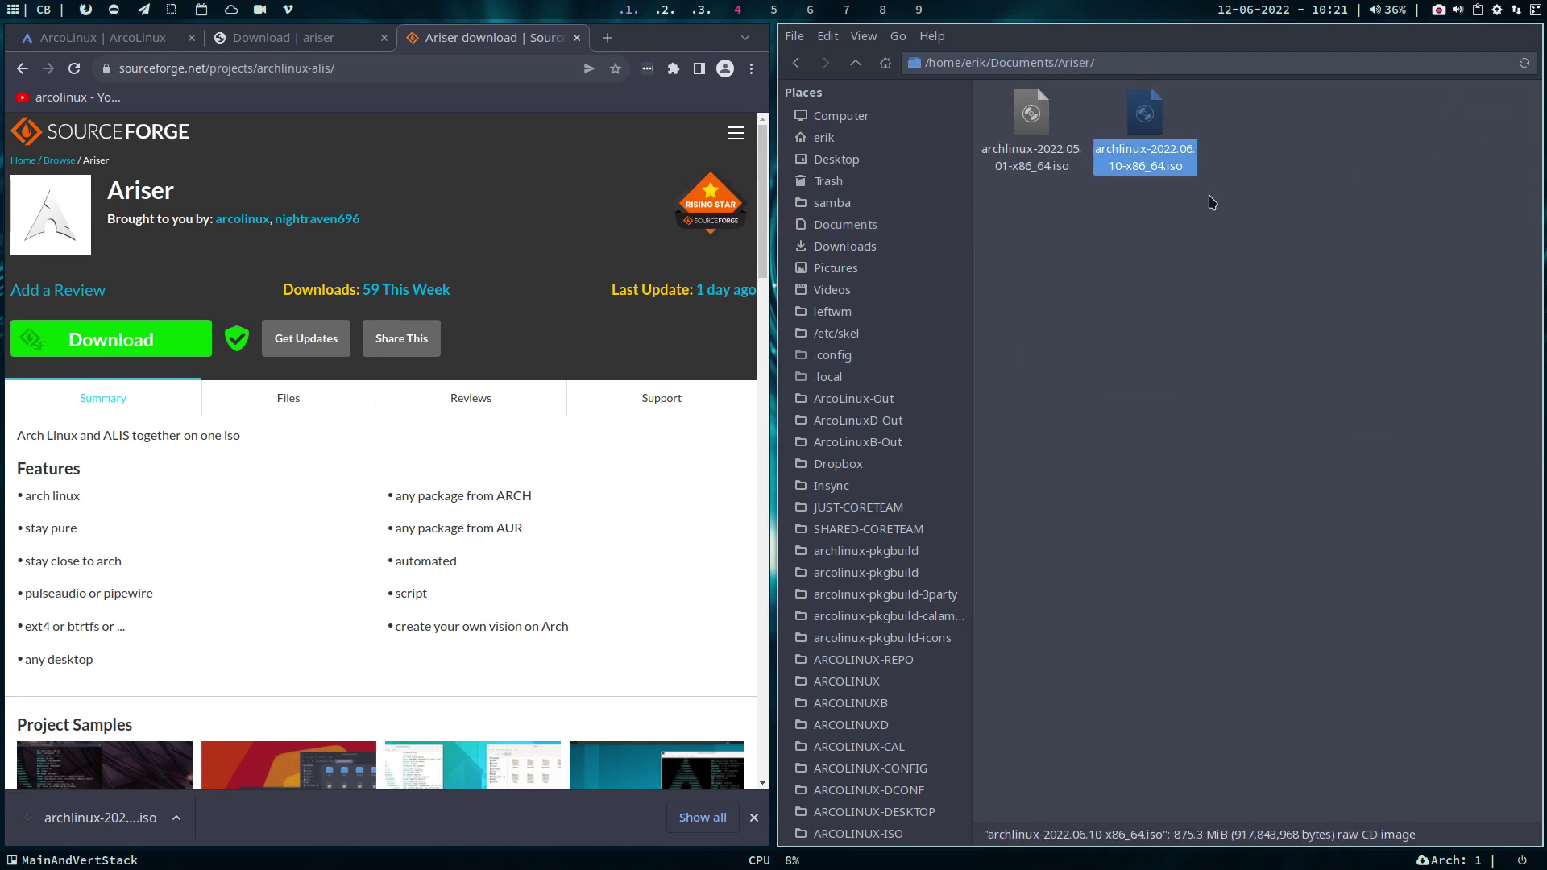
pyautogui.click(1191, 345)
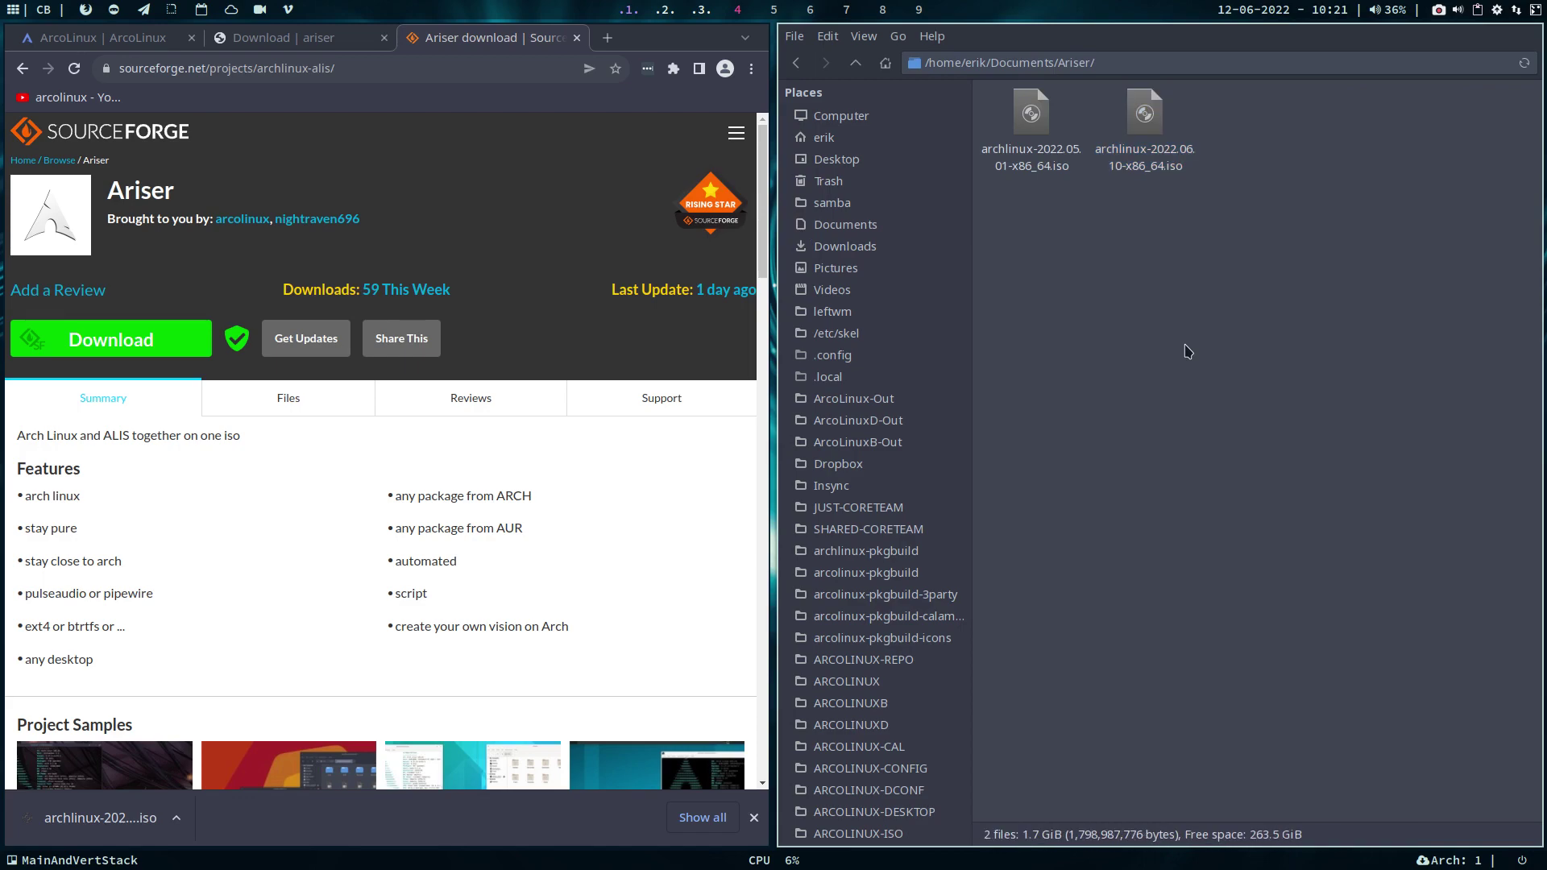
pyautogui.press('super+q')
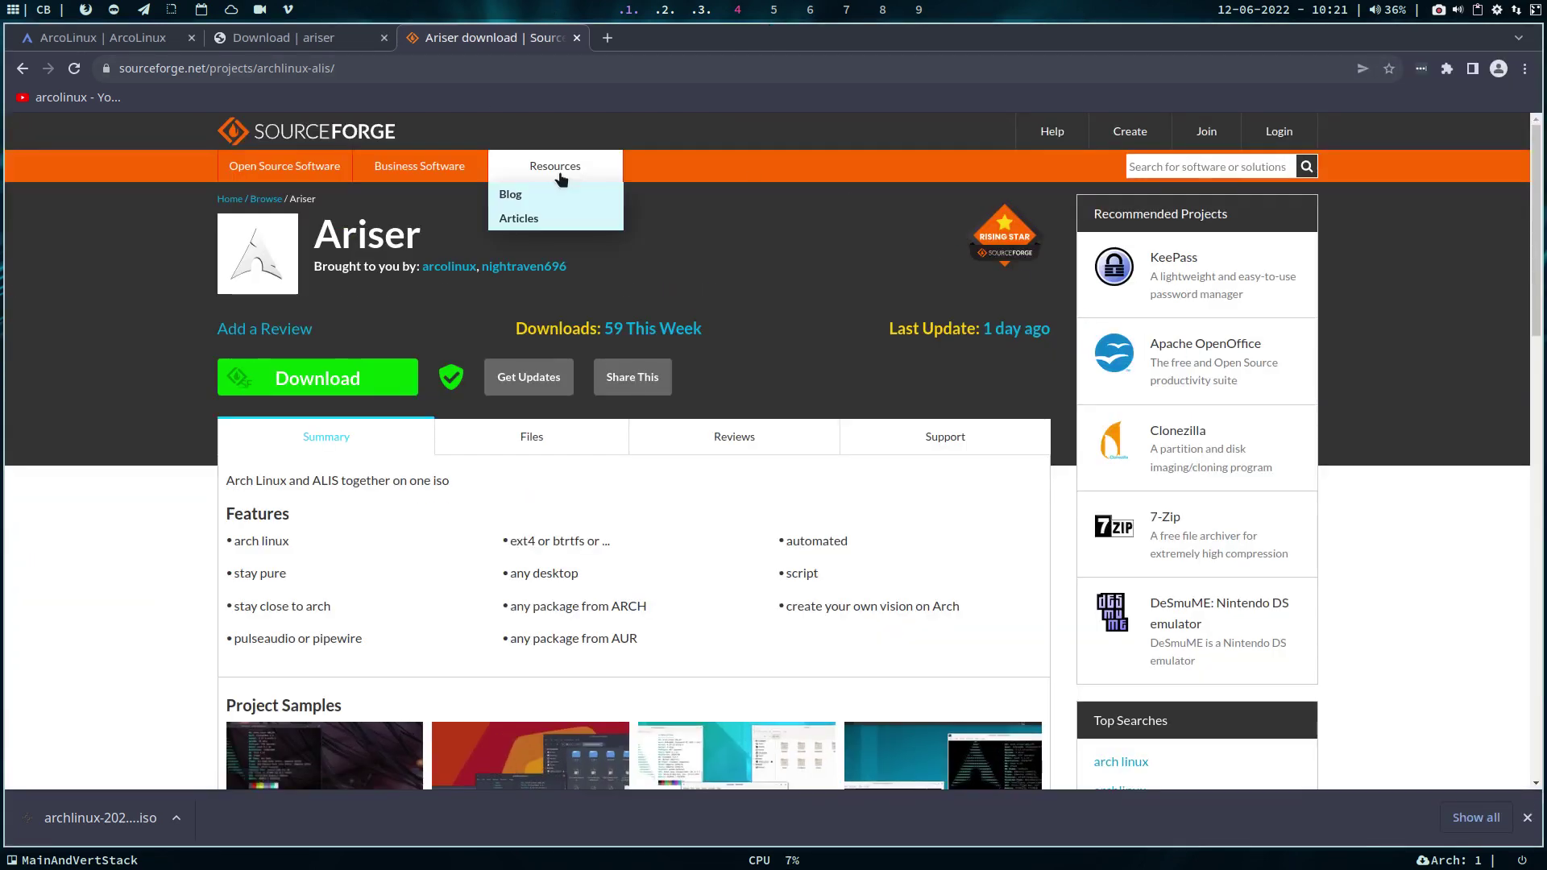
# - Switch to VirtualBox and load archlinux-2022.06.10-x86_64.iso from Documents/Ariser into the ARISER Clone machine's optical drive
pyautogui.click(698, 11)
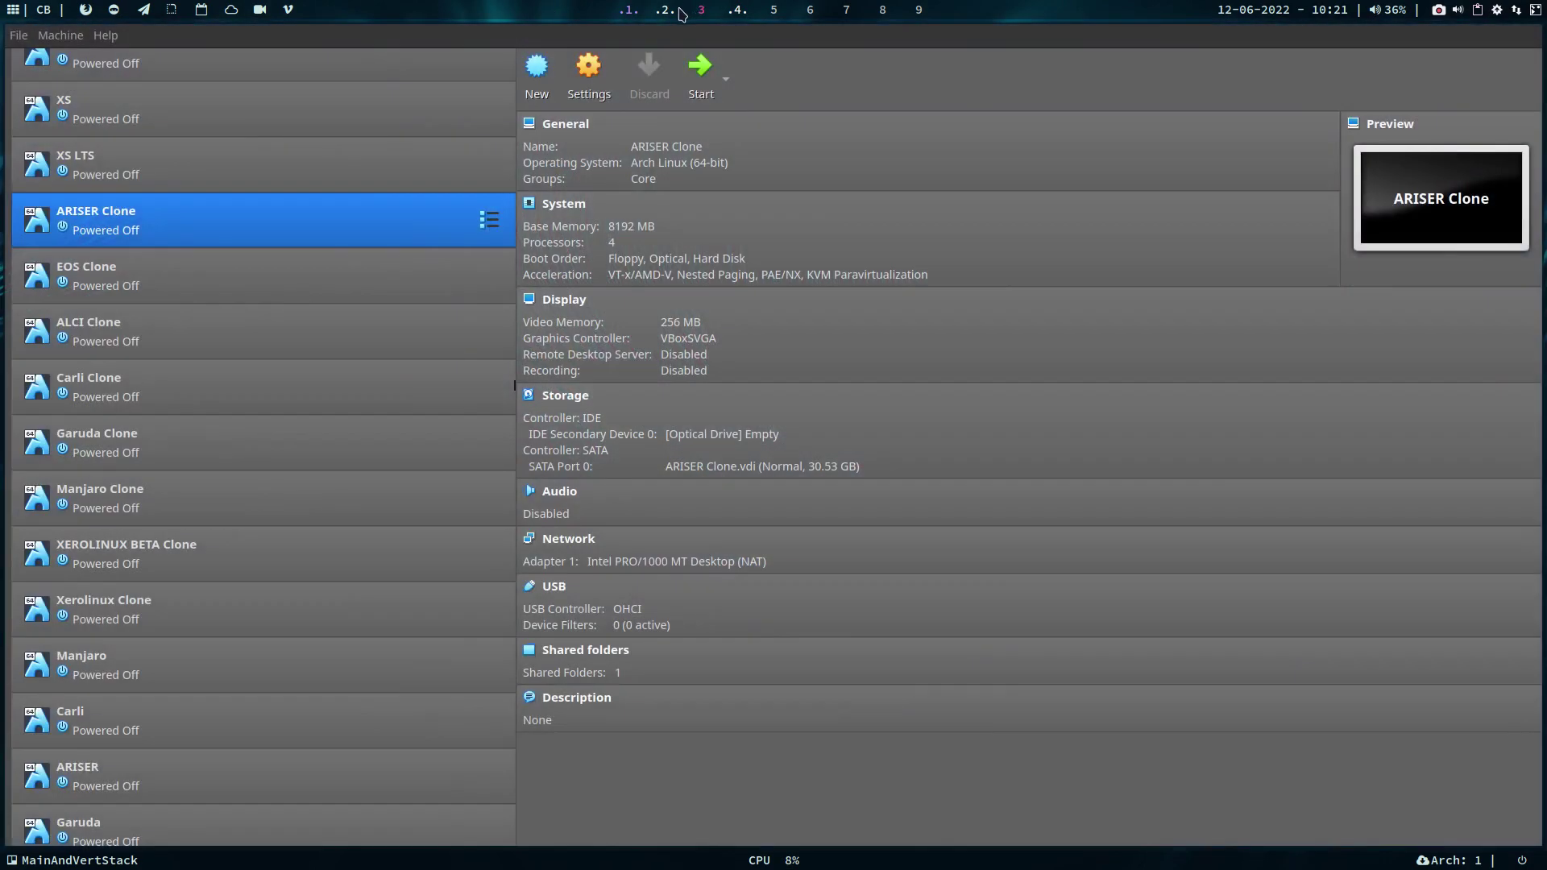
pyautogui.click(746, 434)
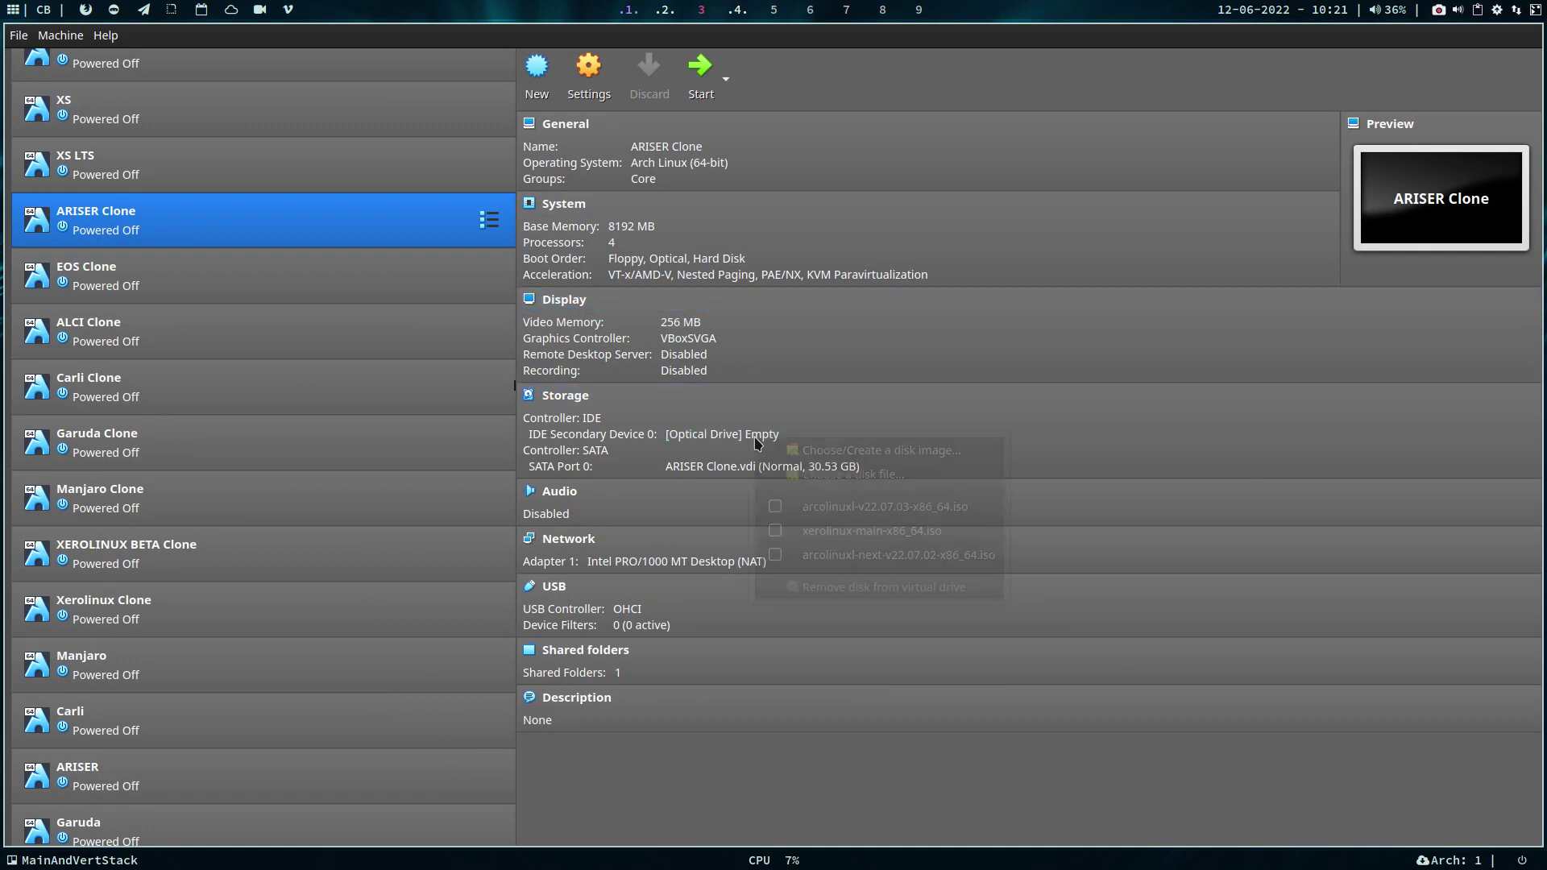
pyautogui.click(819, 471)
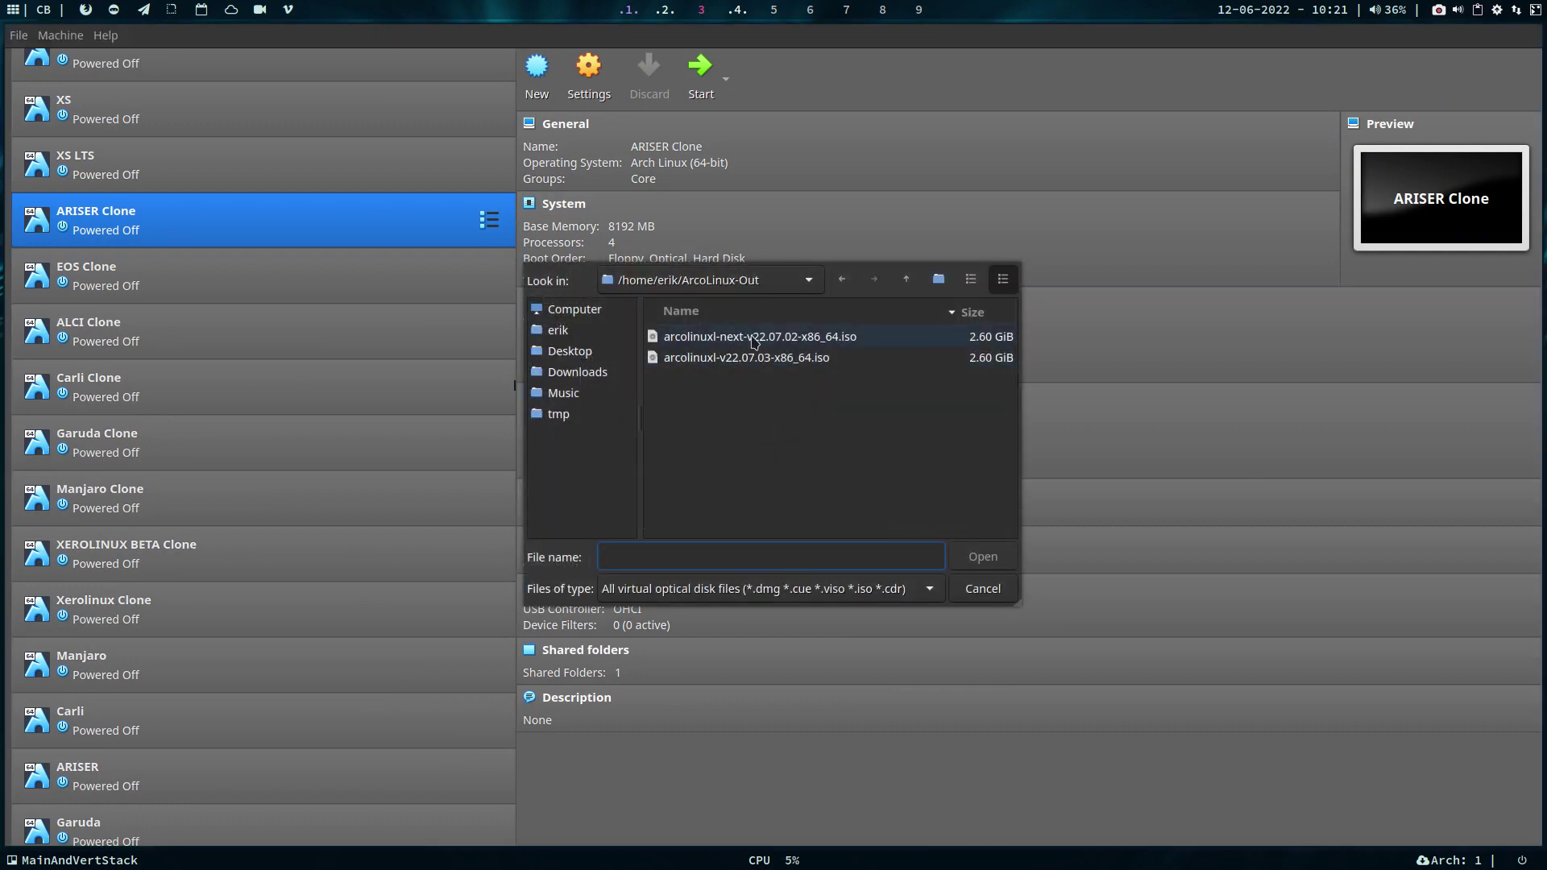
pyautogui.click(601, 337)
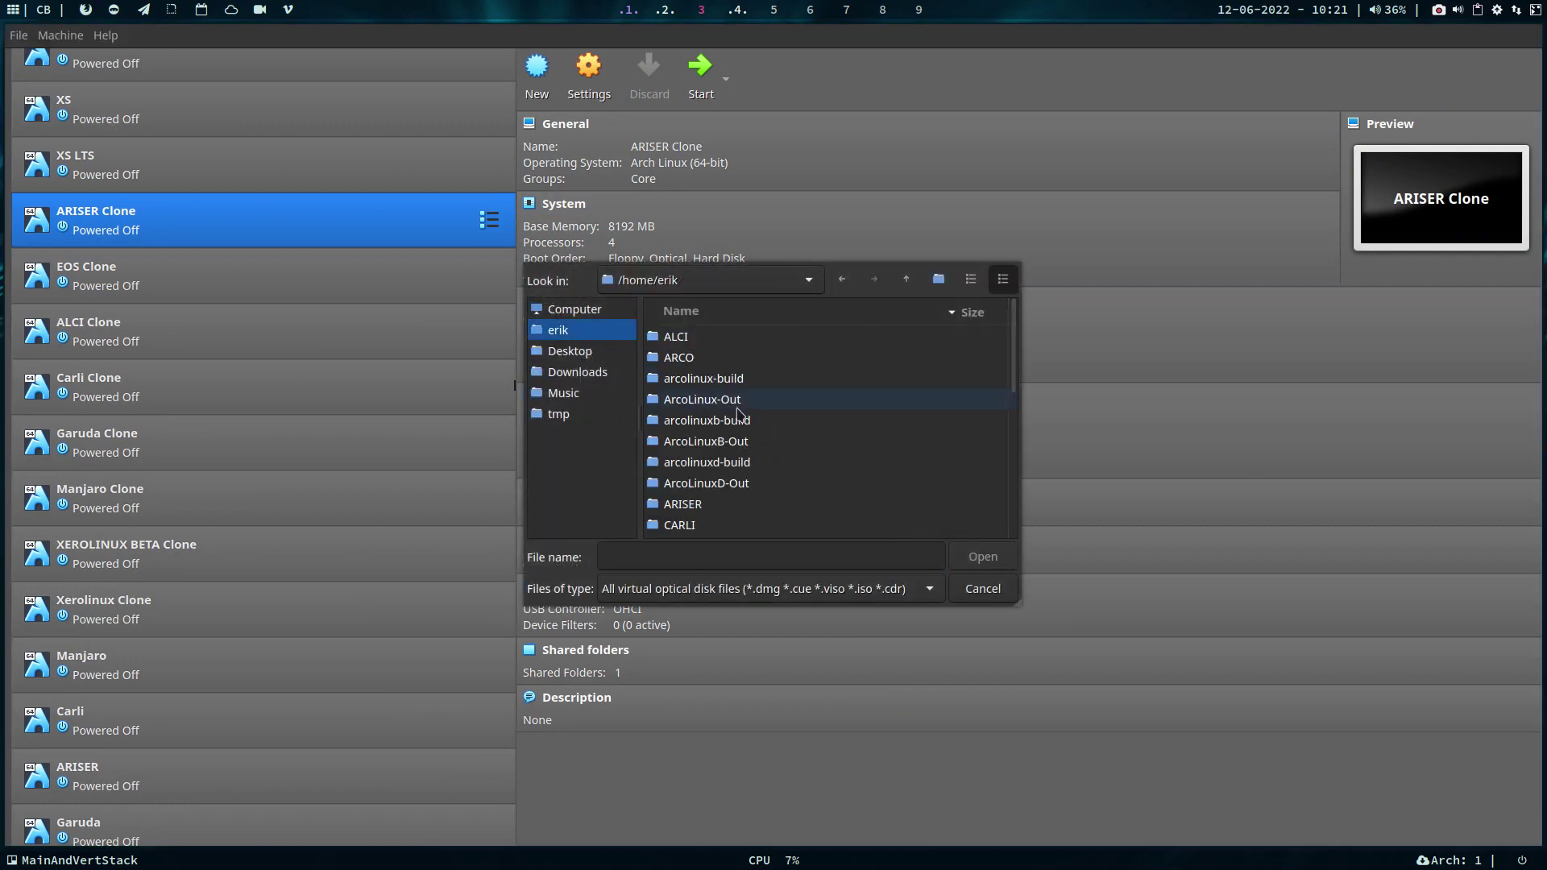
pyautogui.scroll(-1, 726, 466)
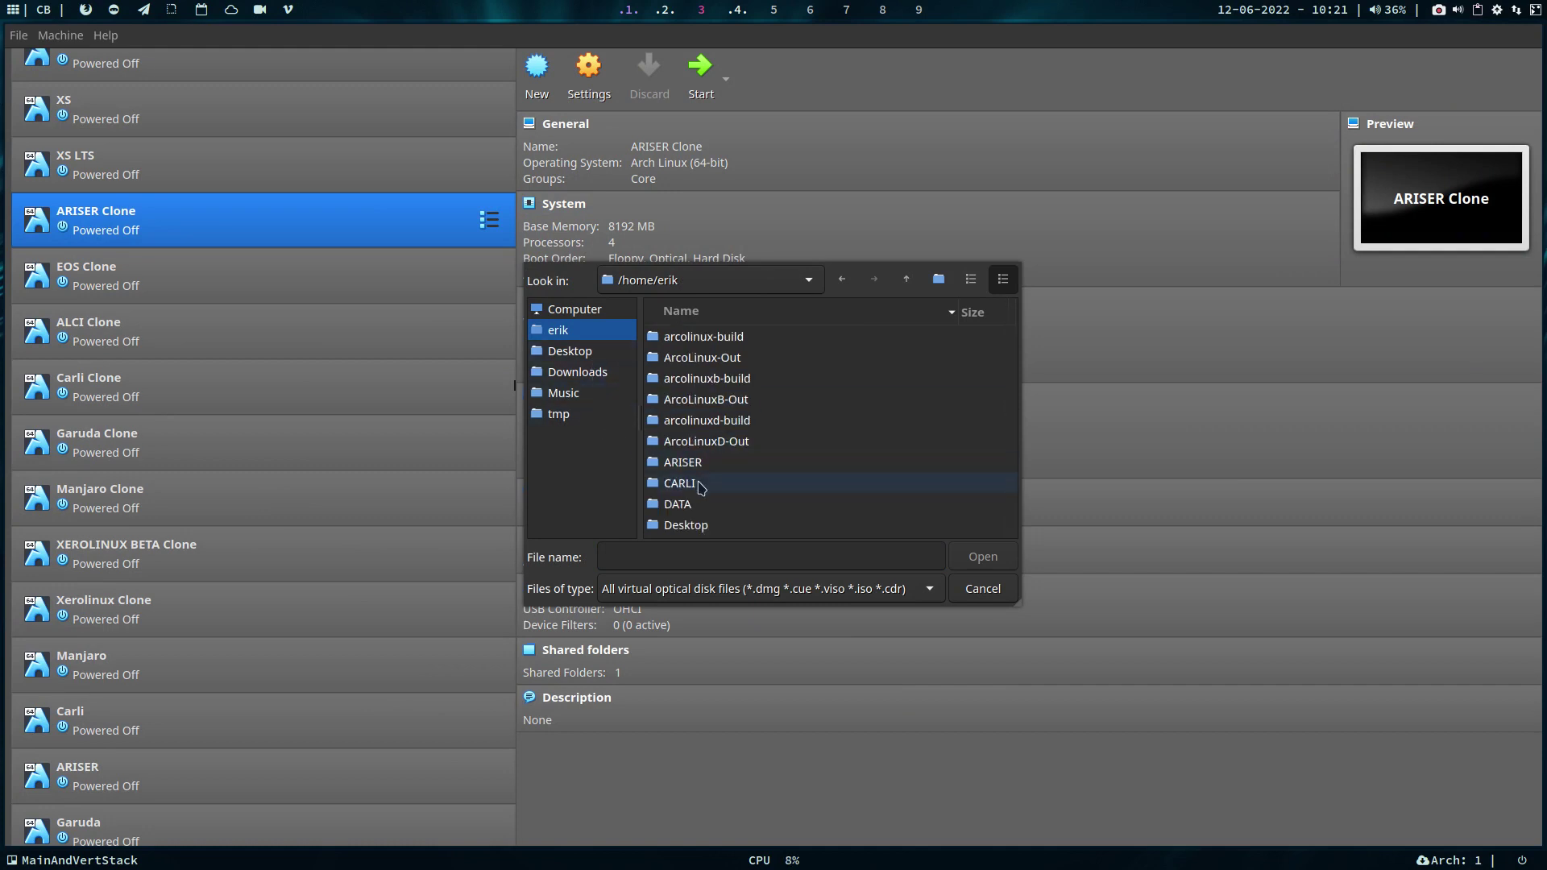
pyautogui.scroll(-2, 701, 488)
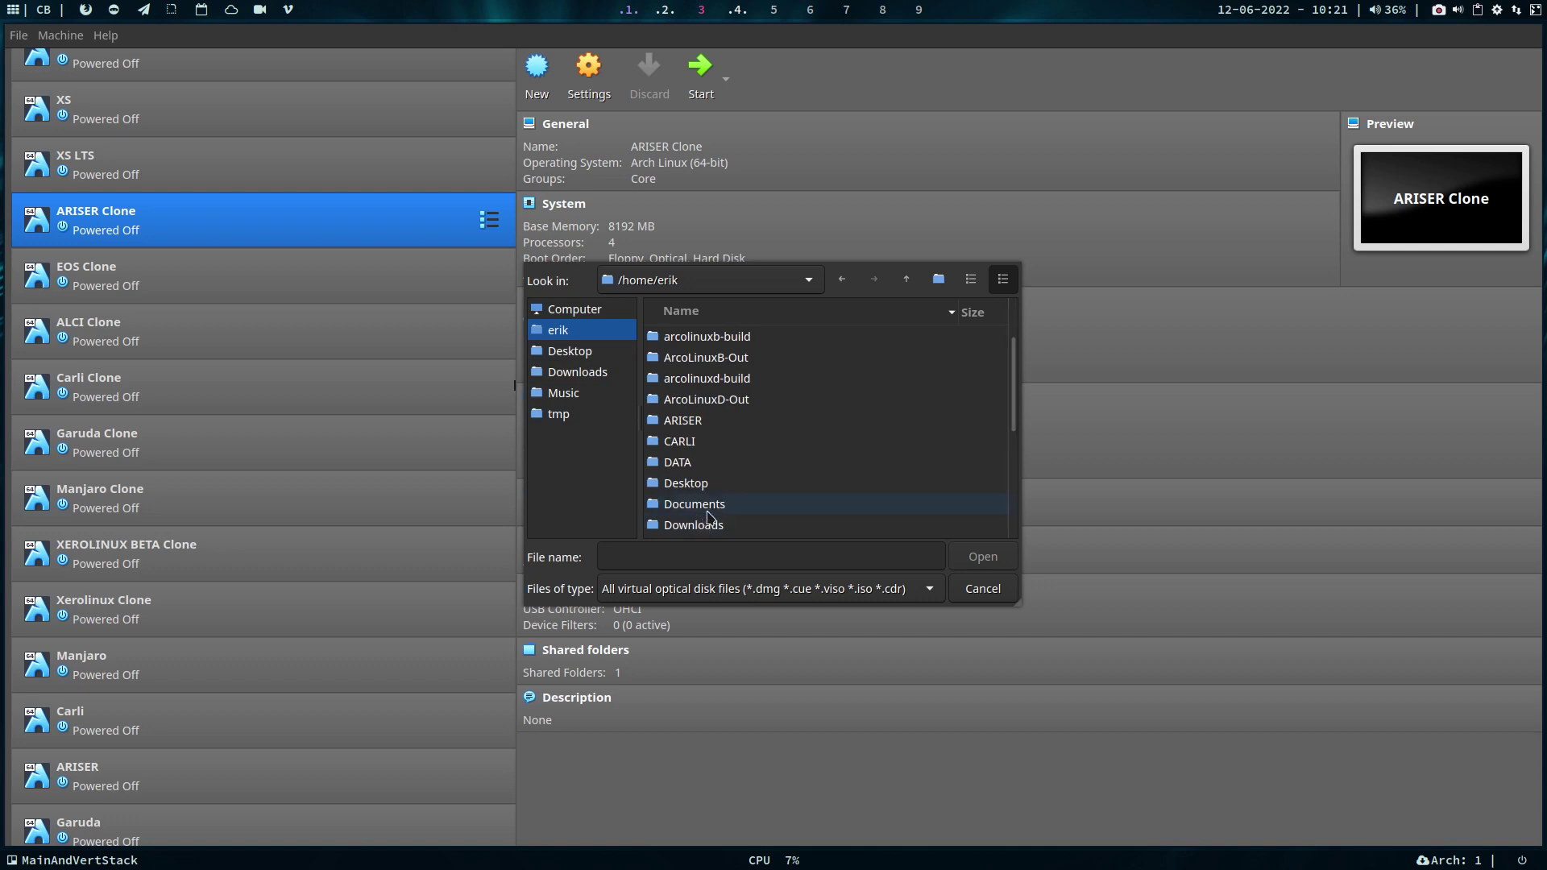
pyautogui.doubleClick(709, 508)
pyautogui.scroll(-4, 709, 515)
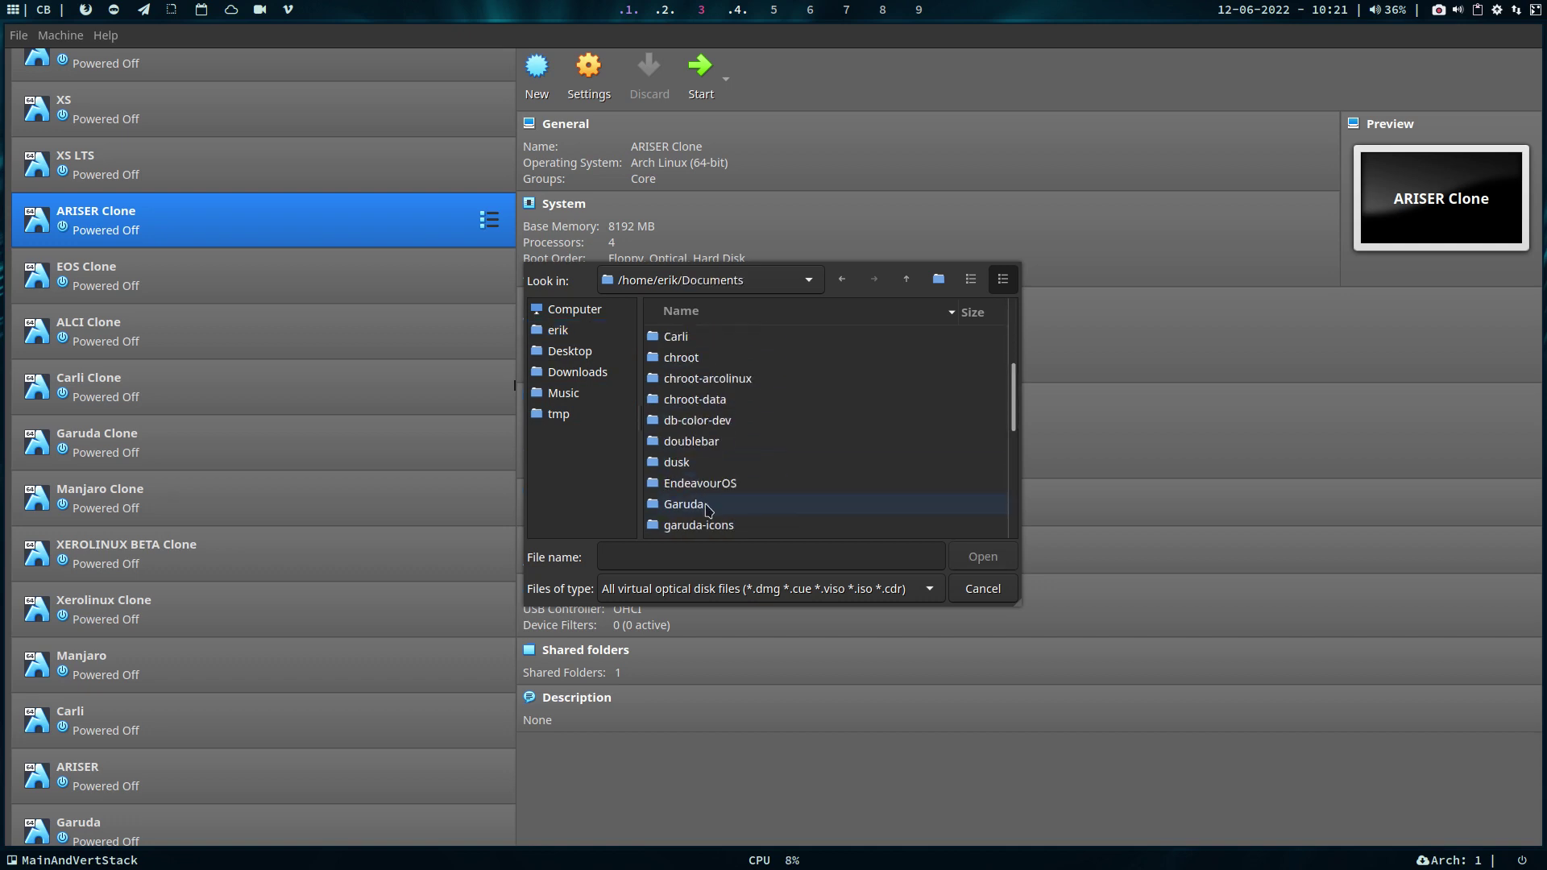
pyautogui.scroll(5, 708, 510)
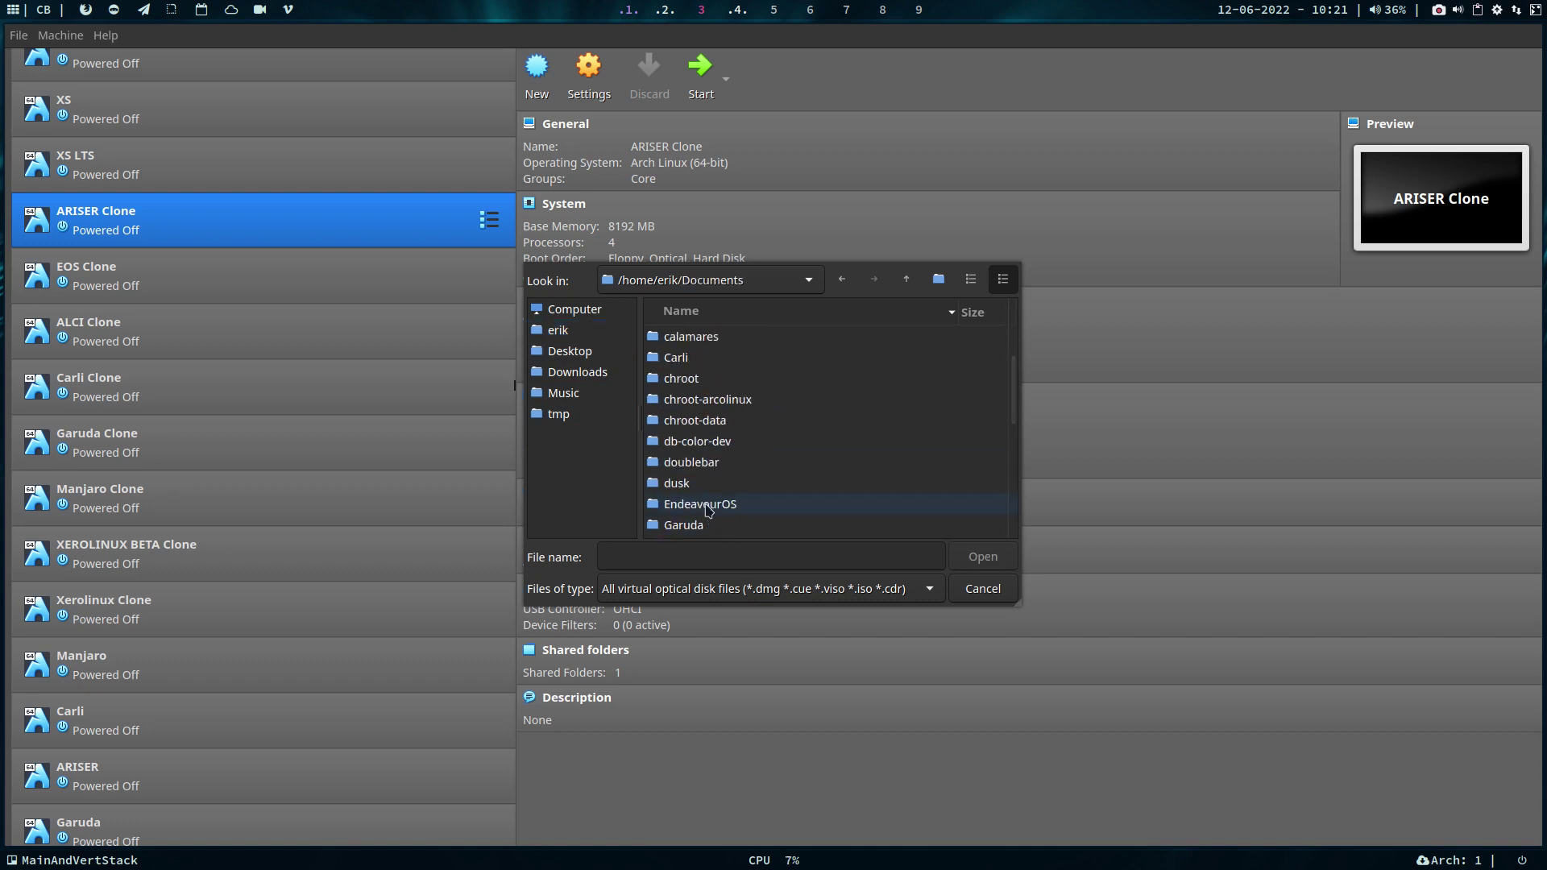
pyautogui.doubleClick(691, 357)
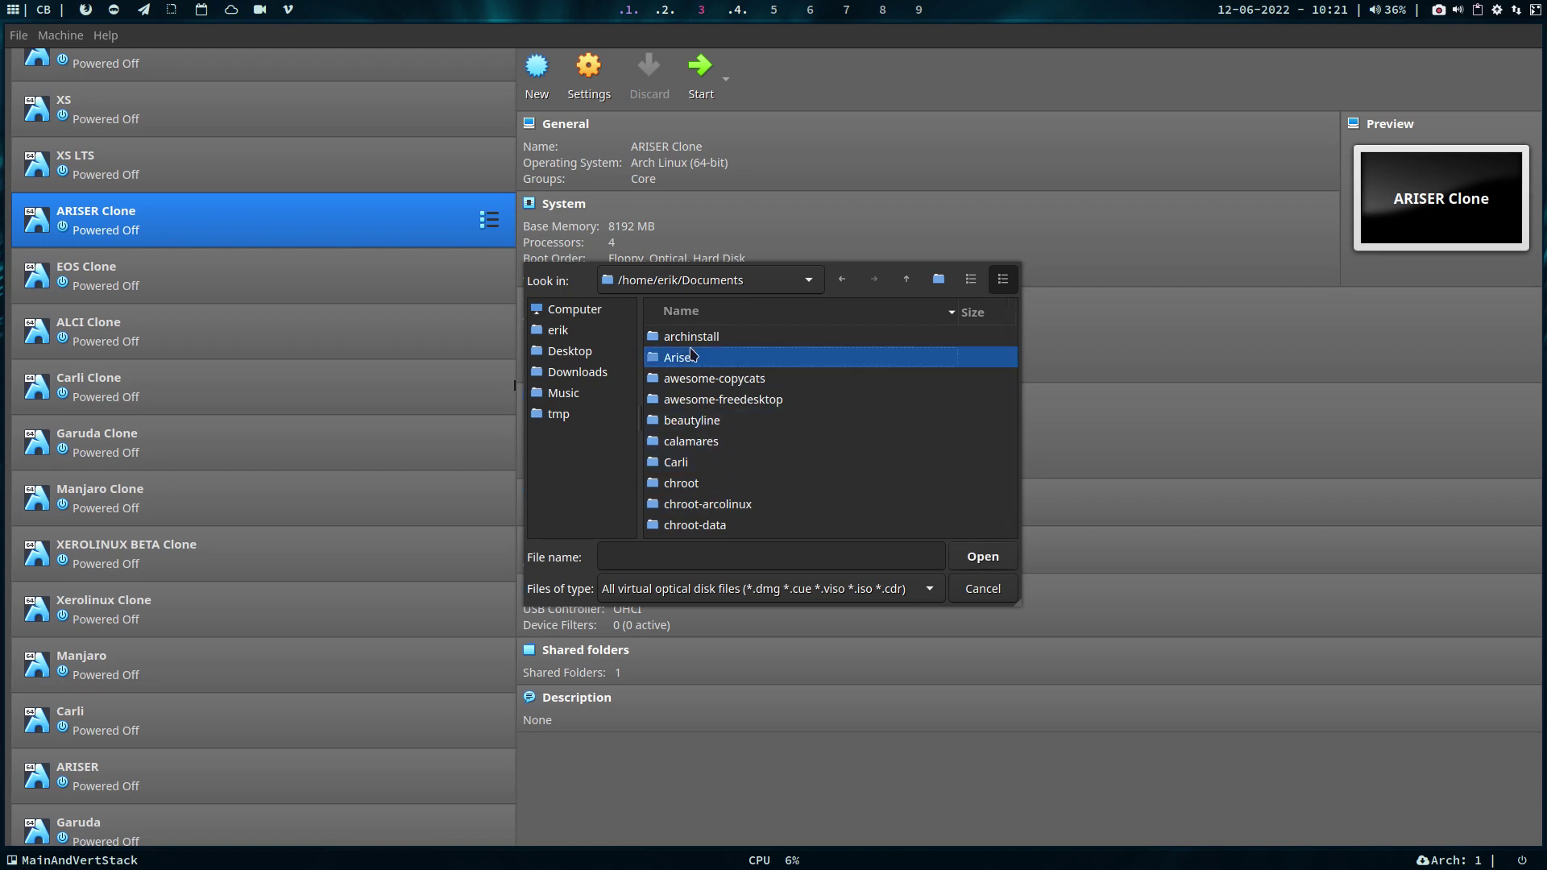
pyautogui.click(748, 358)
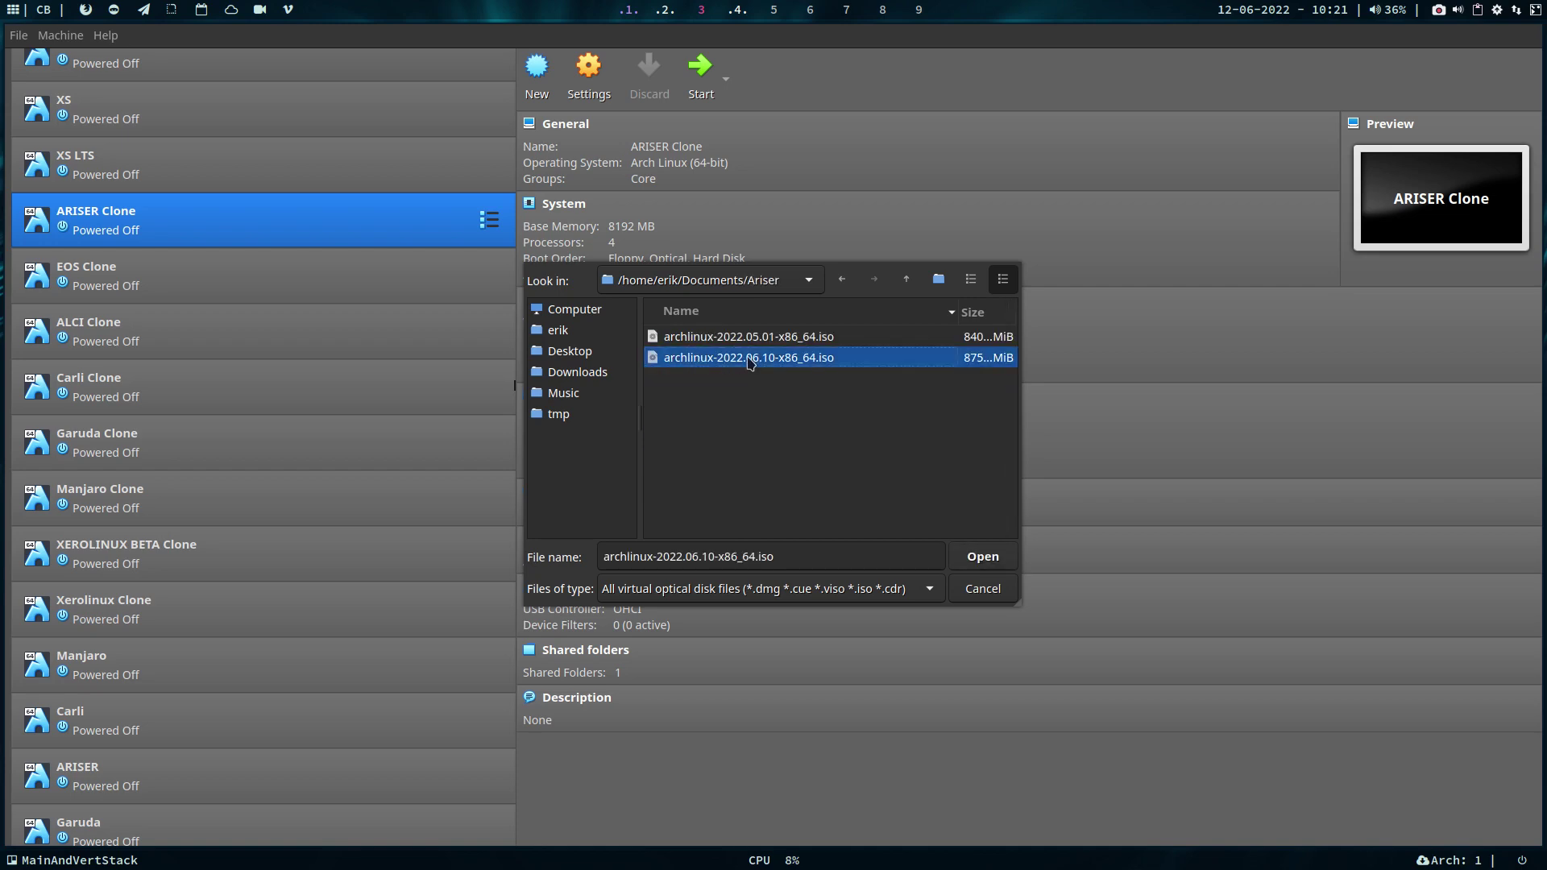
pyautogui.click(983, 558)
# - Start the ARISER Clone machine, look over the boot menu entries and boot Arch Linux install medium (x86_64, BIOS)
pyautogui.click(701, 69)
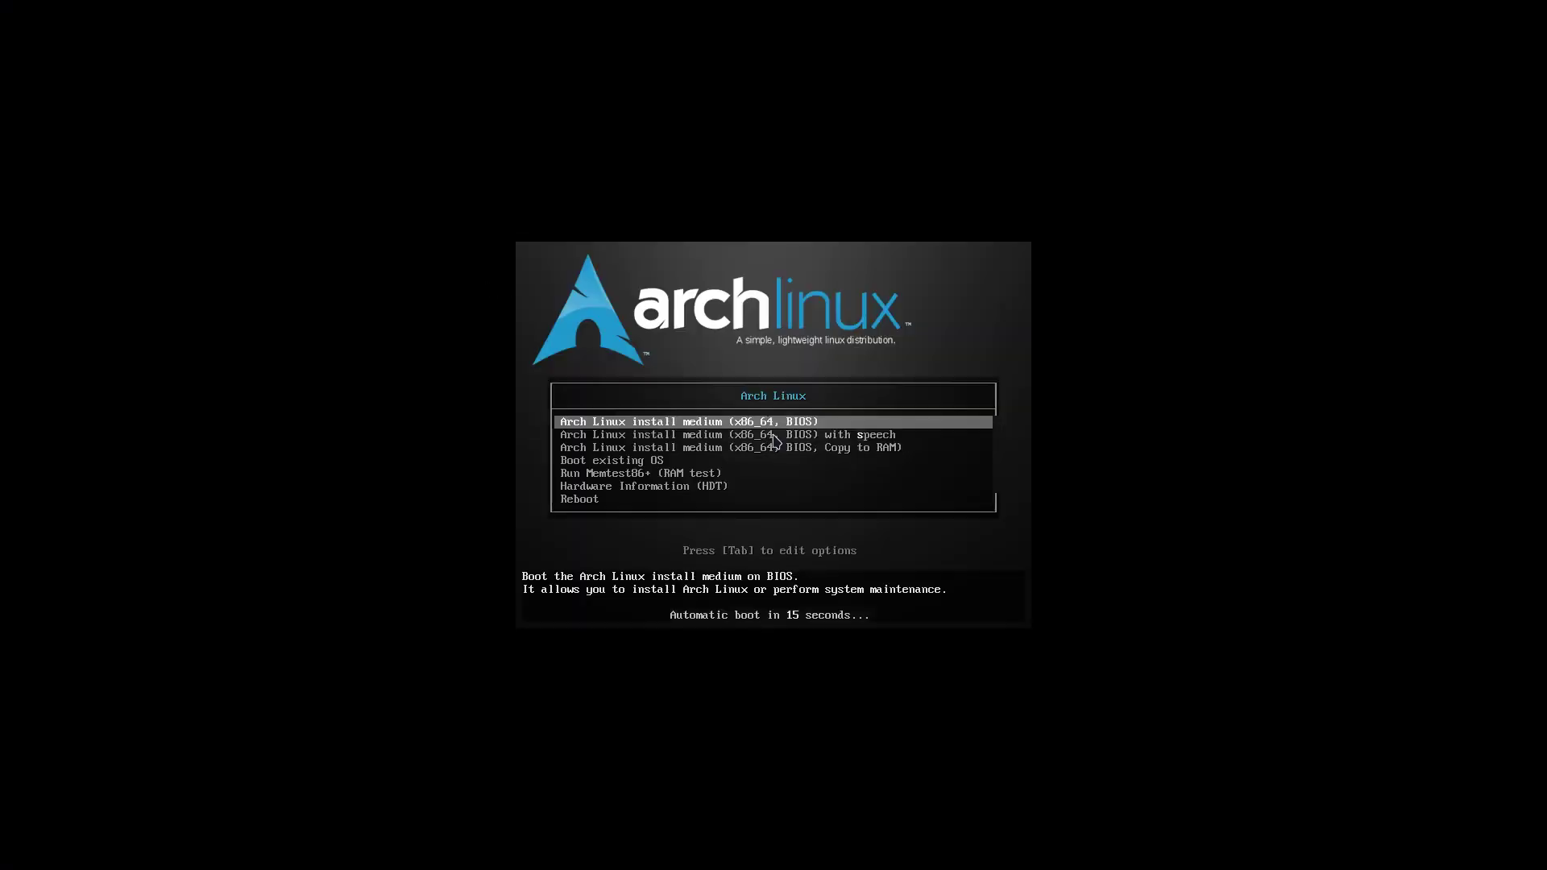
pyautogui.press('Down')
pyautogui.press('Down')
pyautogui.press('Up')
pyautogui.press('Up')
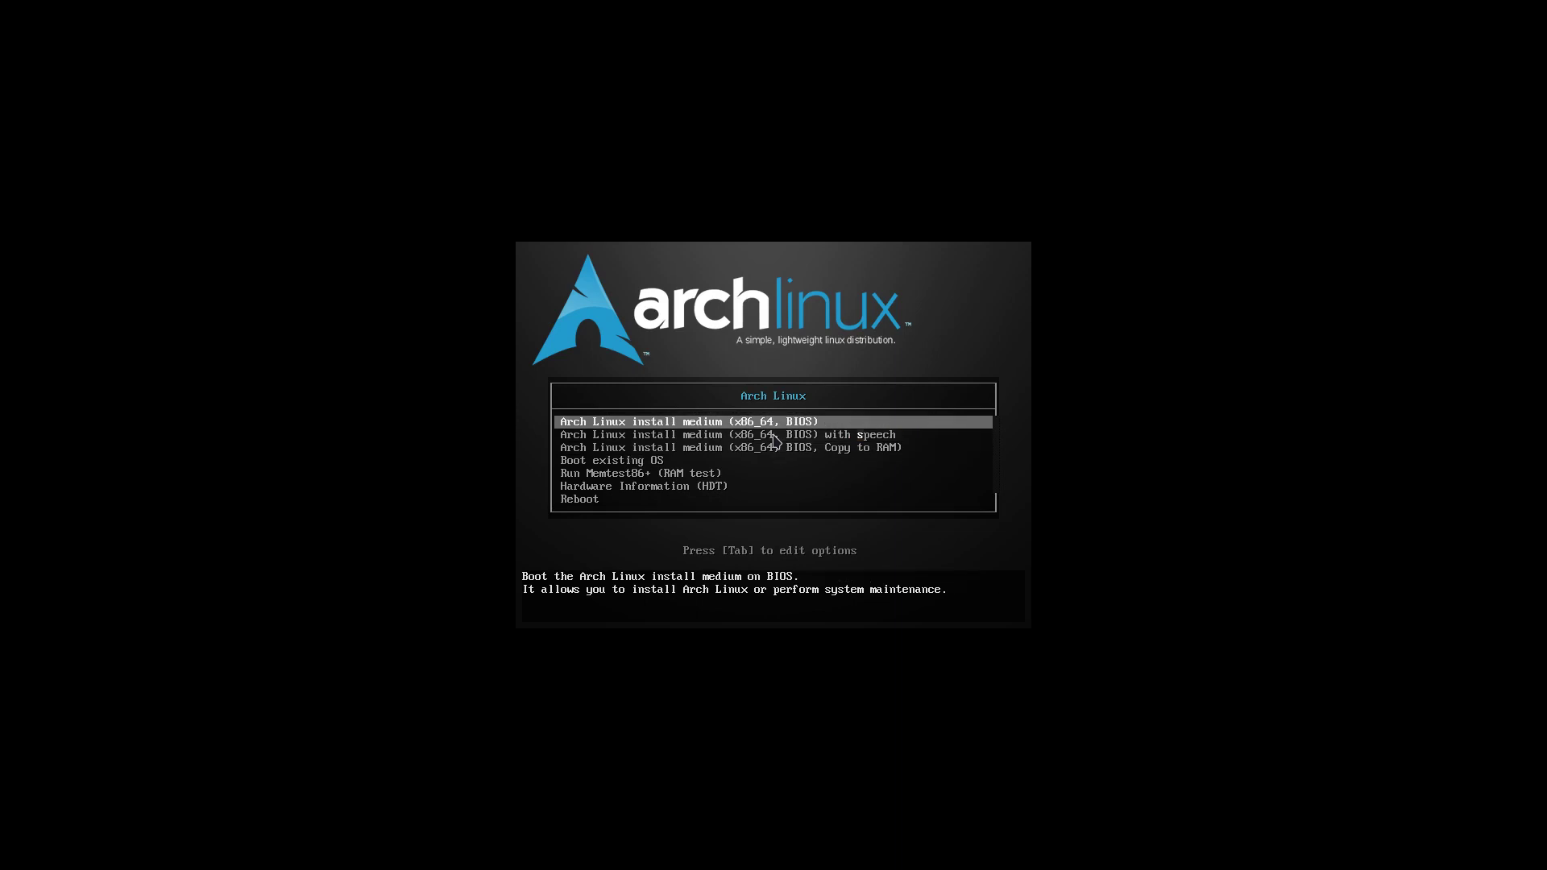
pyautogui.press('Down')
pyautogui.press('Down')
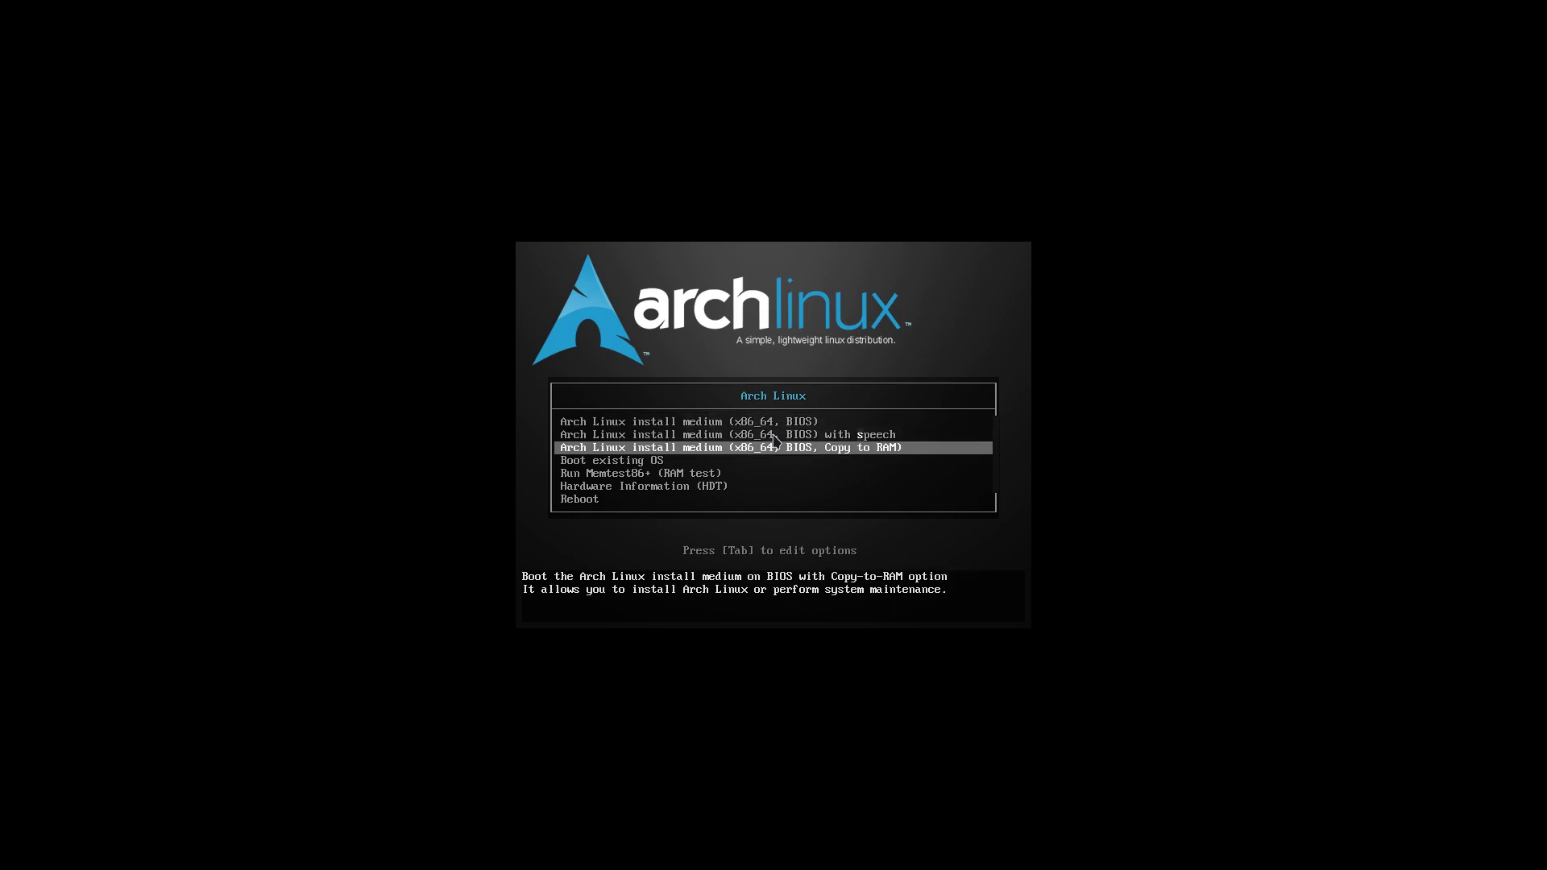
pyautogui.press('Up')
pyautogui.press('Up')
pyautogui.press('Return')
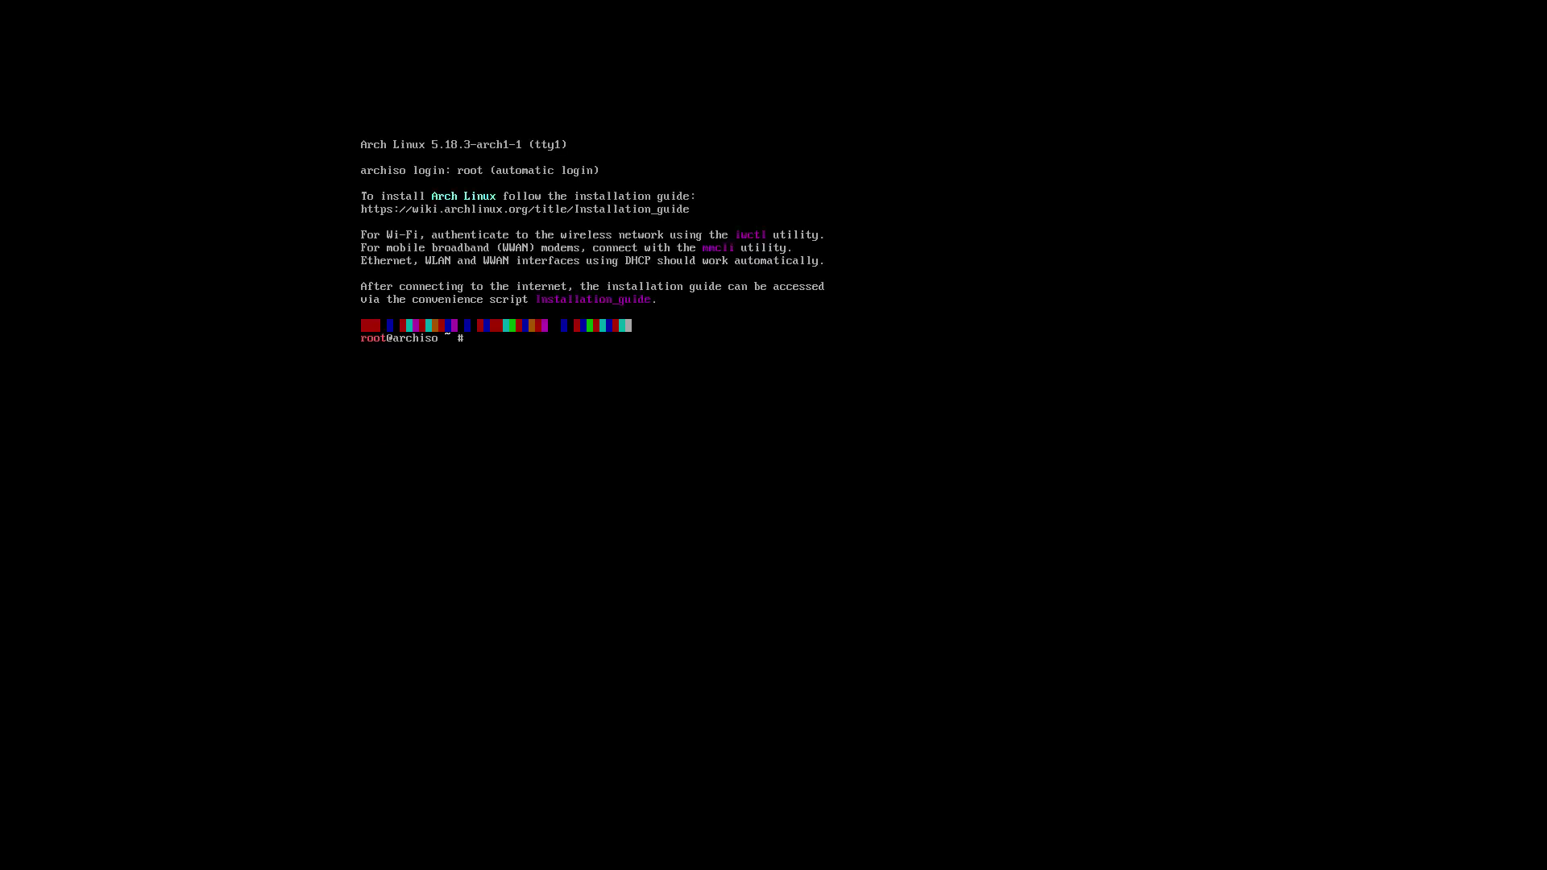
# - Set the console keyboard layout with "loadkeys be-latin1" and test it by entering azert at the prompt
pyautogui.write('cd')
pyautogui.press('BackSpace')
pyautogui.press('BackSpace')
pyautogui.write('loq')
pyautogui.press('BackSpace')
pyautogui.write('adkeys be-latin')
pyautogui.press('Return')
pyautogui.write('azert')
pyautogui.press('Return')
# - Change to the root directory with "cd /" and list its contents with "ls /"
pyautogui.write('cd')
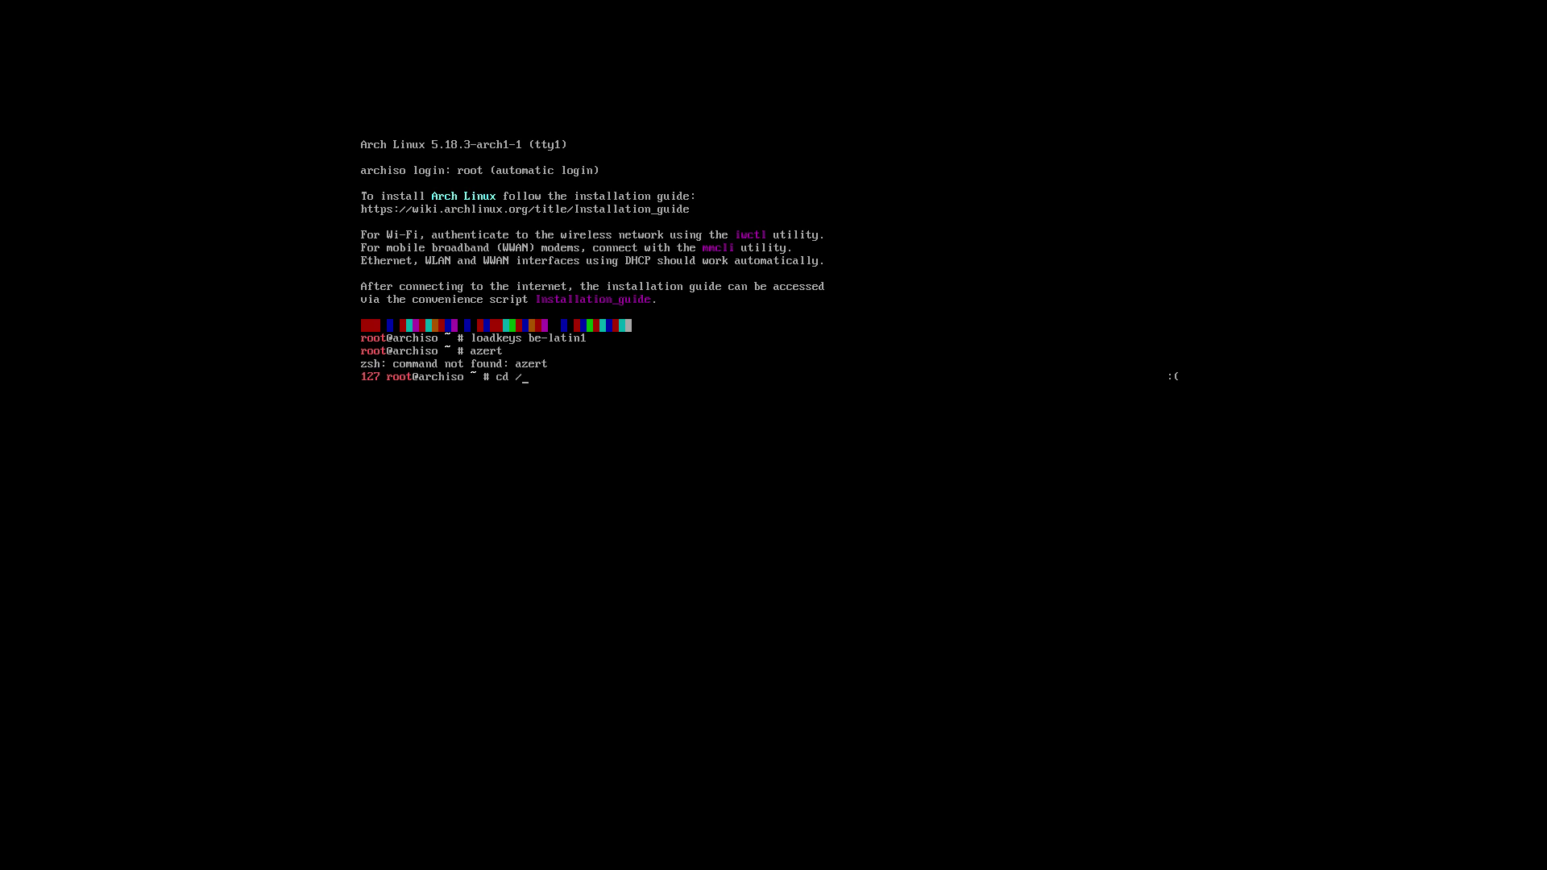
pyautogui.write(' /')
pyautogui.press('Return')
pyautogui.write('ls')
pyautogui.press('Return')
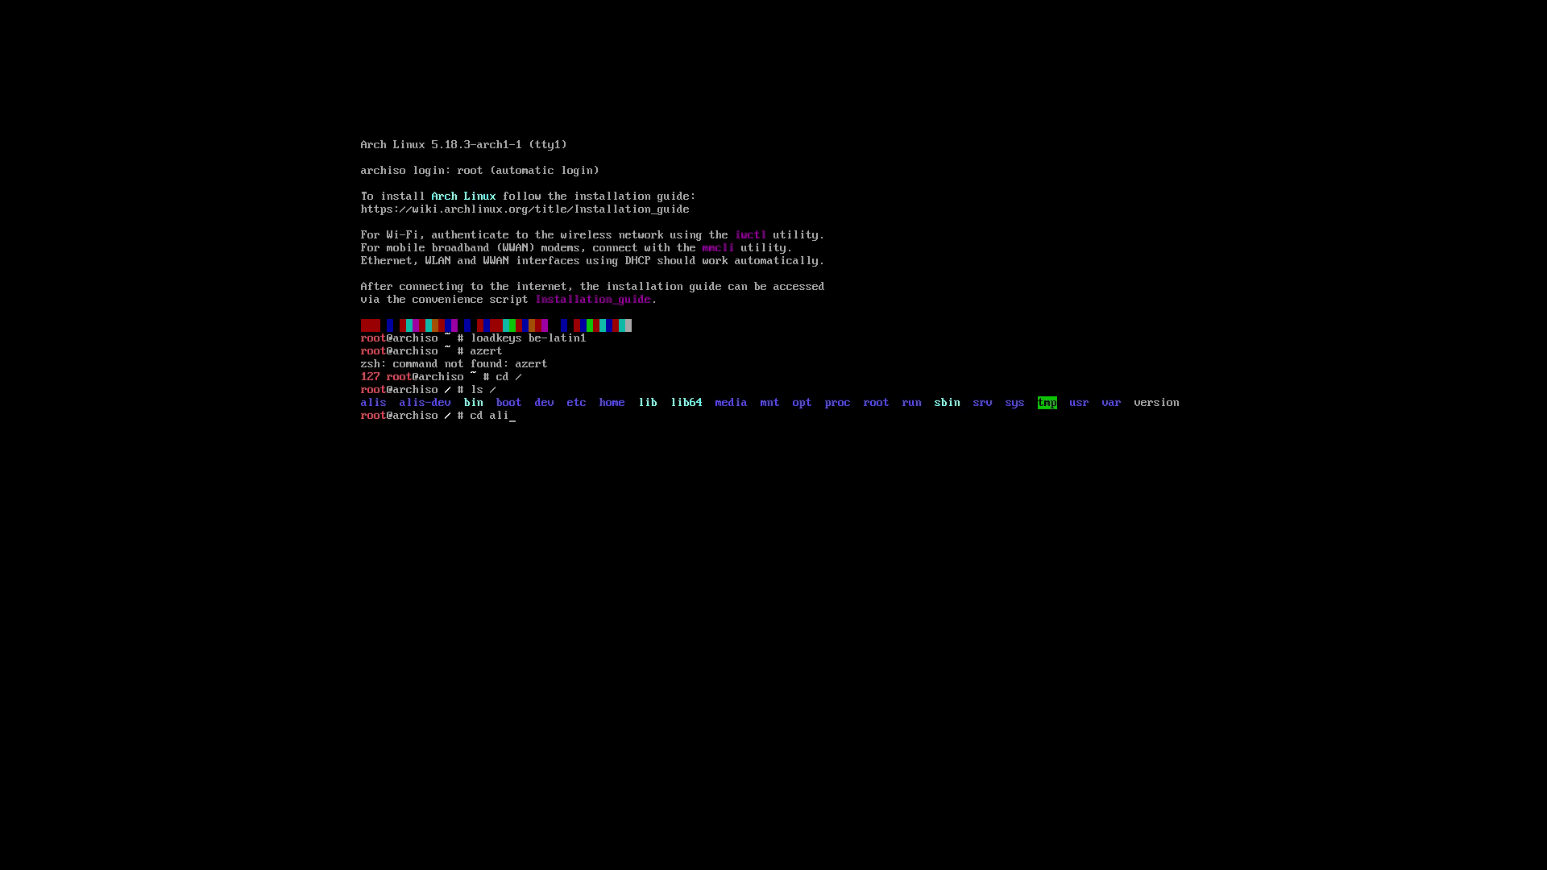
# - Change into the alis directory and list its files
pyautogui.press('Return')
pyautogui.write('ls')
pyautogui.press('Return')
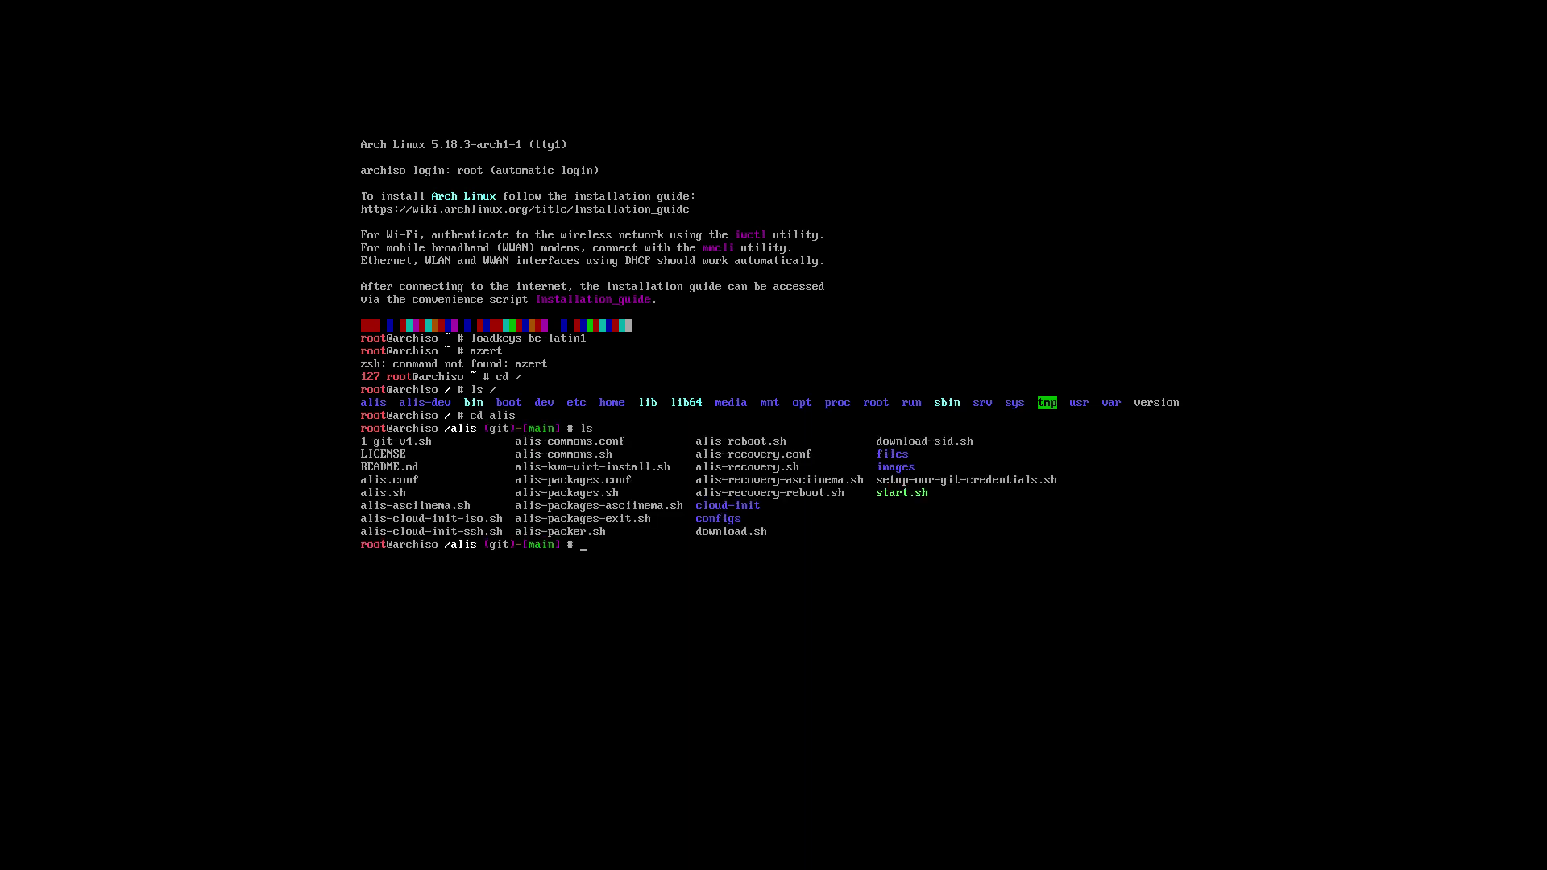
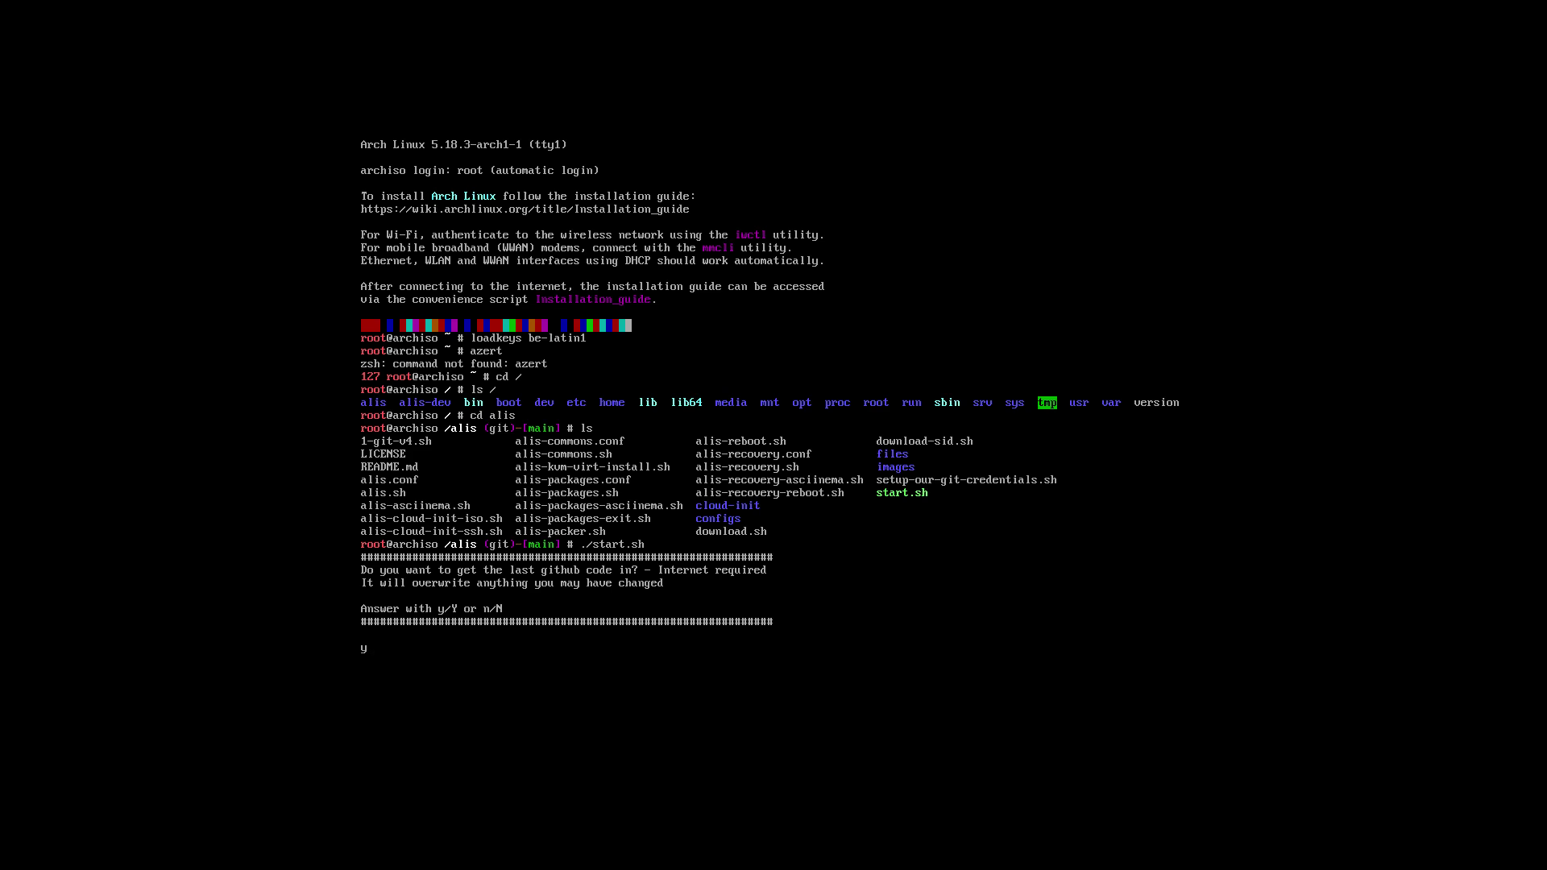
# - In the start.sh script, answer y to fetch the latest GitHub code and n to stop before the installation
pyautogui.write('y')
pyautogui.press('Return')
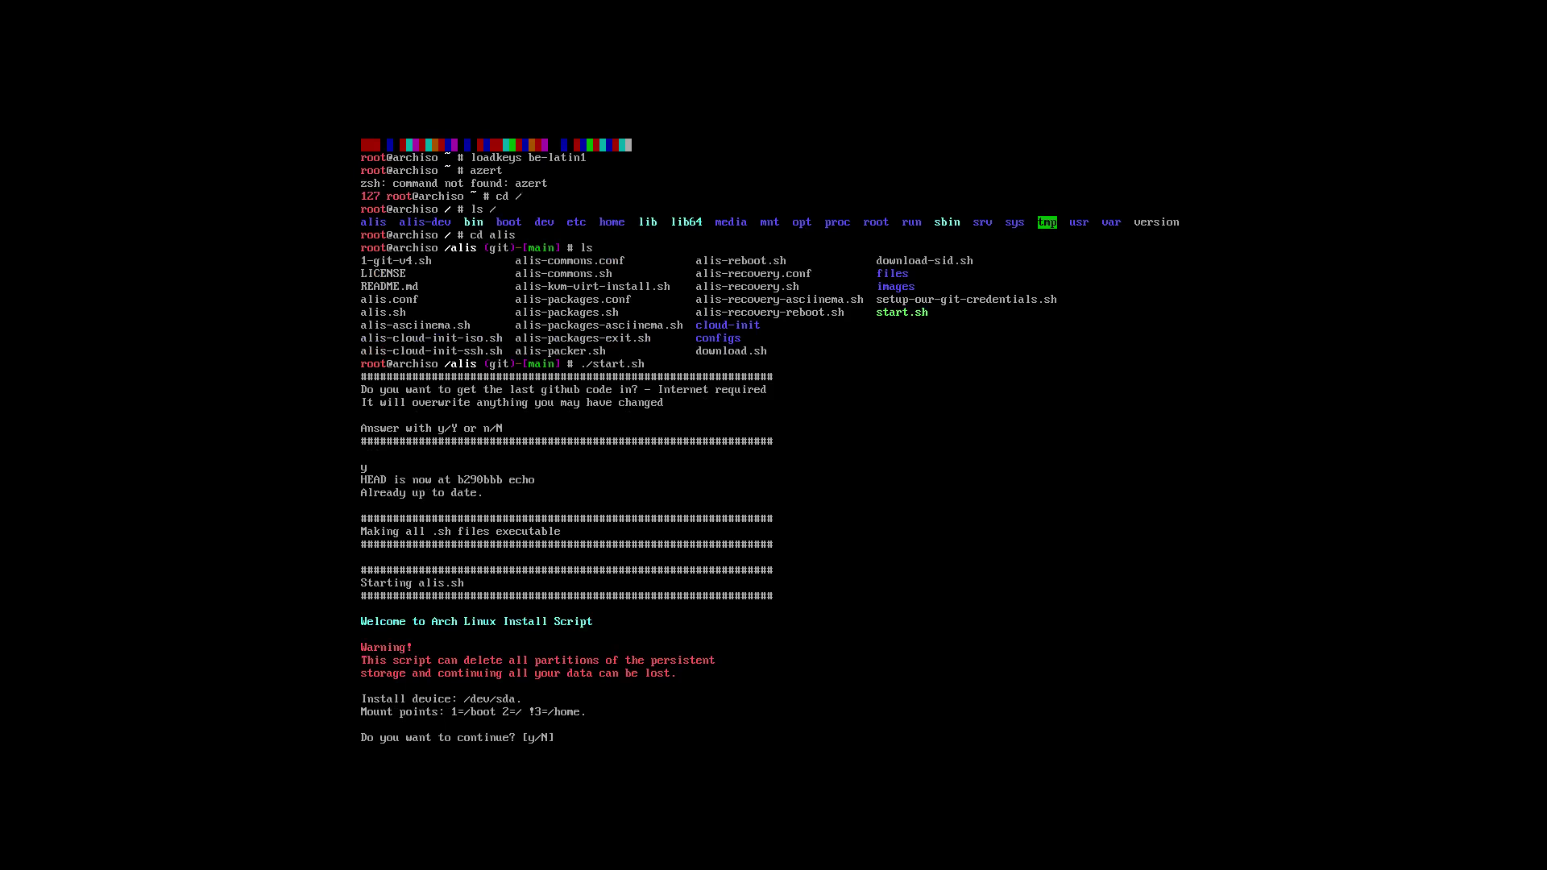
pyautogui.write('n')
pyautogui.press('Return')
# - List the files in the alis directory again with ls
pyautogui.press('Up')
pyautogui.press('Up')
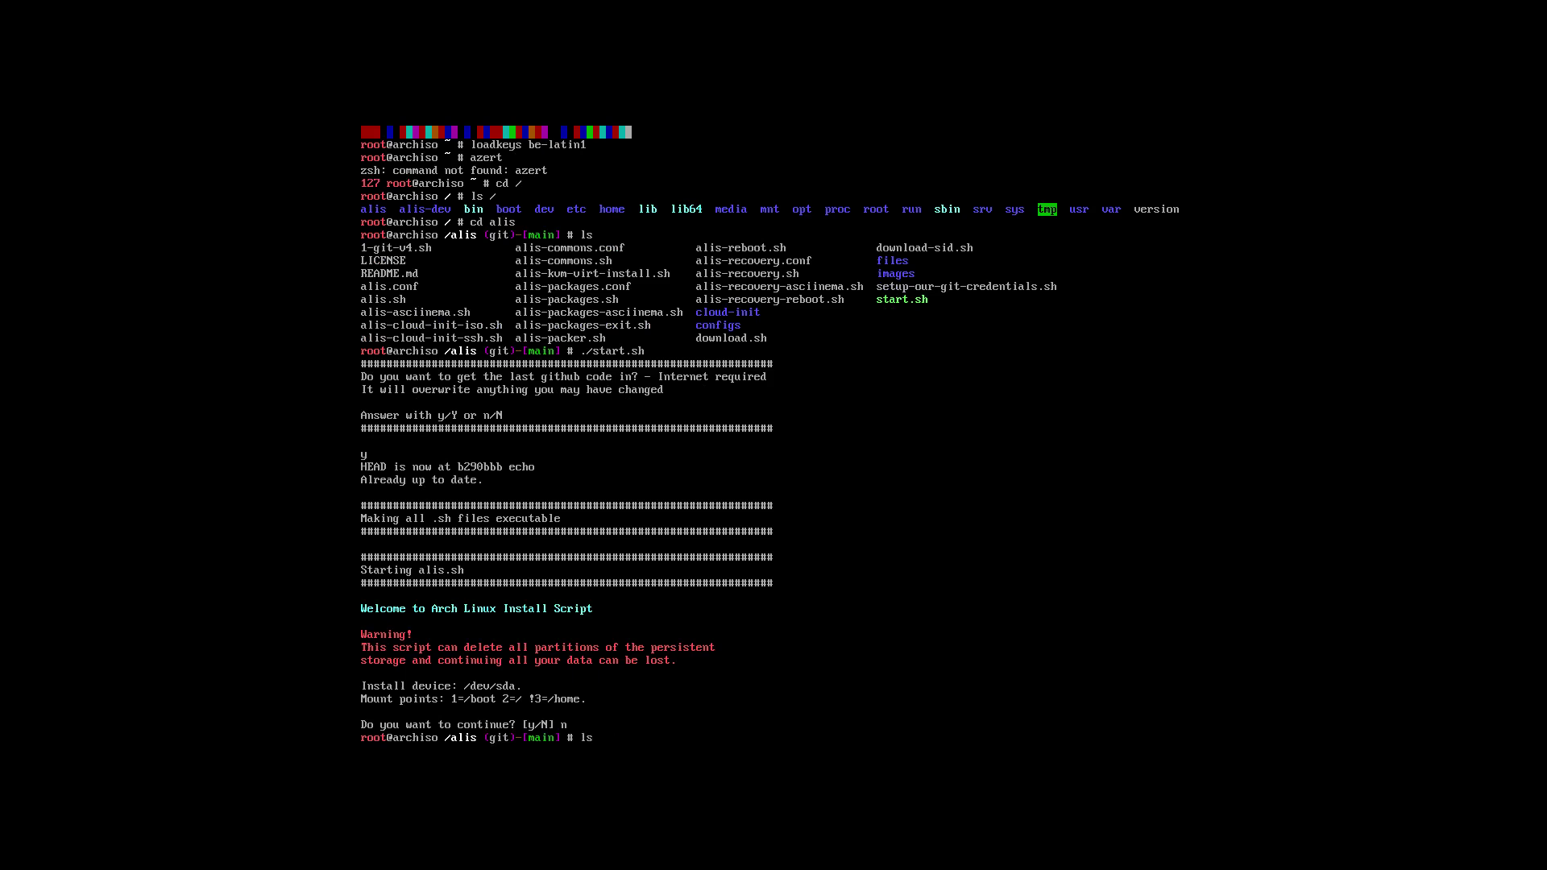
pyautogui.press('Return')
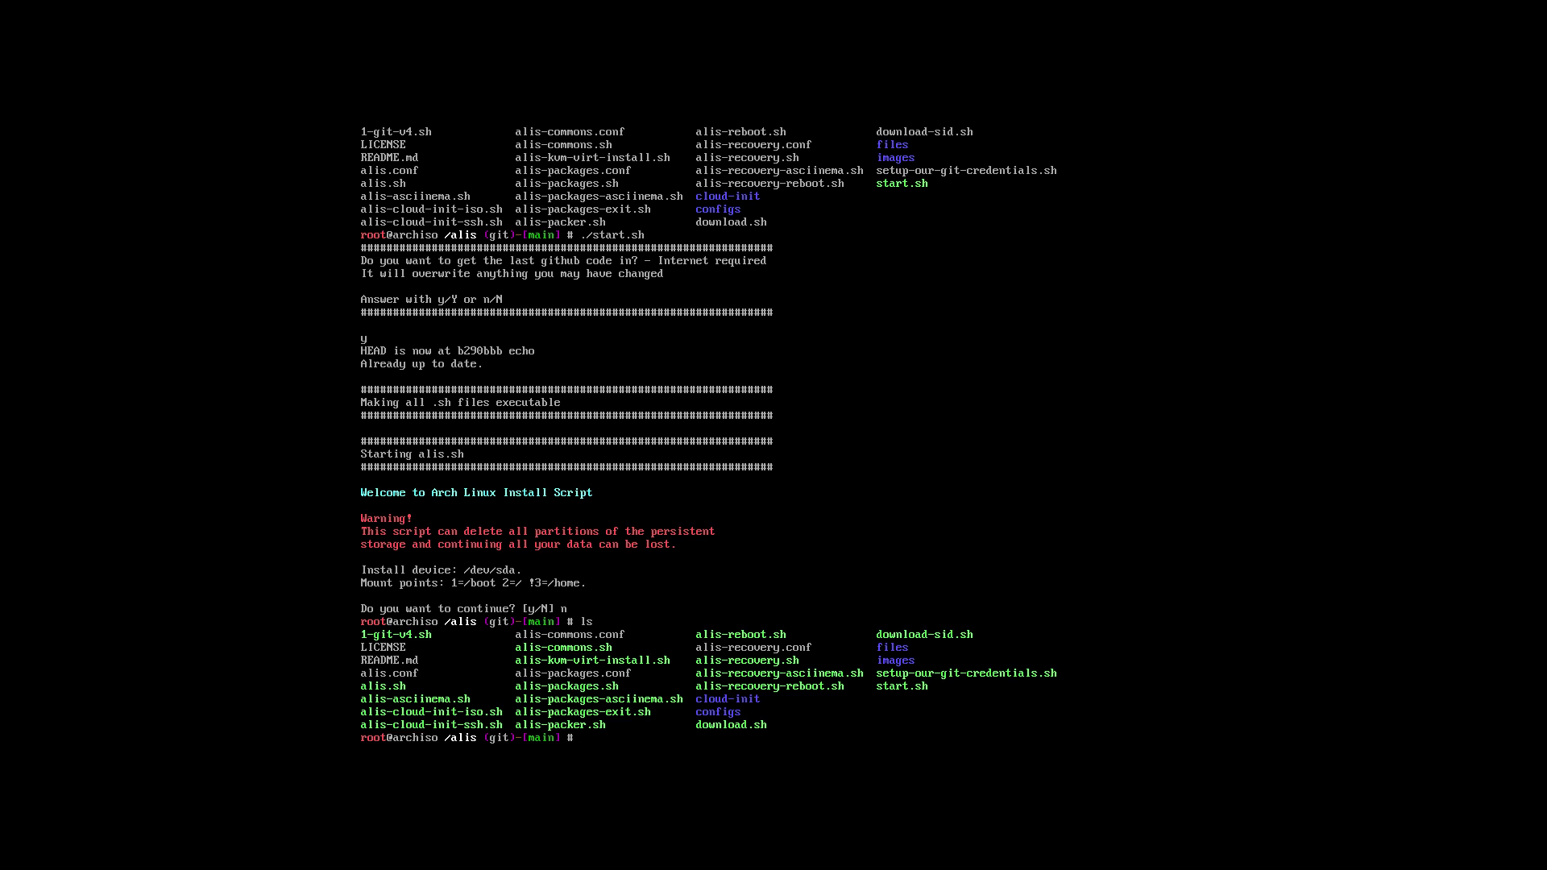
# - Open alis.conf from the alis directory in the nano editor
pyautogui.write('sudo')
pyautogui.press('BackSpace')
pyautogui.press('BackSpace')
pyautogui.write('alia')
pyautogui.press('BackSpace')
pyautogui.press('BackSpace')
pyautogui.press('BackSpace')
pyautogui.write('s.conf')
pyautogui.press('Return')
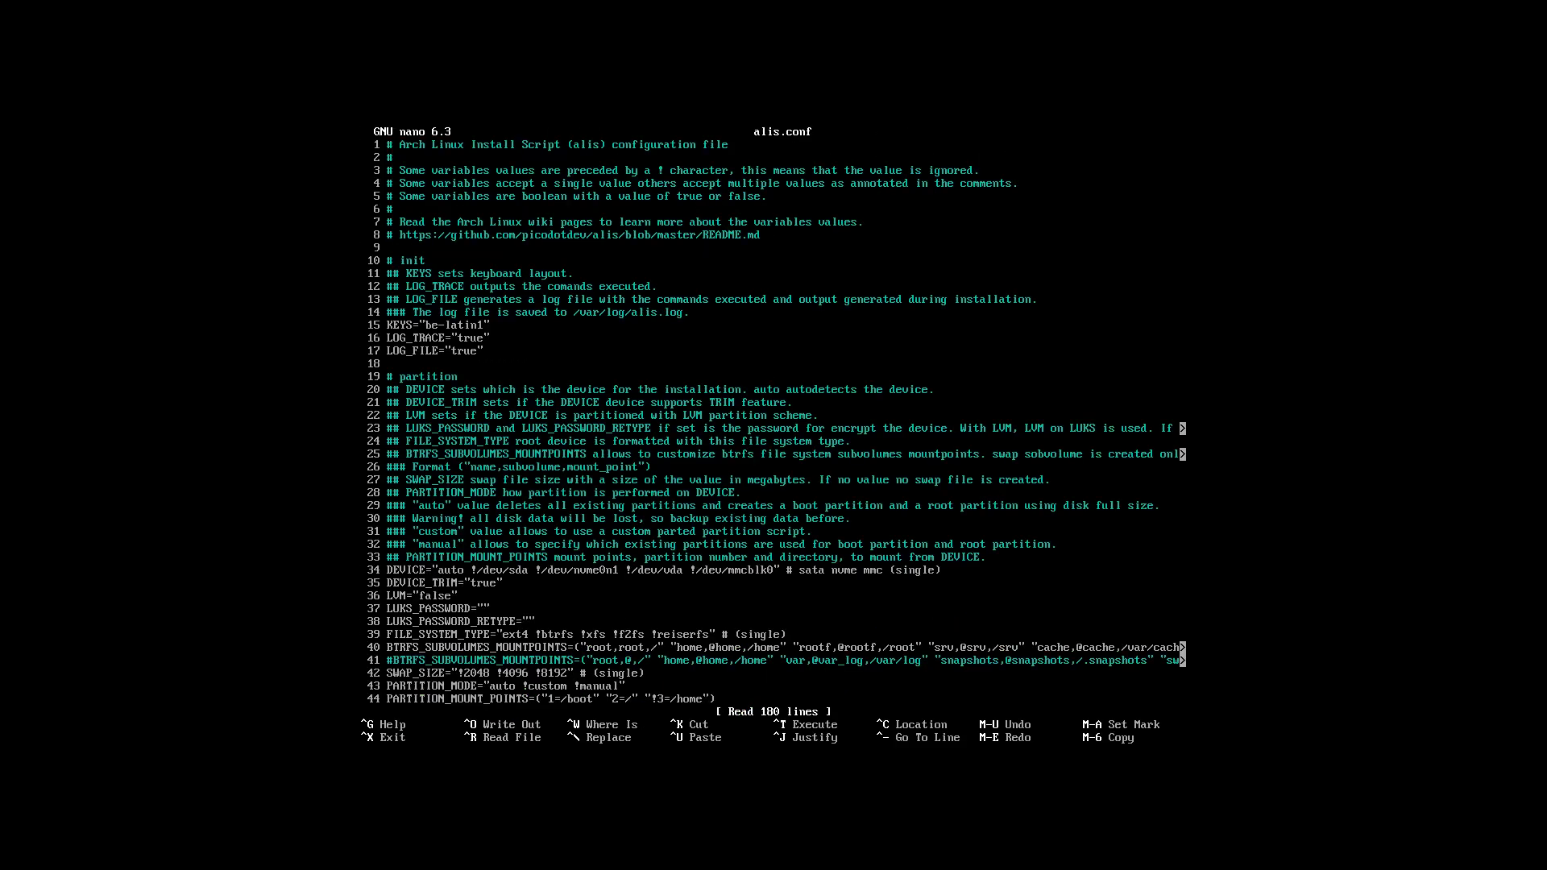
# - In the DESKTOP_ENVIRONMENT line of alis.conf, disable xfce with an exclamation mark and enable kde by removing its exclamation mark
pyautogui.press('pagedown')
pyautogui.press('pagedown')
pyautogui.press('pageup')
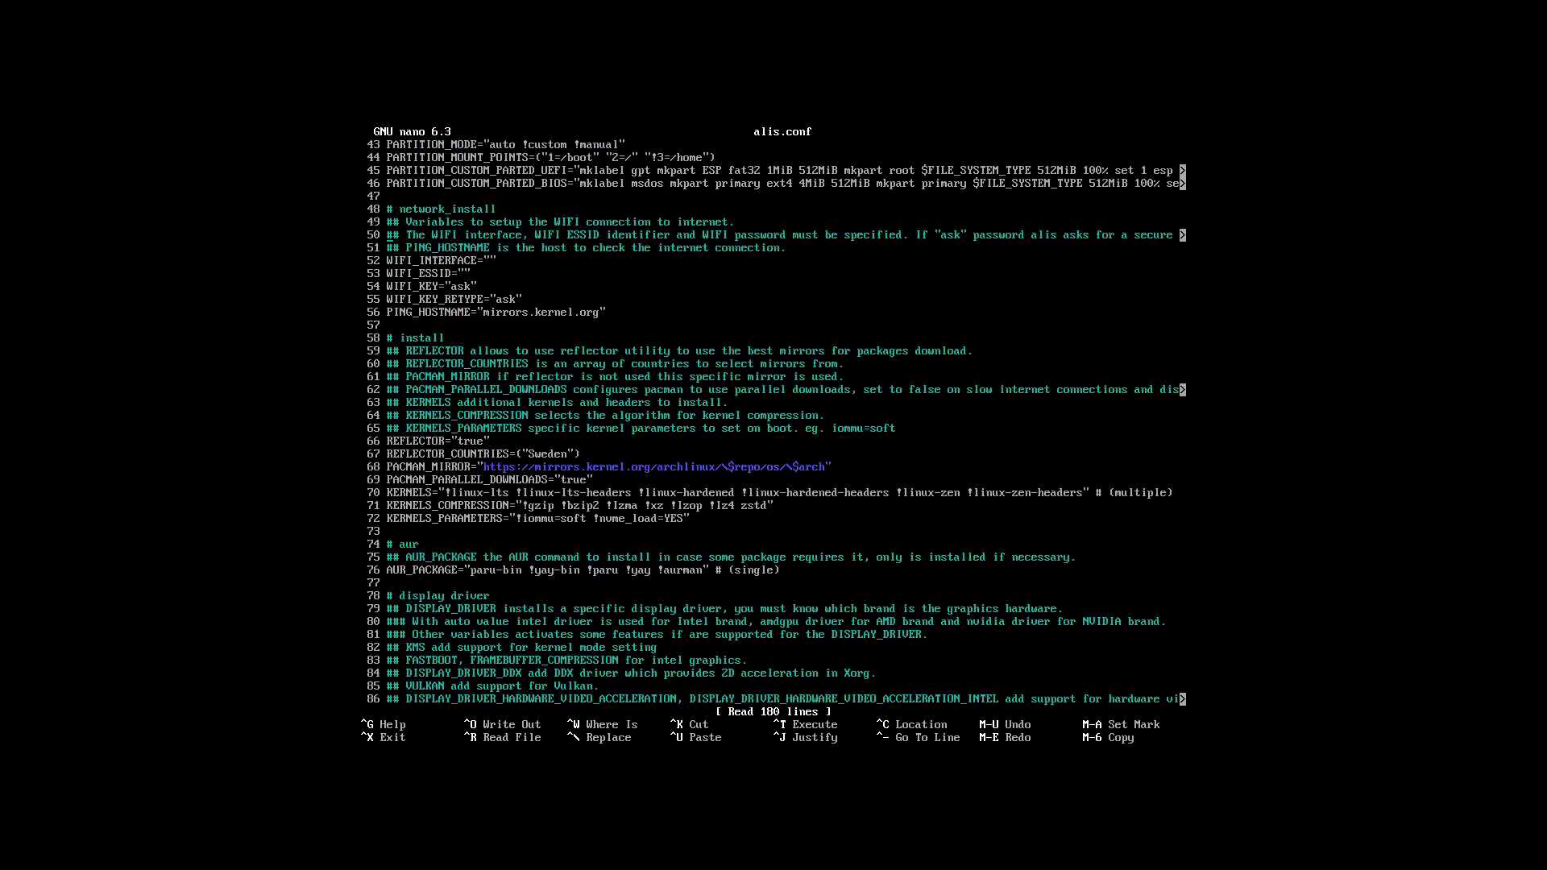
pyautogui.press('pagedown')
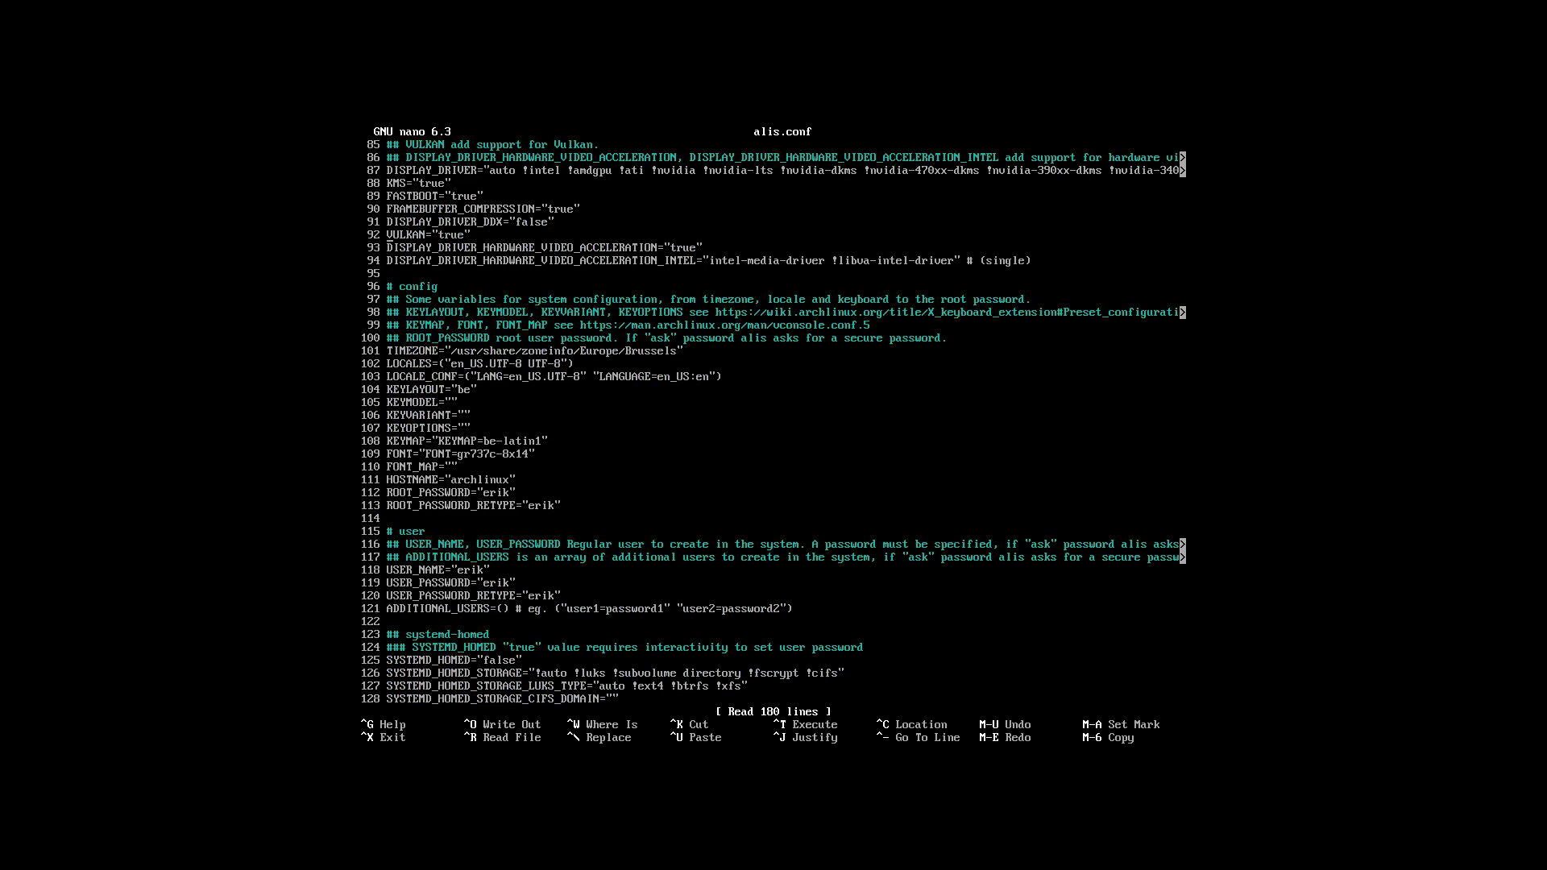
pyautogui.press('pagedown')
pyautogui.press('Down')
pyautogui.press('Down')
pyautogui.press('Down')
pyautogui.press('Down')
pyautogui.press('Down')
pyautogui.press('Down')
pyautogui.press('Down')
pyautogui.press('Down')
pyautogui.press('Down')
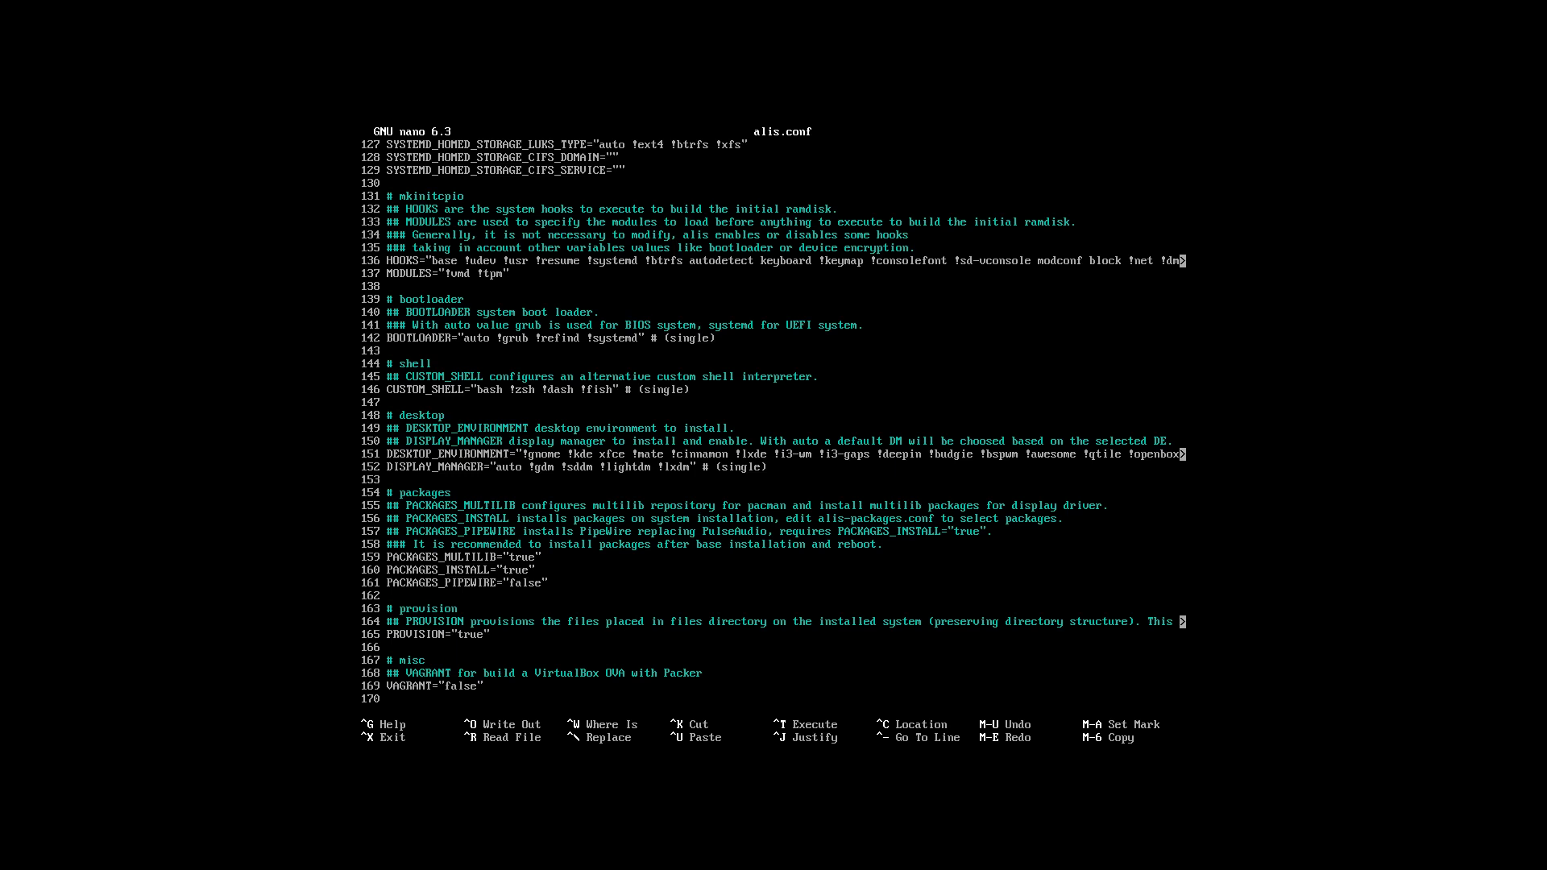
pyautogui.write('!')
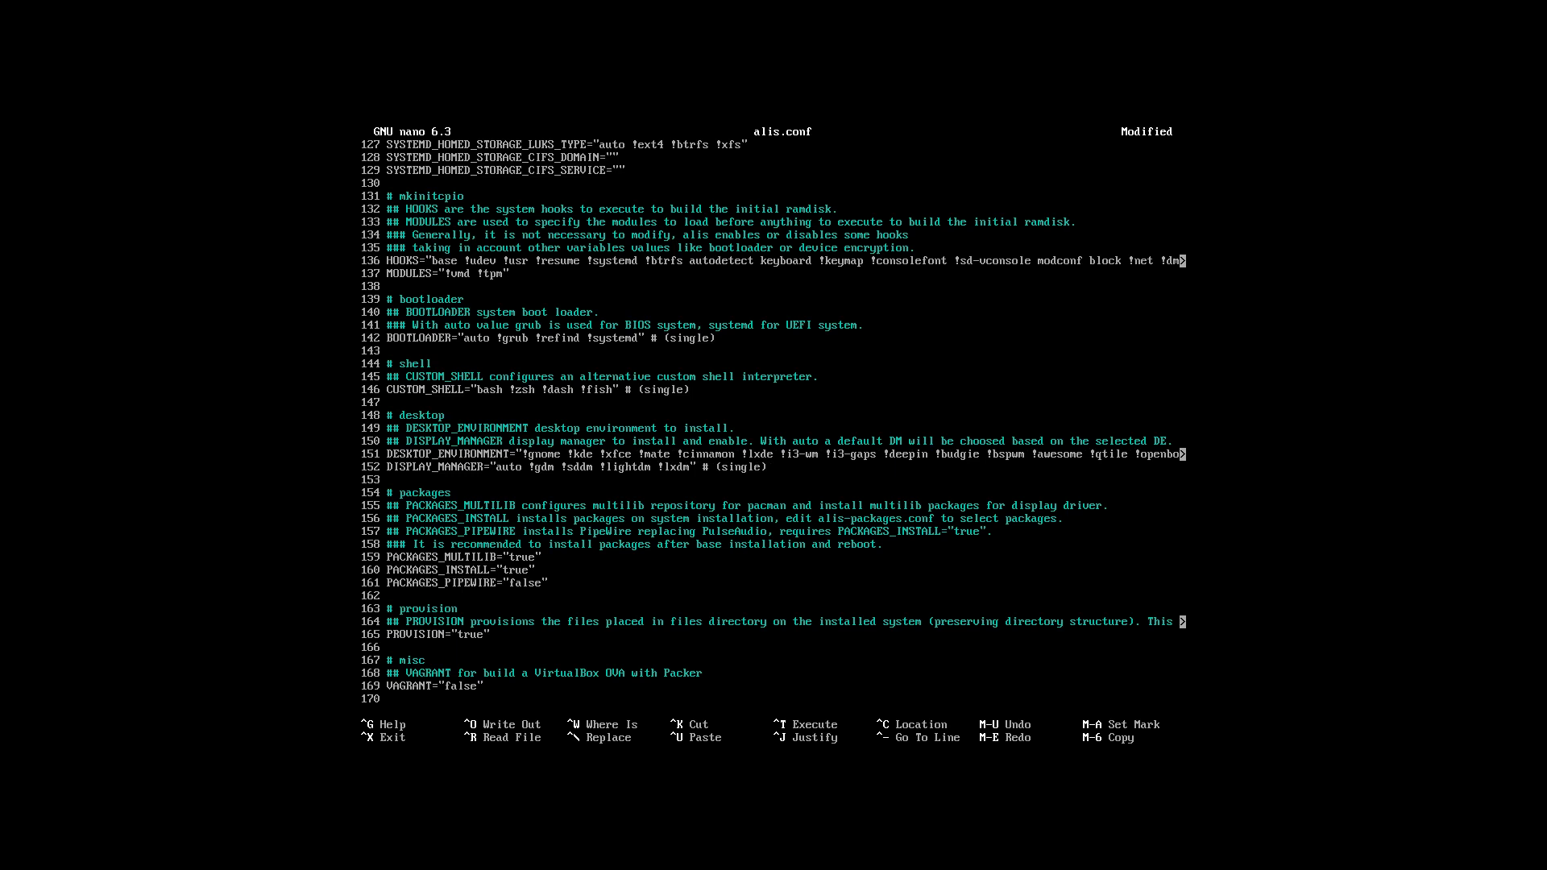
pyautogui.press('BackSpace')
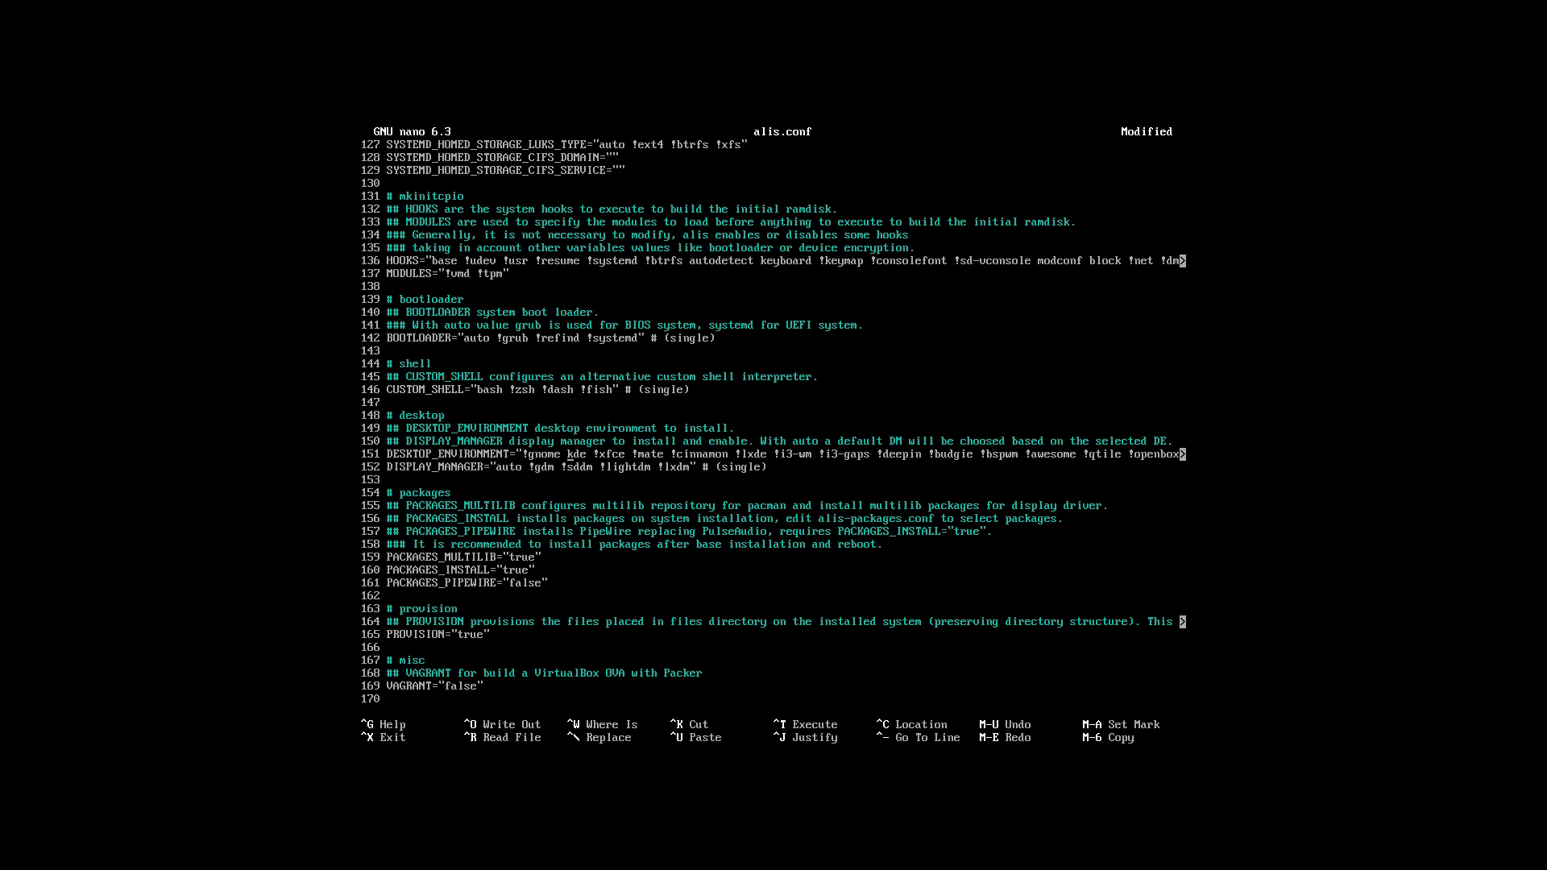
# - Save the modified alis.conf under the same name and exit nano
pyautogui.hotkey('ctrl', 'x')
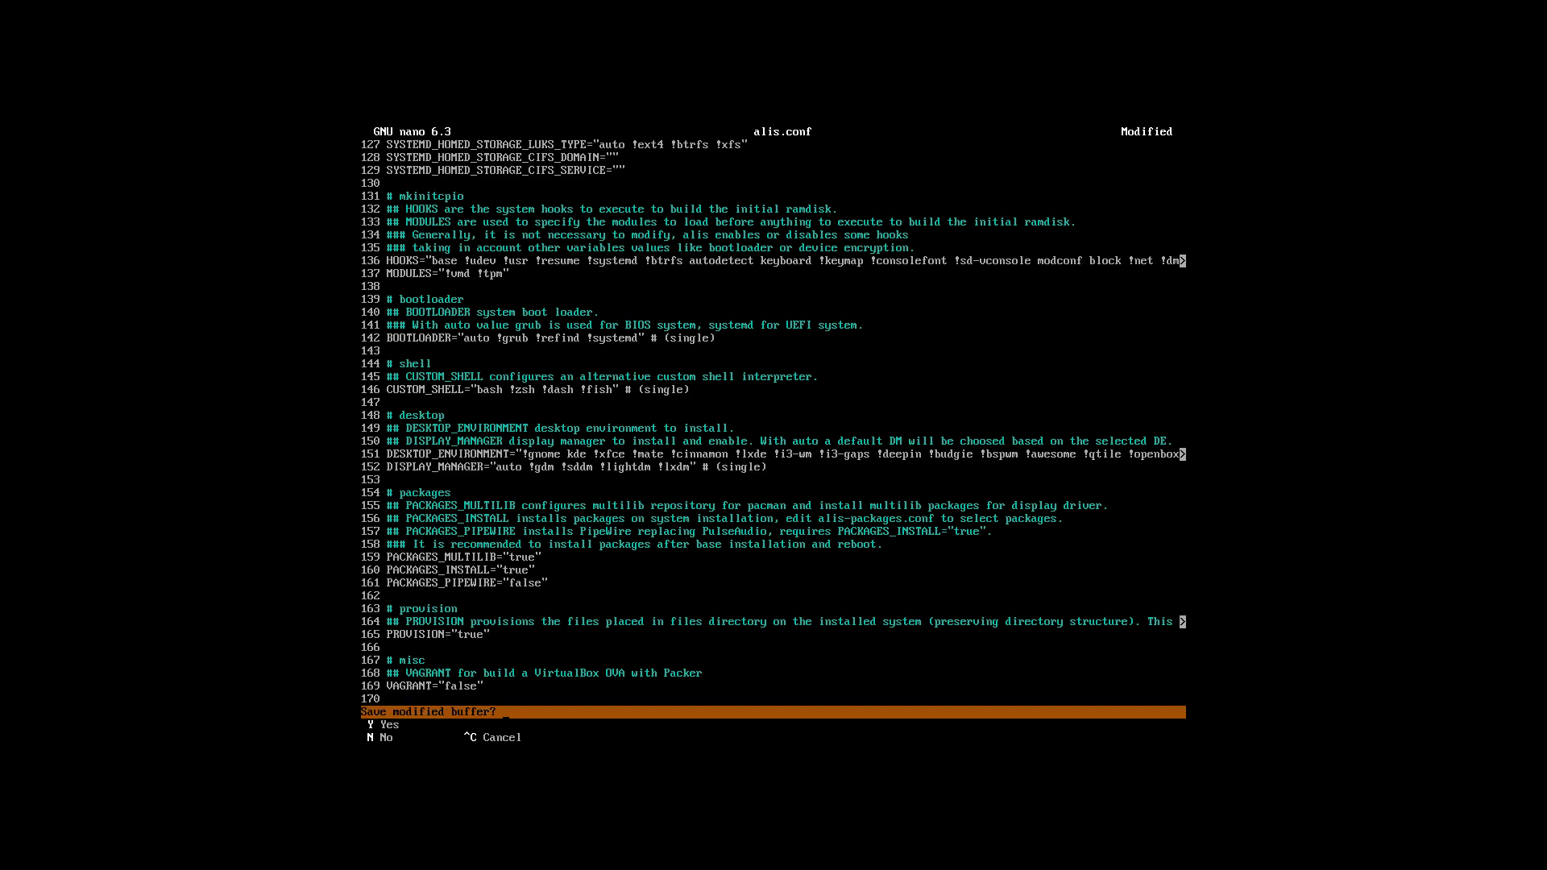
pyautogui.press('y')
pyautogui.press('Return')
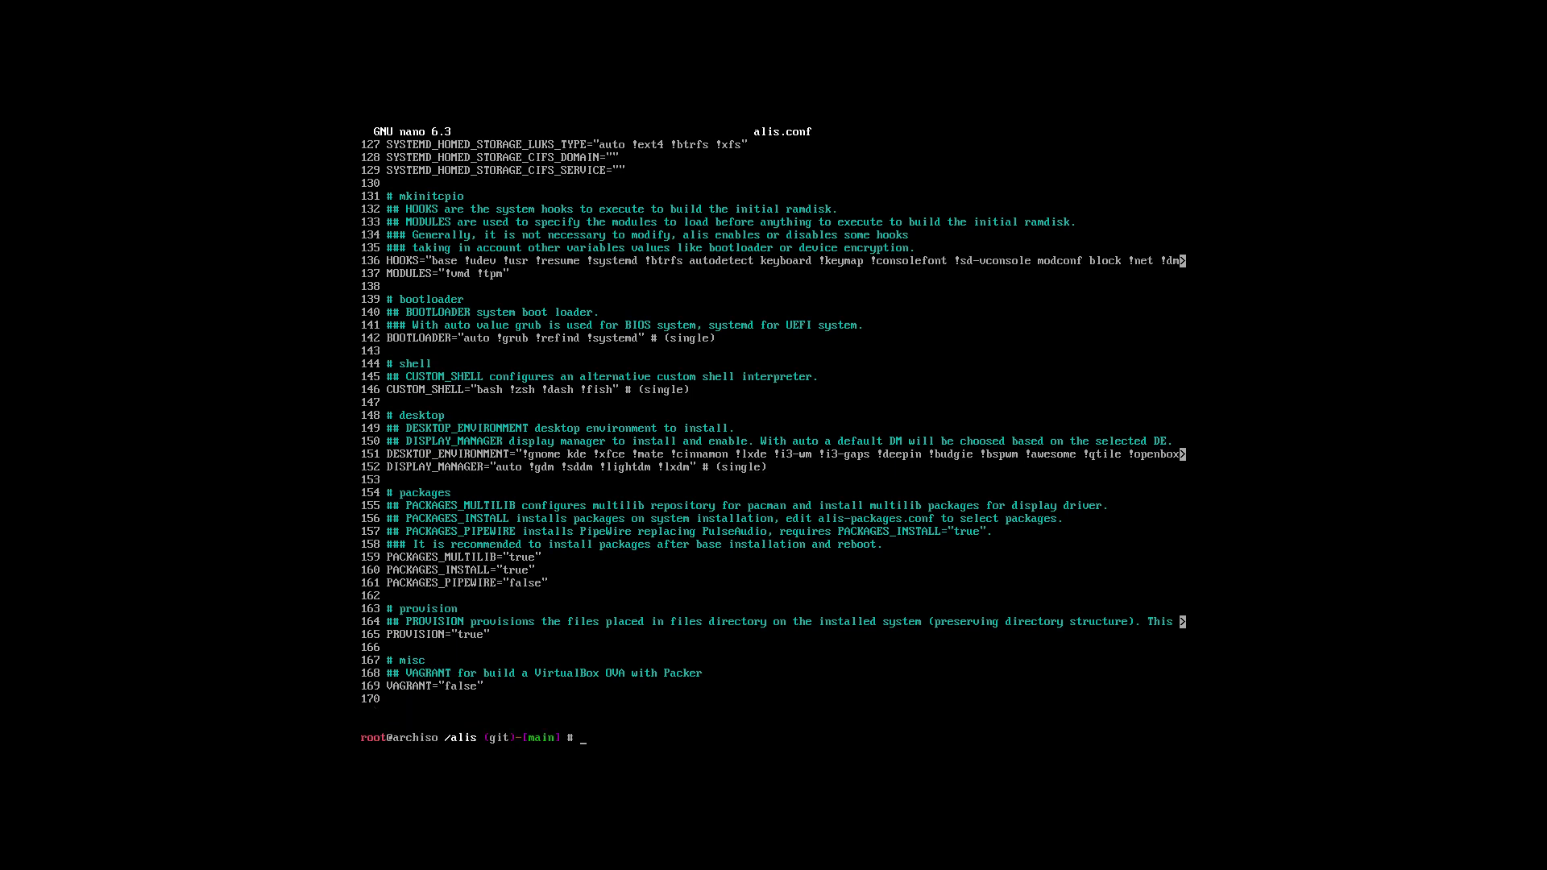
# - List the directory's files, run ./alis.sh and answer y to continue with the Arch Linux installation
pyautogui.write('ls')
pyautogui.press('Return')
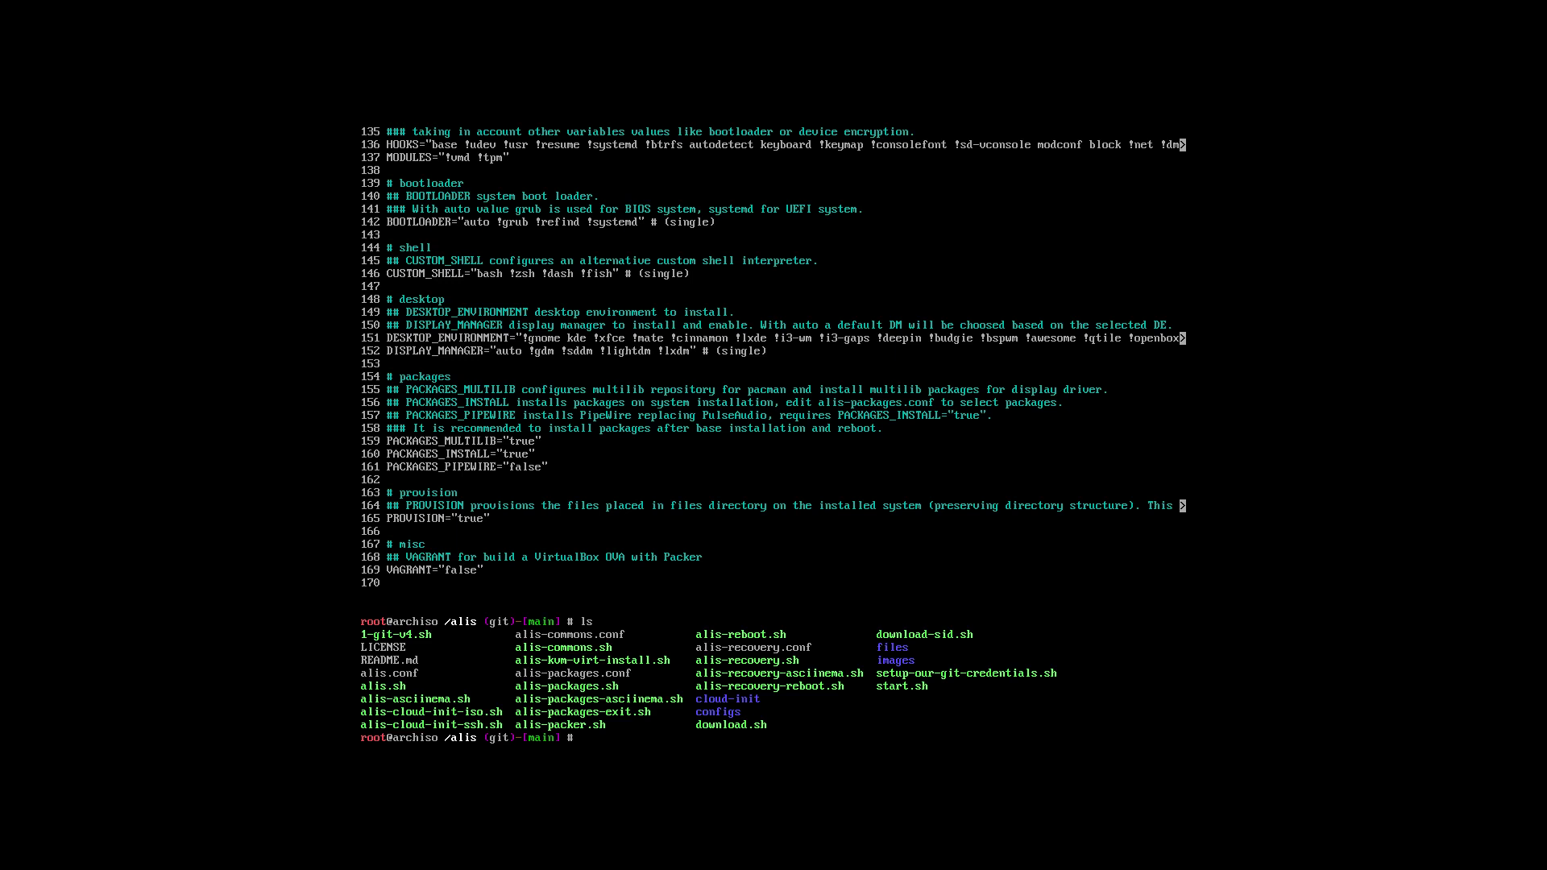
pyautogui.write('./alis')
pyautogui.press('Tab')
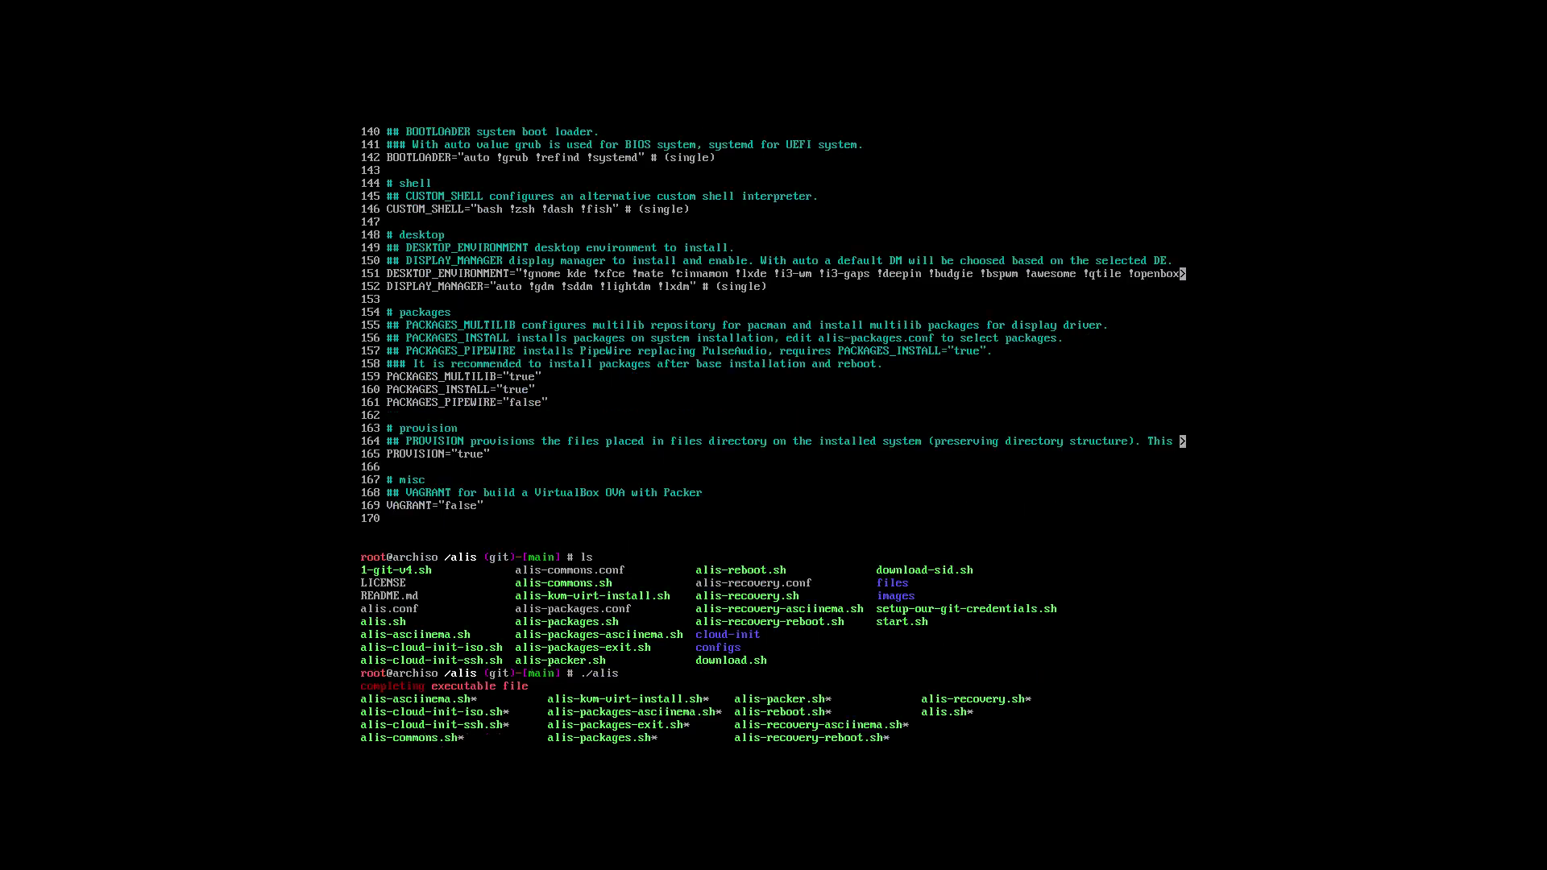
pyautogui.write('.sh')
pyautogui.press('Return')
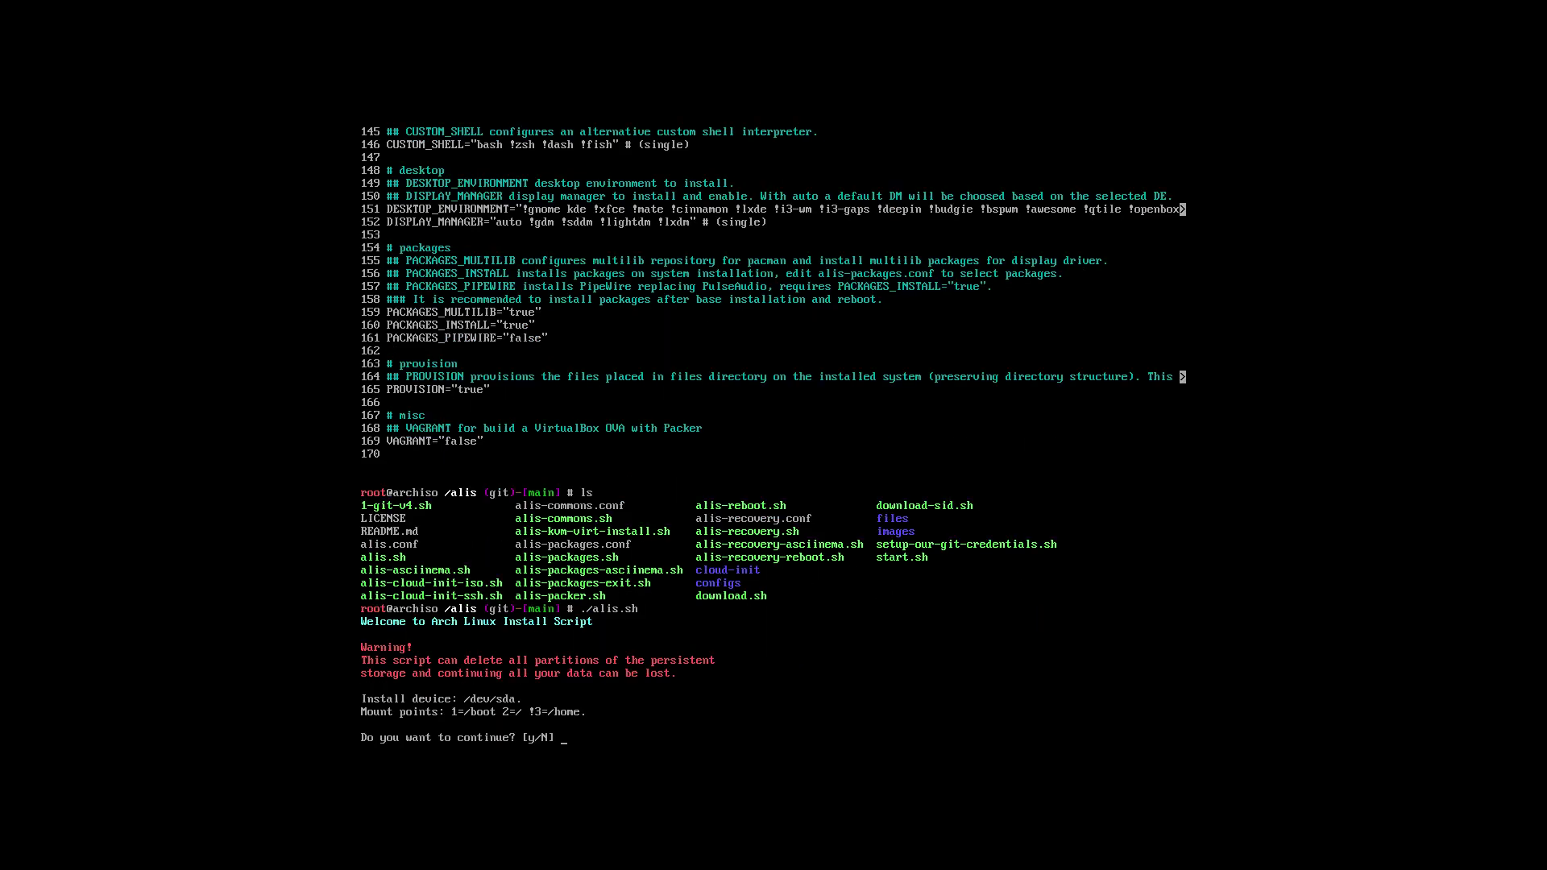
pyautogui.write('y')
pyautogui.press('Return')
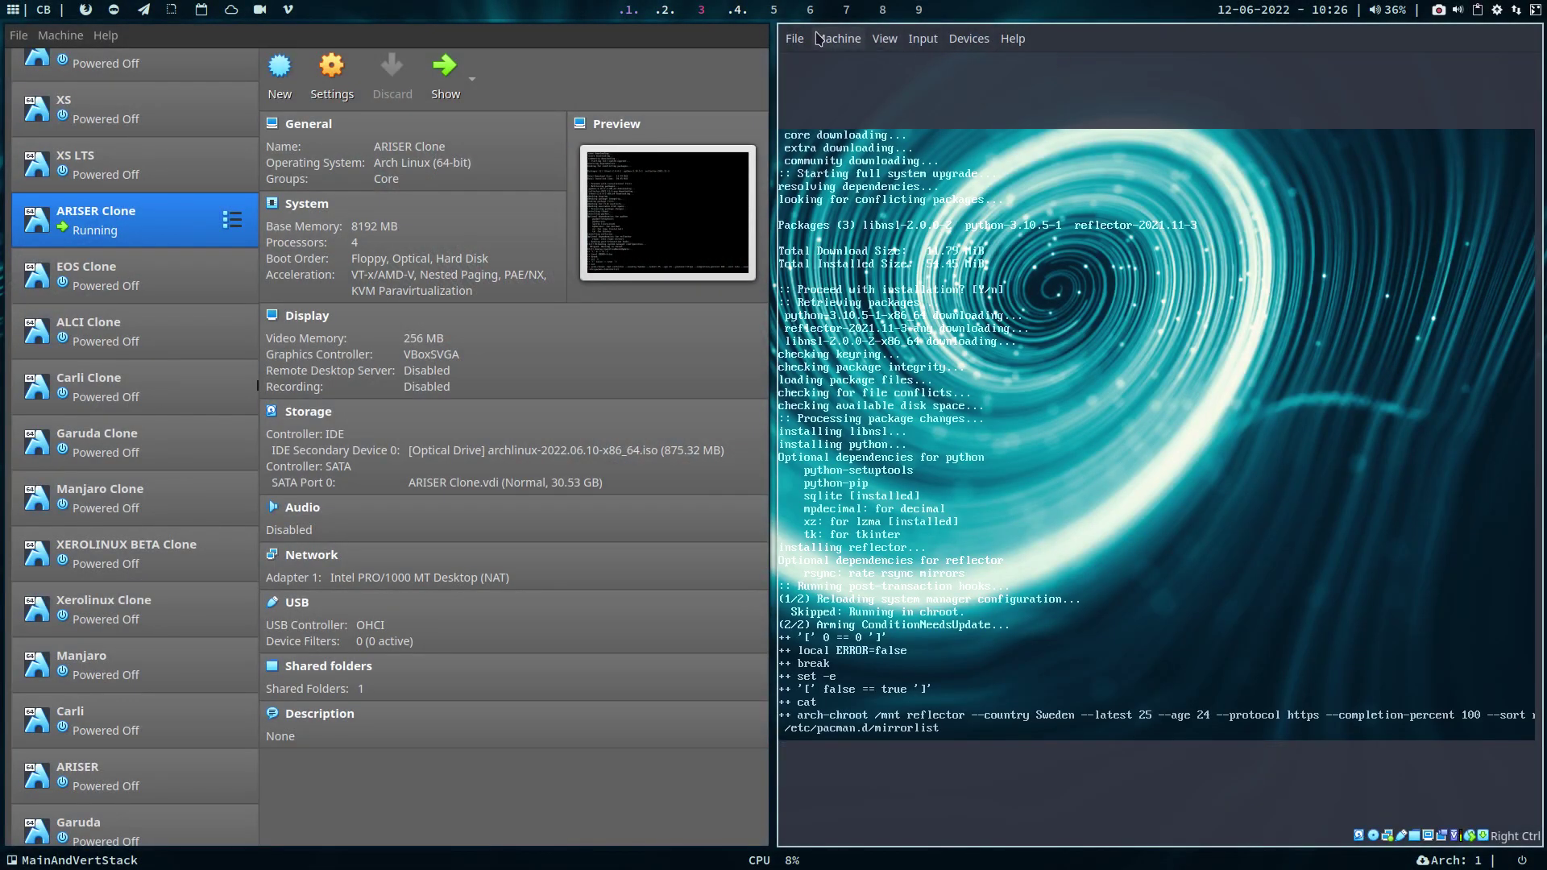
# - Switch to the web browser and look through the arcolinux.info home page, from the release announcement to the release planning
pyautogui.click(636, 10)
pyautogui.scroll(-3, 640, 15)
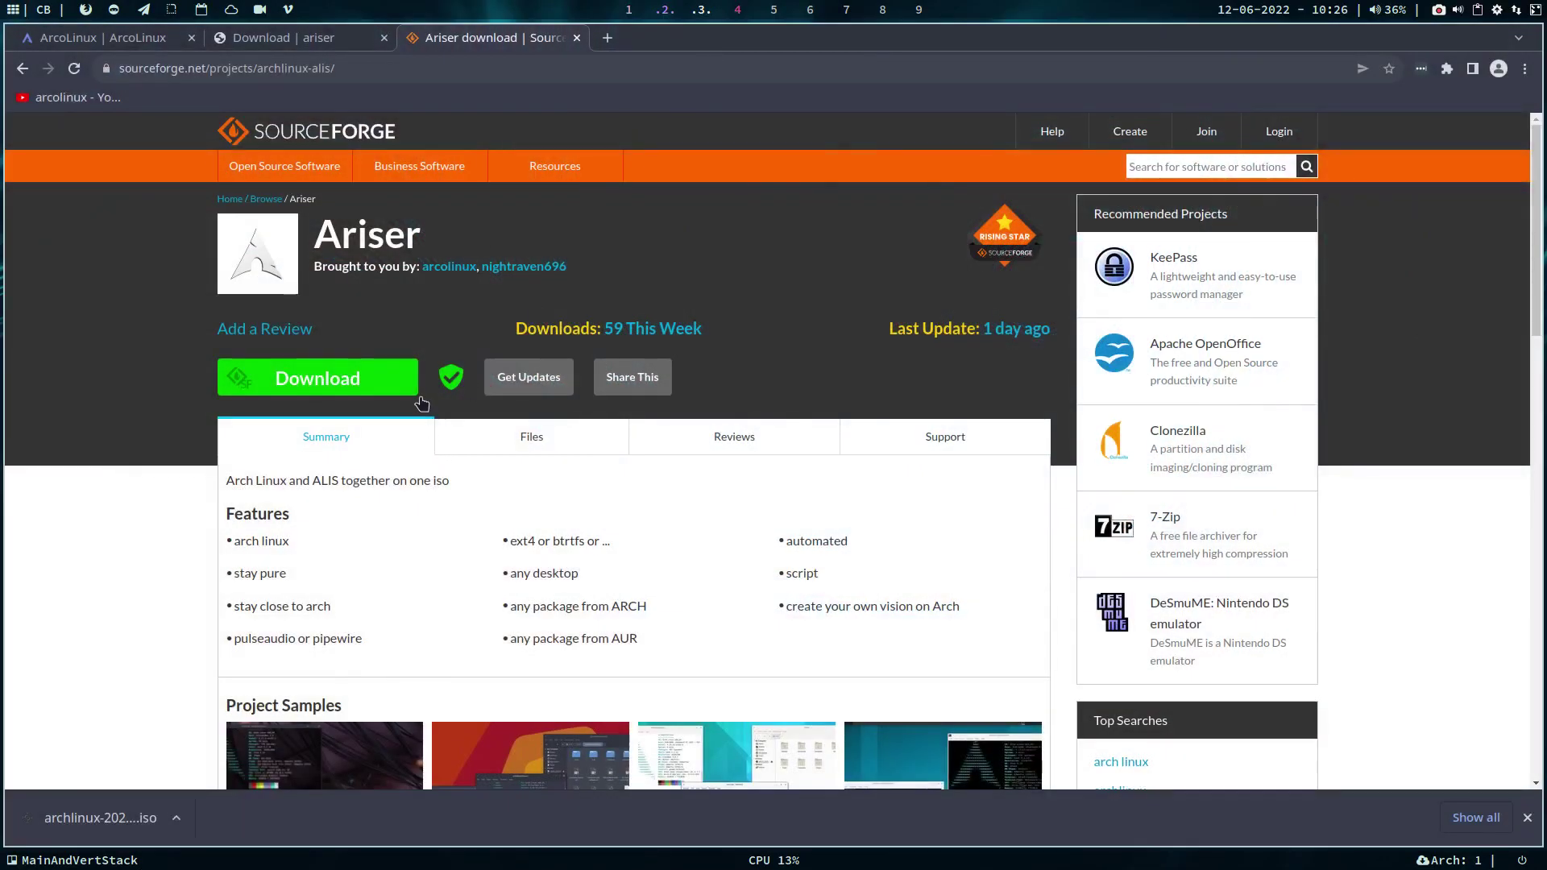
pyautogui.click(133, 40)
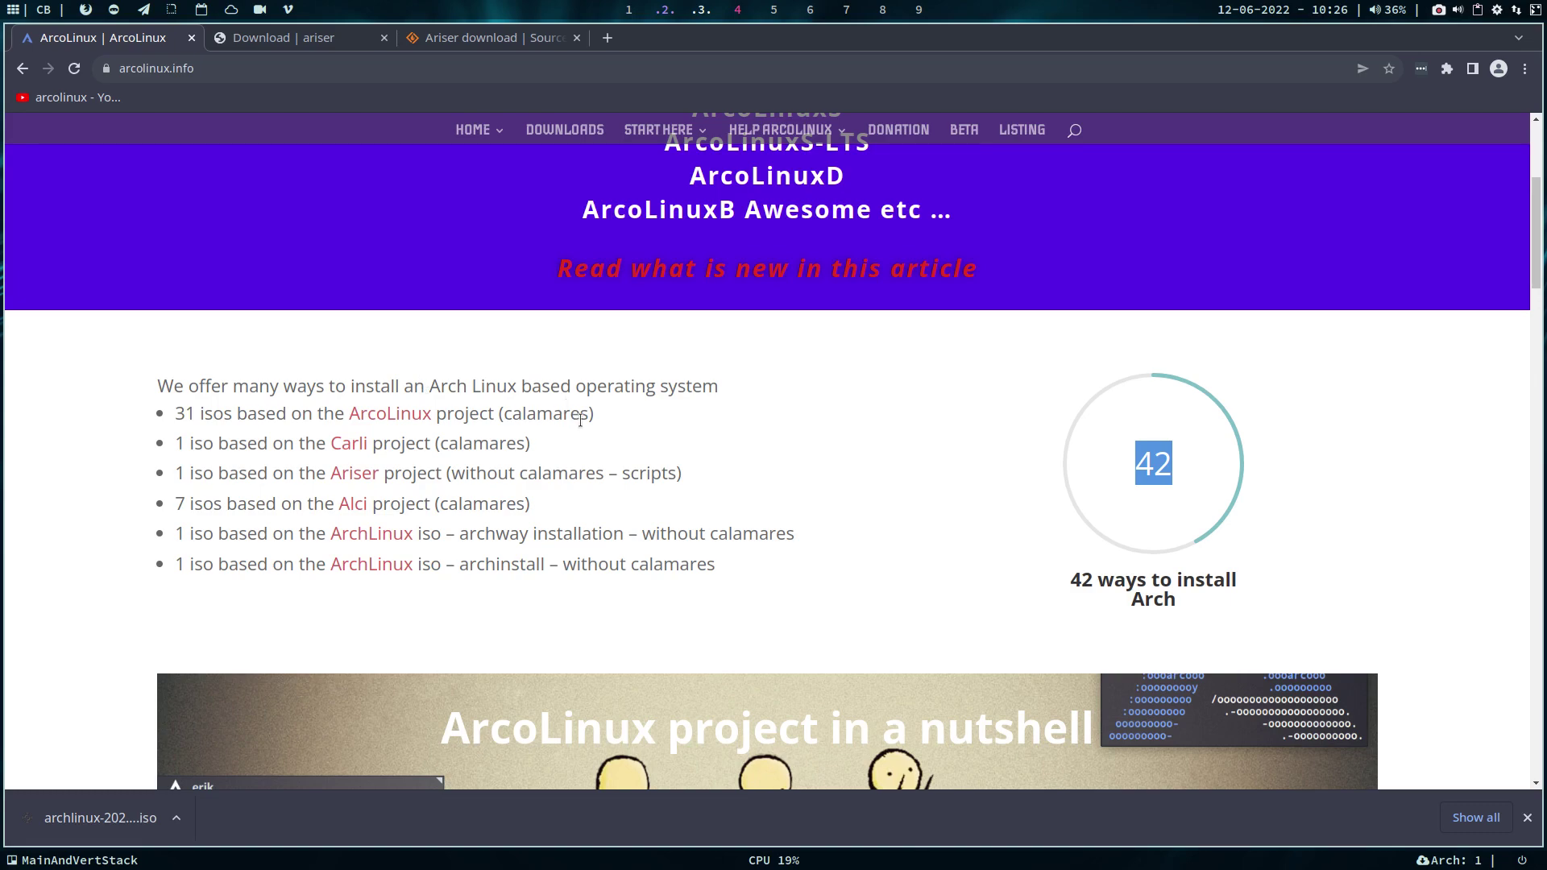
pyautogui.scroll(5, 755, 498)
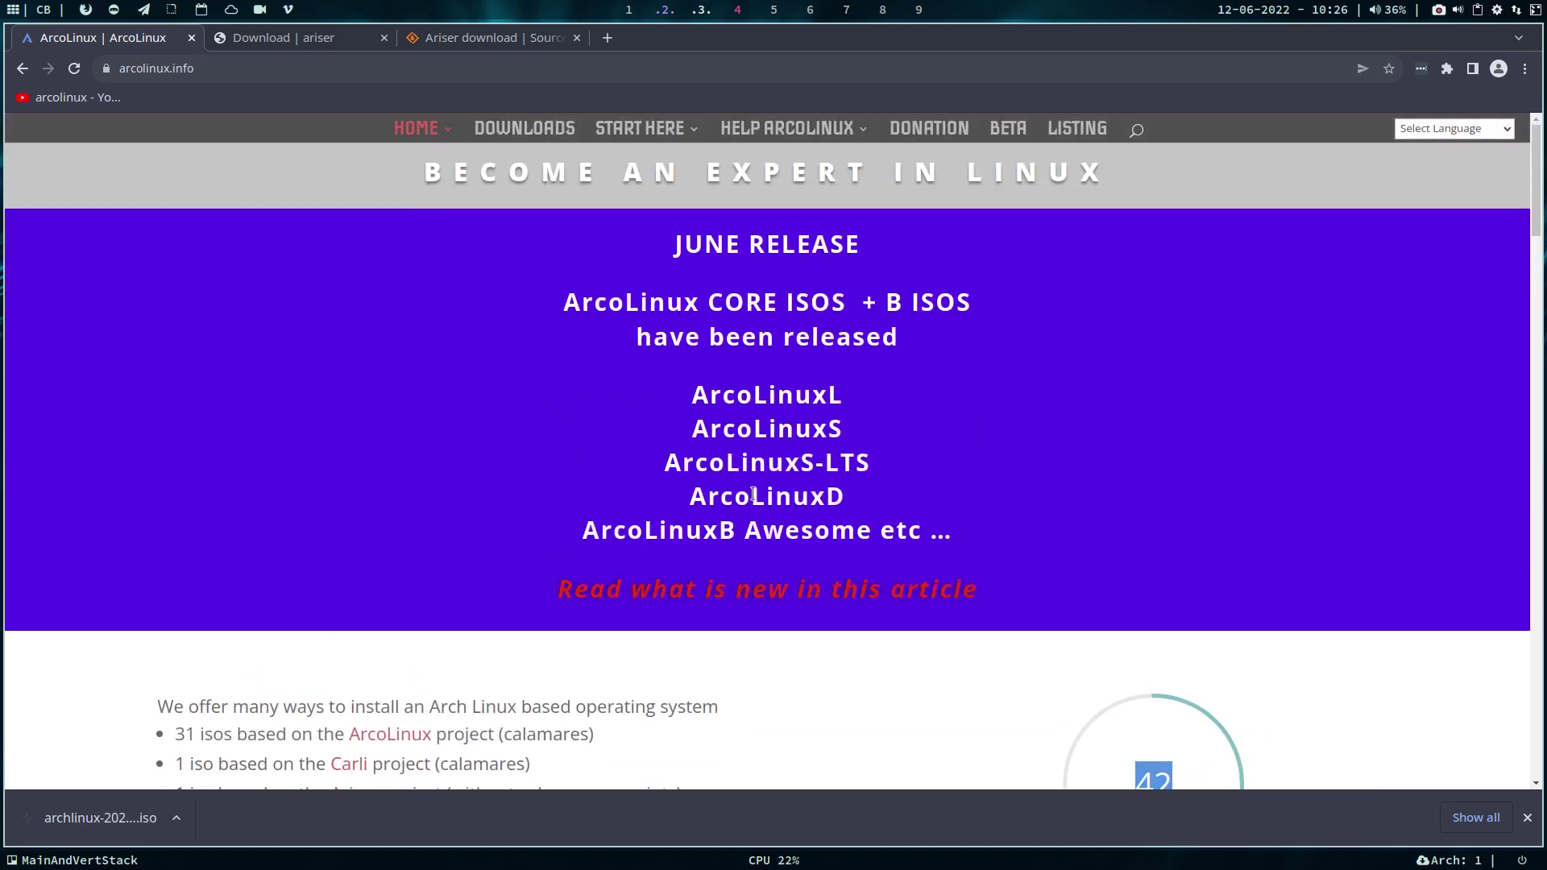
pyautogui.scroll(-10, 723, 540)
pyautogui.scroll(-10, 723, 540)
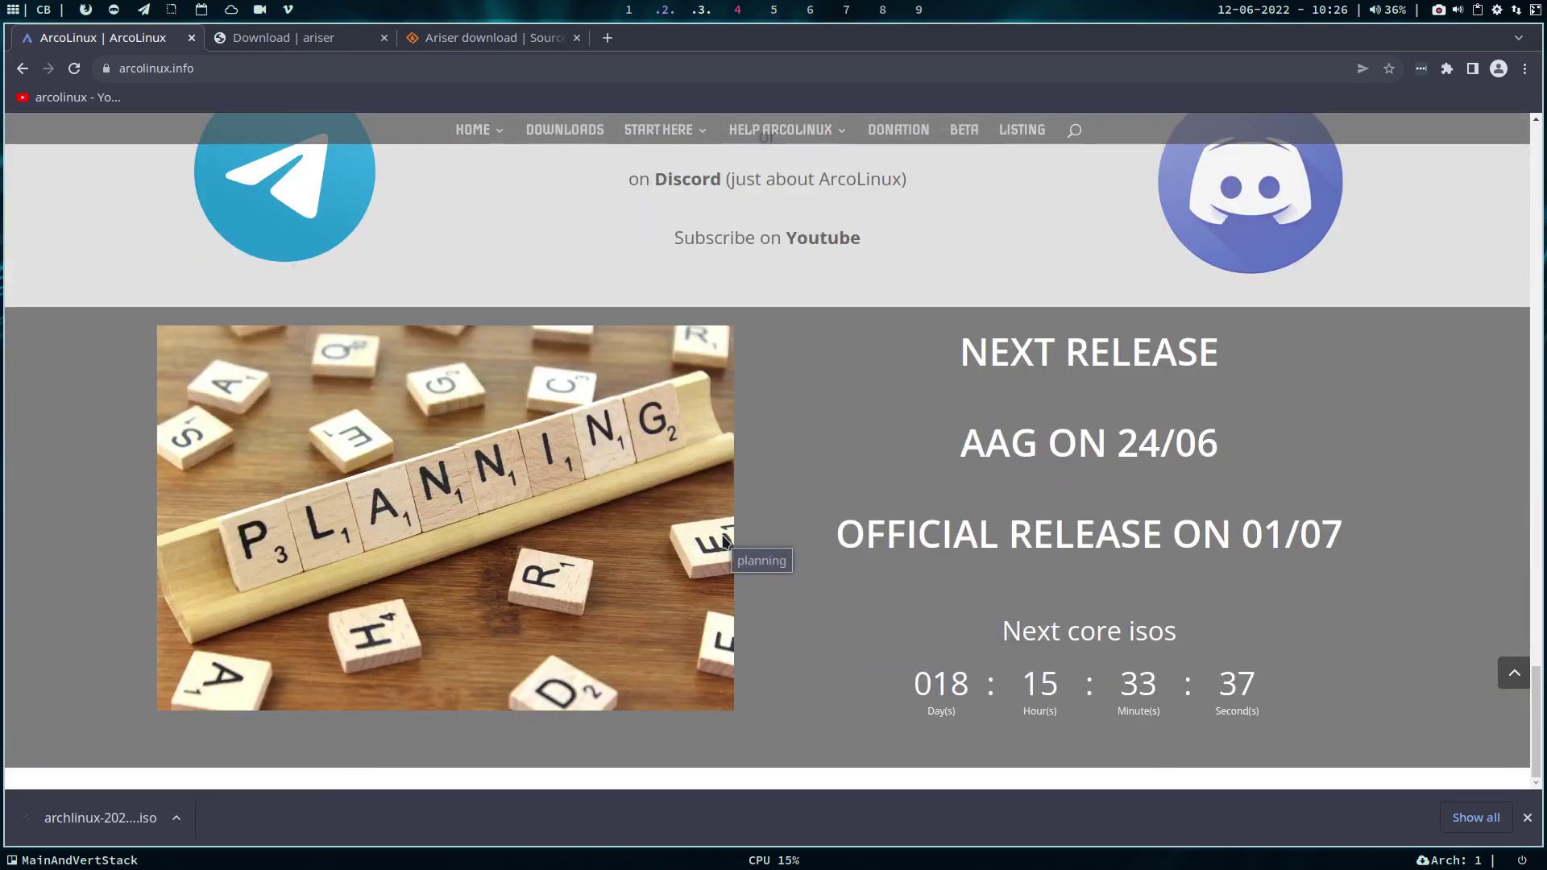
pyautogui.scroll(12, 723, 539)
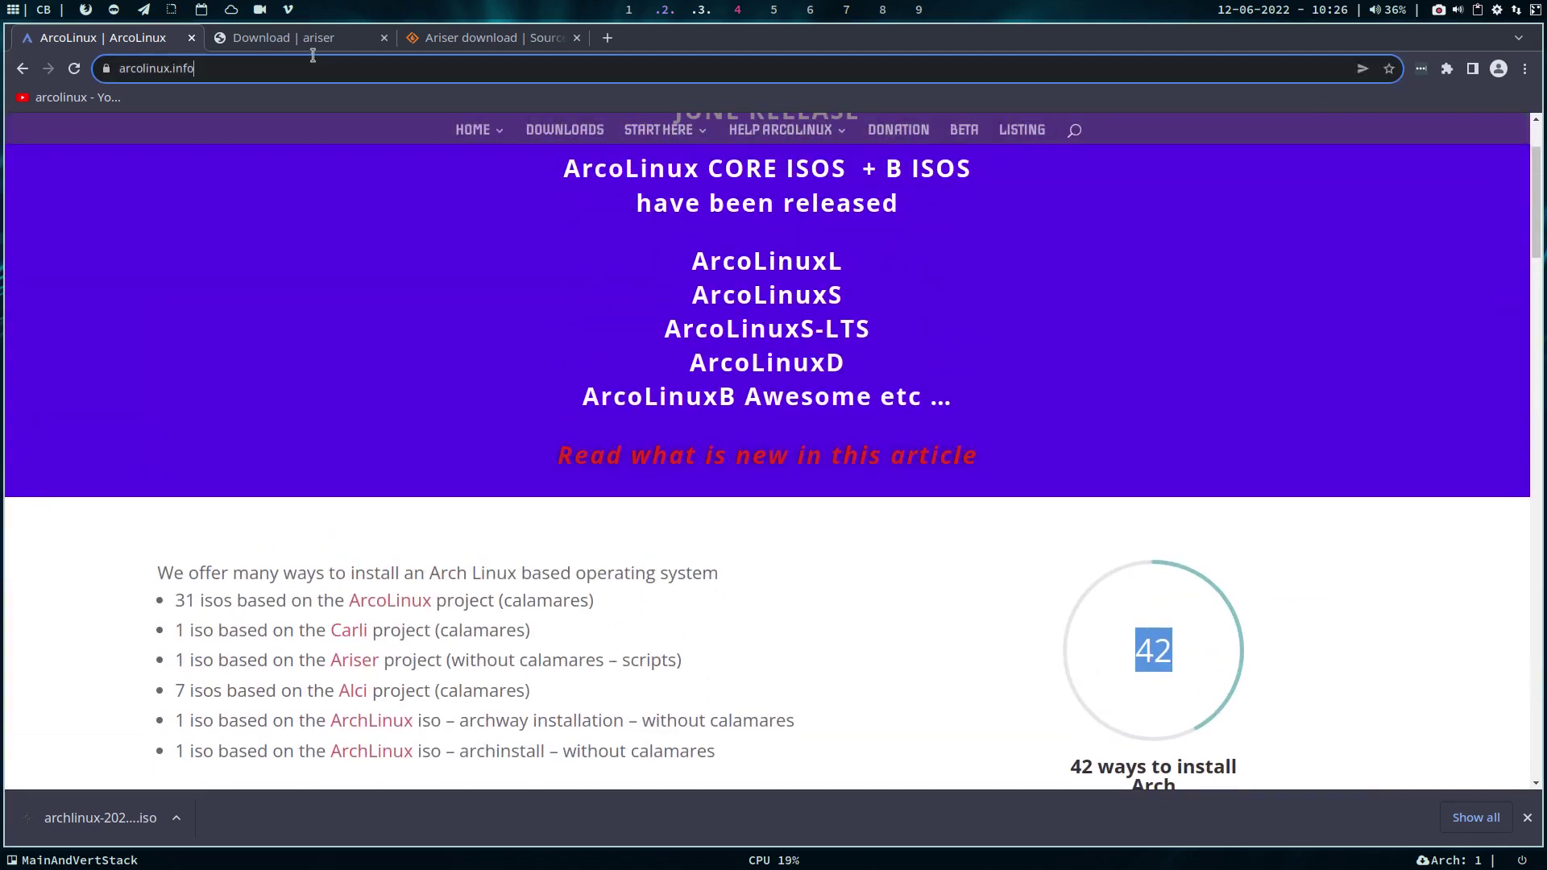
# - Look through the ariser.eu home page, covering the selling points, desktop screenshots, ISO build instructions and tutorial articles
pyautogui.click(308, 39)
pyautogui.scroll(-1, 336, 343)
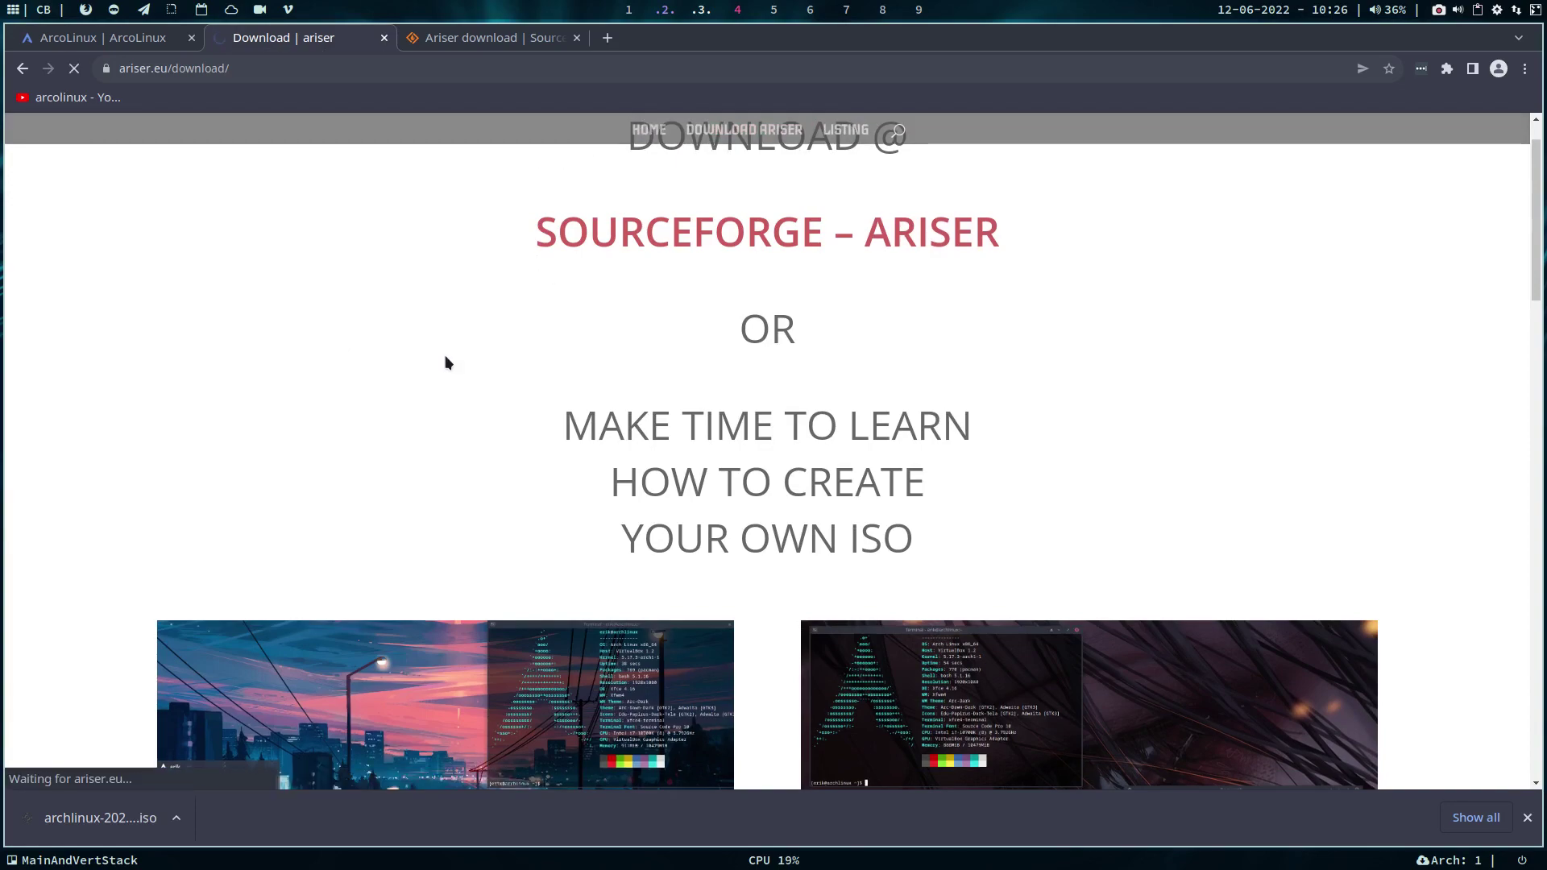
pyautogui.scroll(-10, 445, 363)
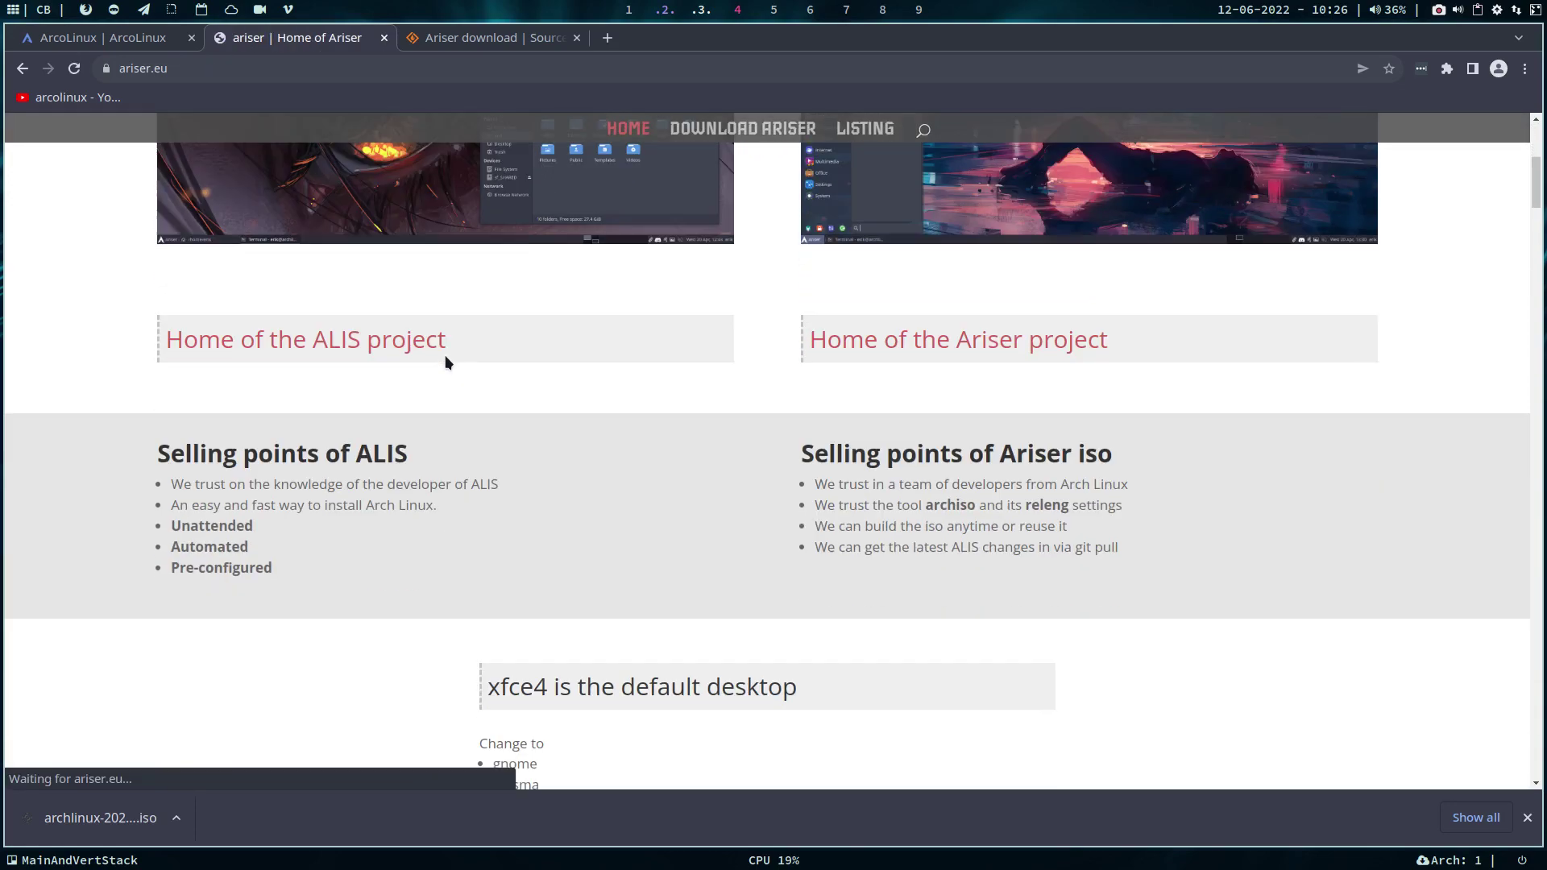
pyautogui.scroll(-15, 446, 363)
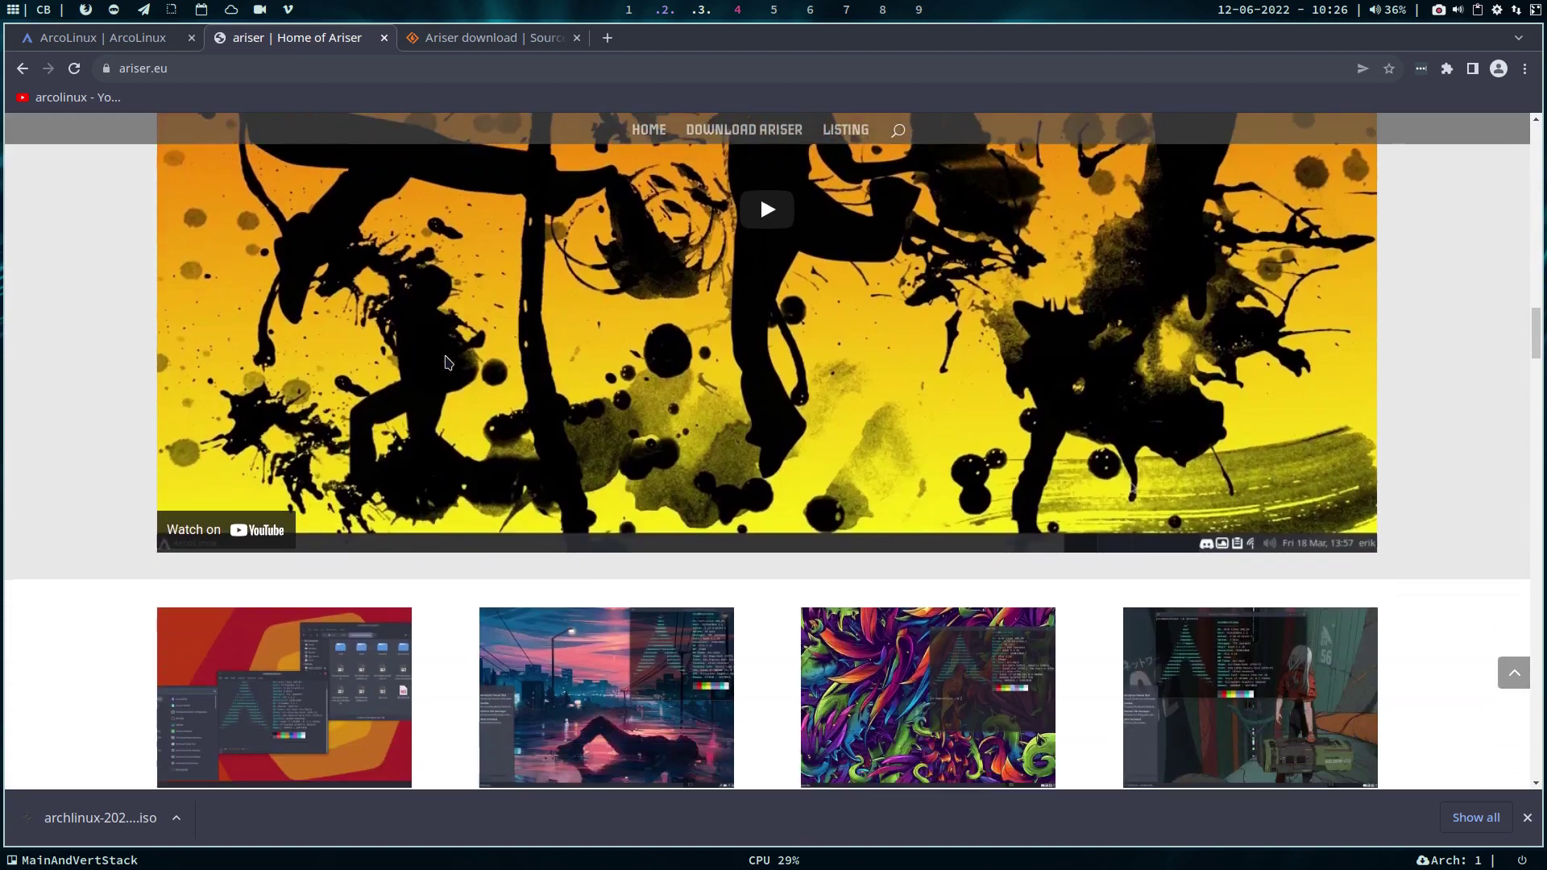
pyautogui.scroll(-2, 446, 363)
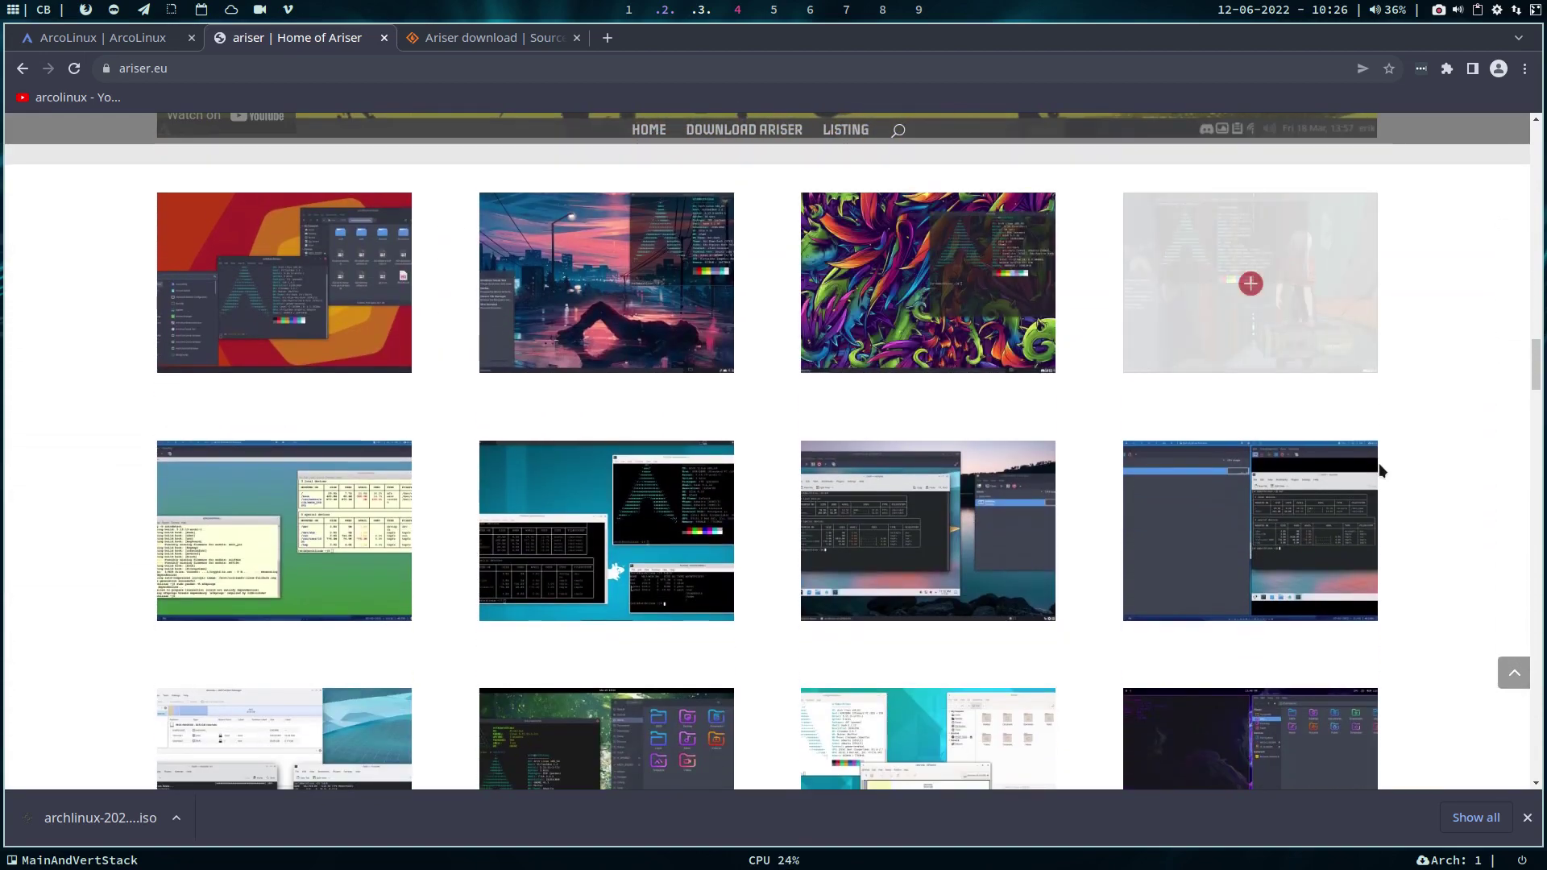
pyautogui.scroll(-3, 621, 536)
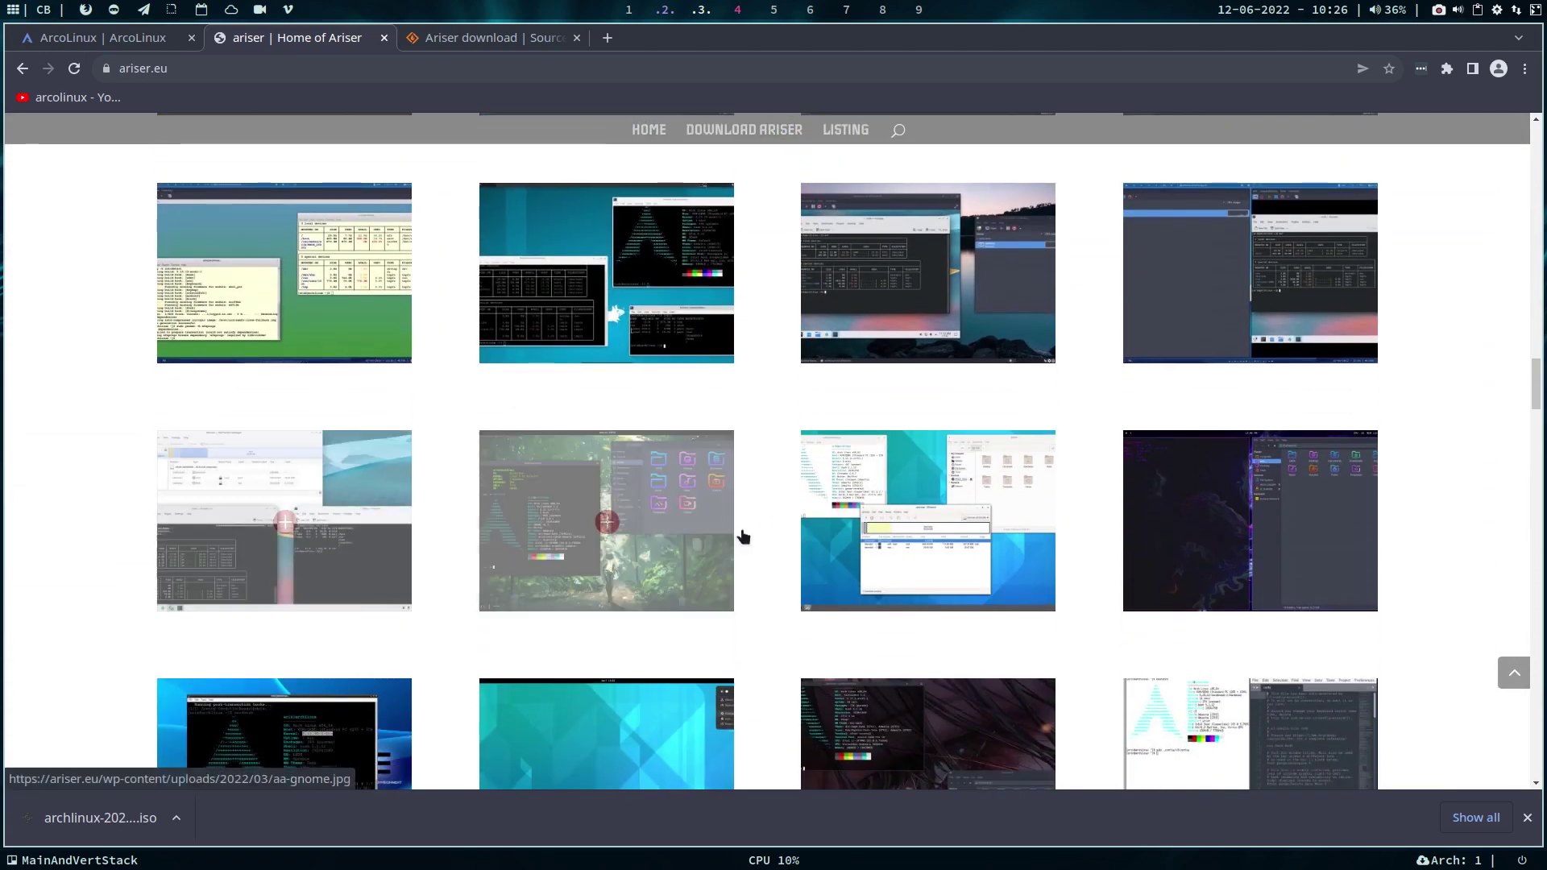
pyautogui.scroll(-7, 1169, 540)
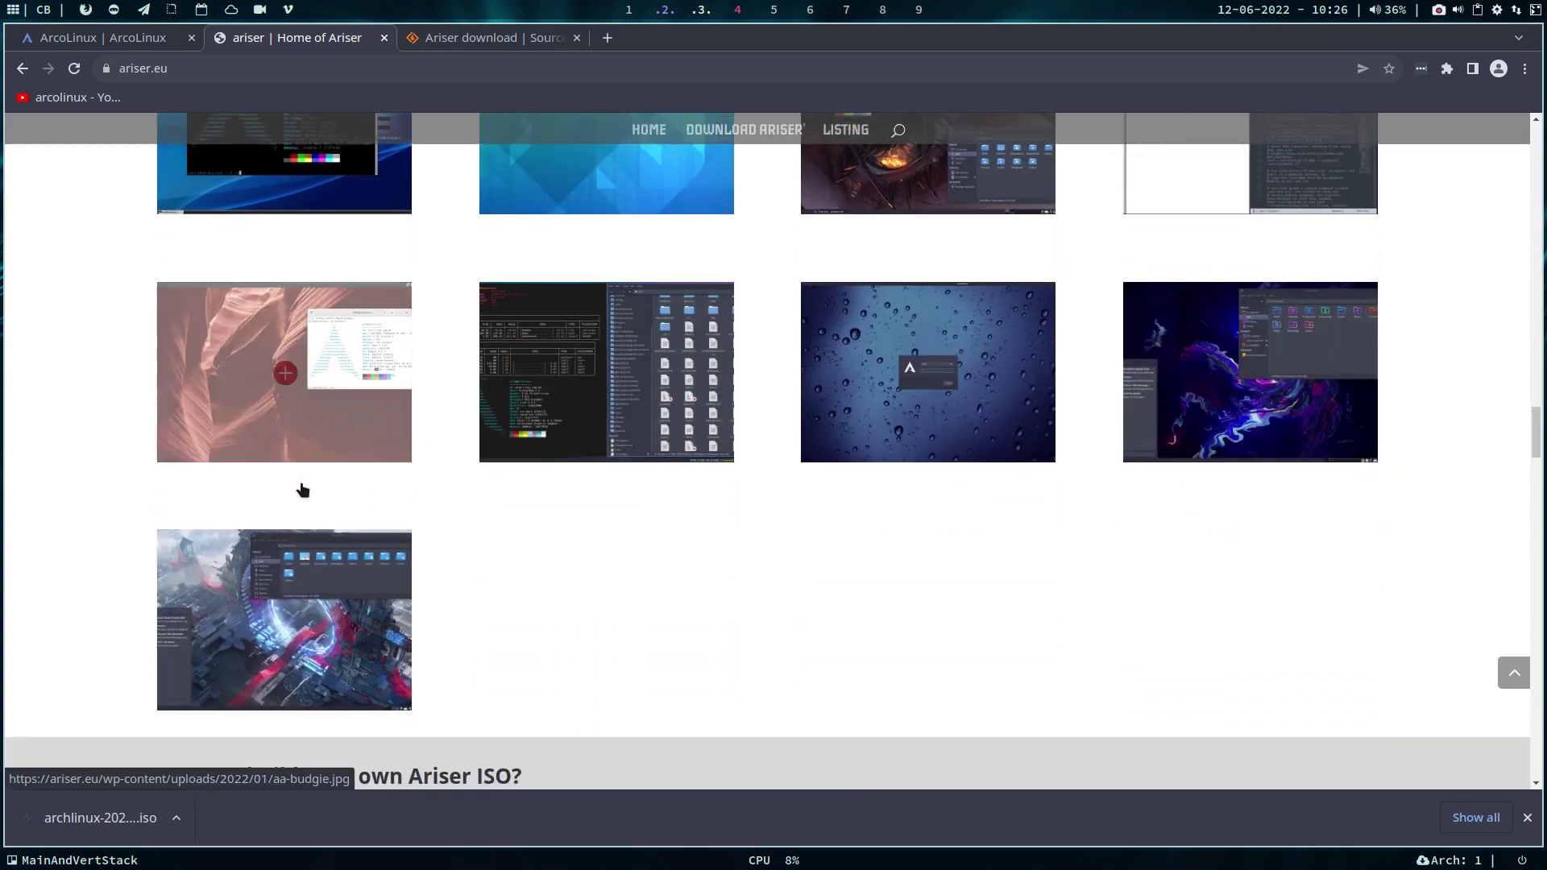
pyautogui.scroll(-6, 757, 464)
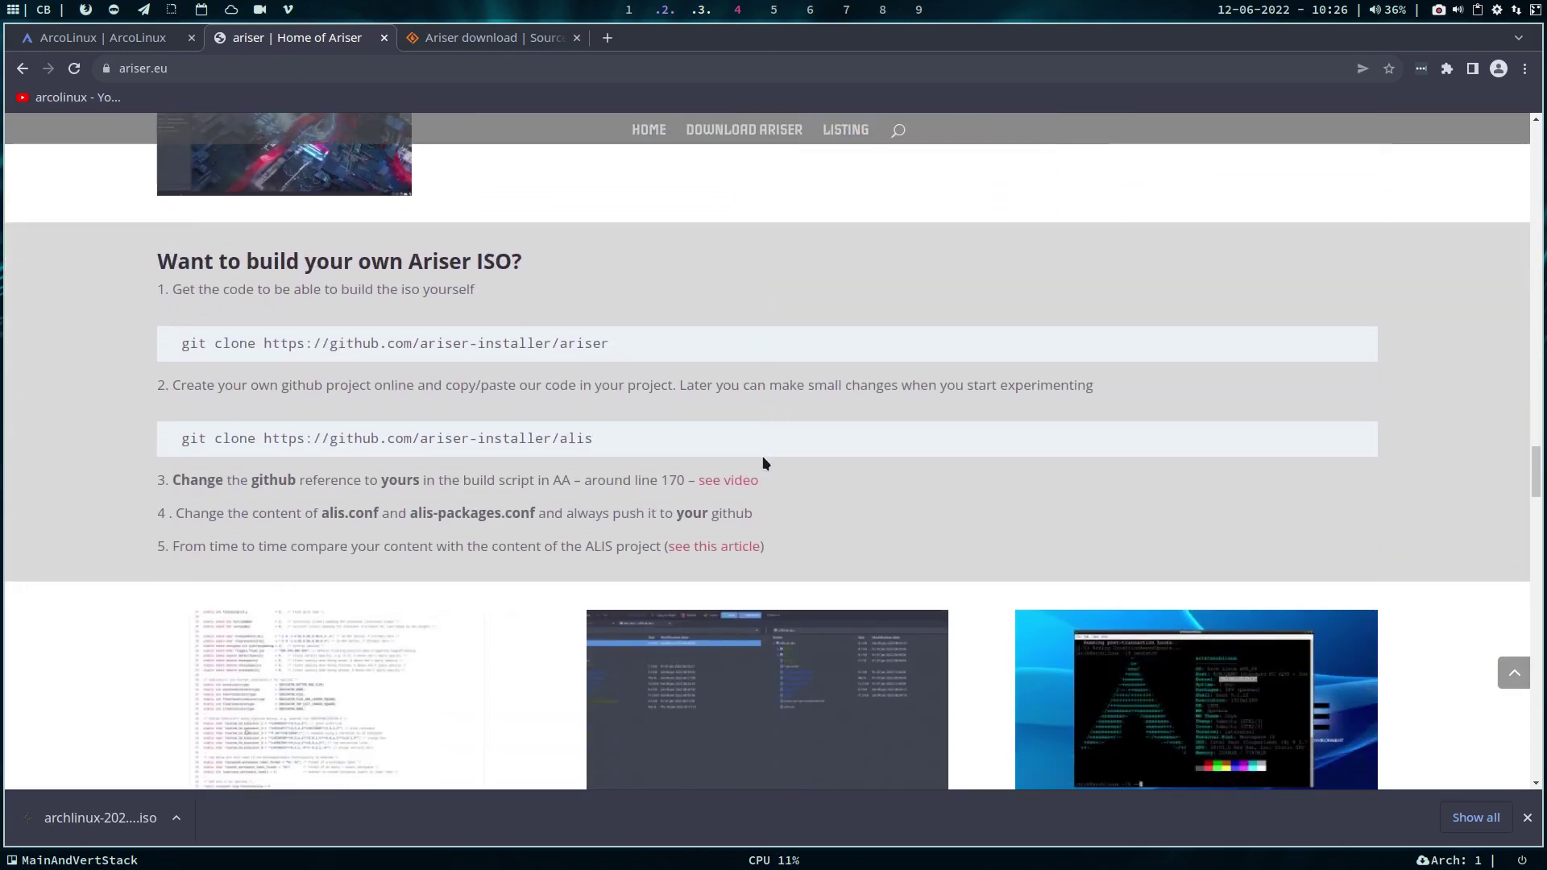
pyautogui.scroll(-4, 762, 457)
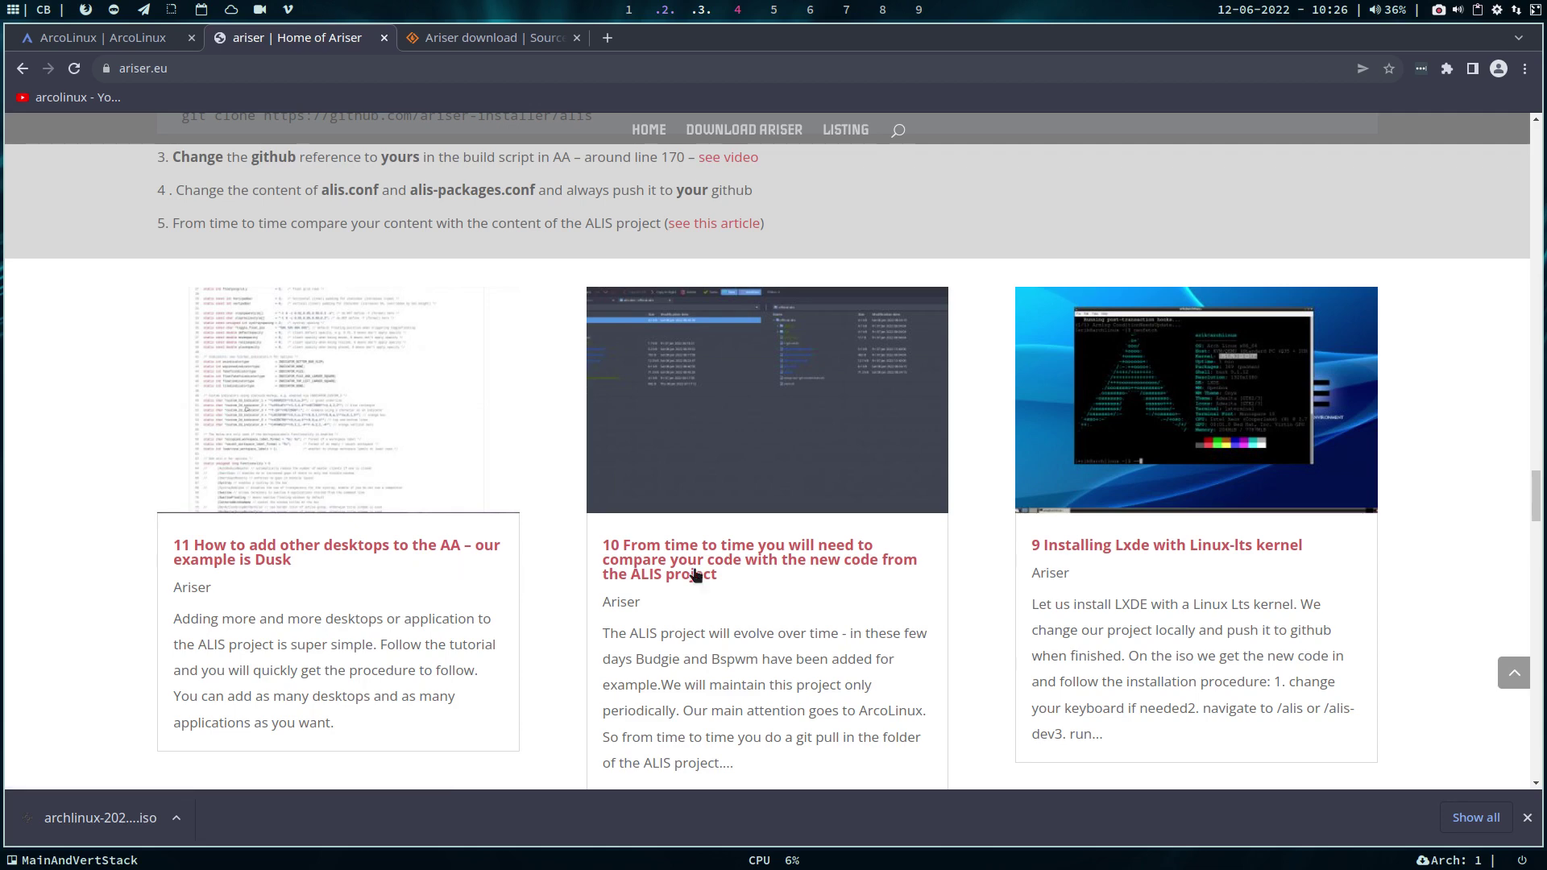
pyautogui.scroll(-6, 1126, 554)
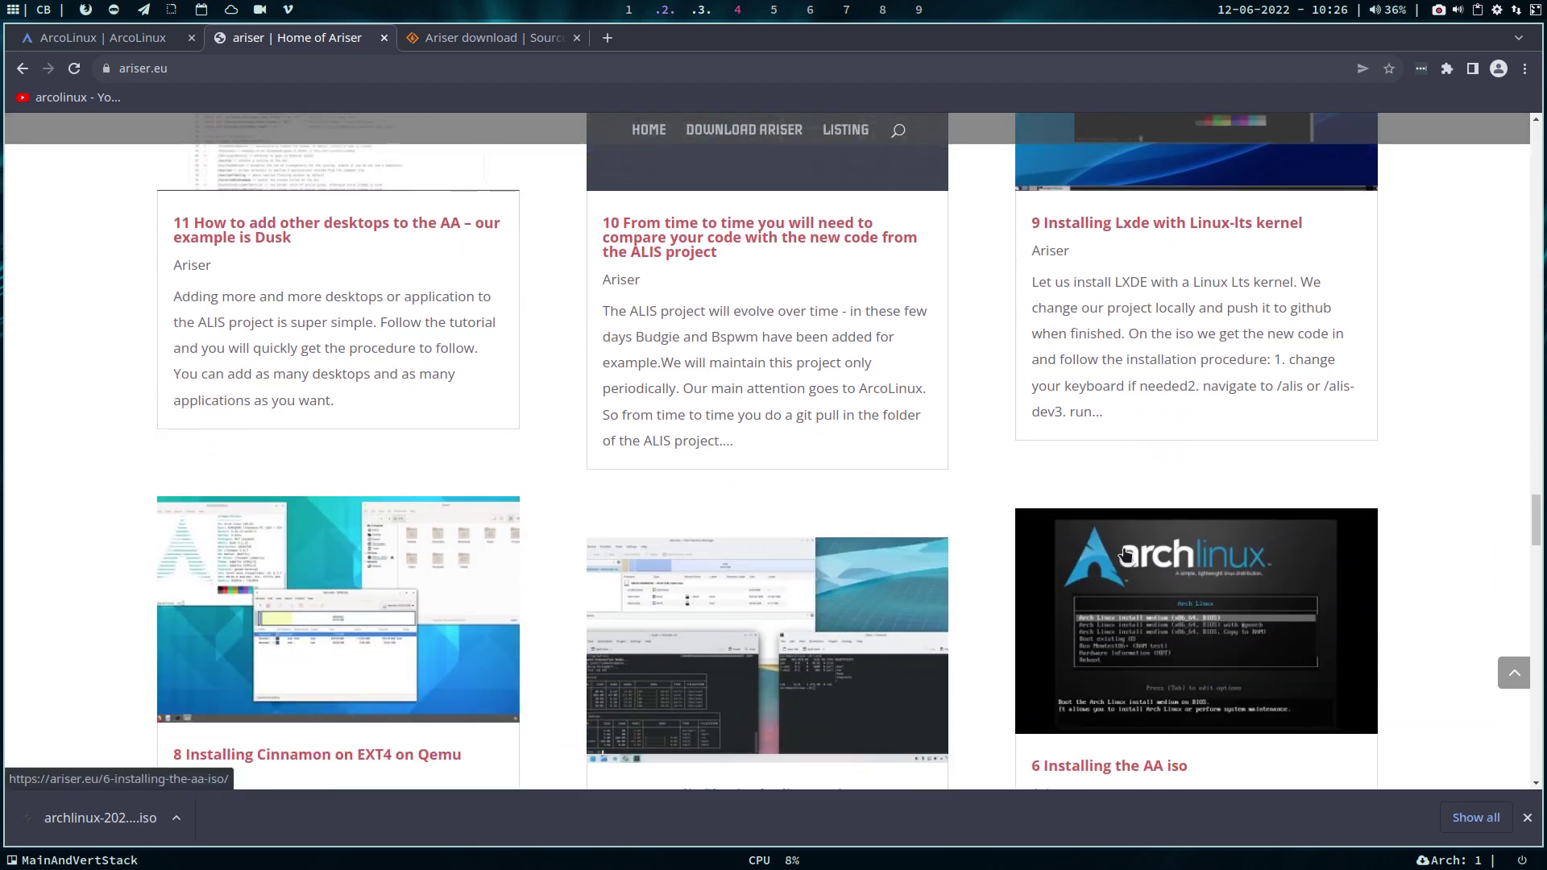
pyautogui.scroll(-4, 1126, 554)
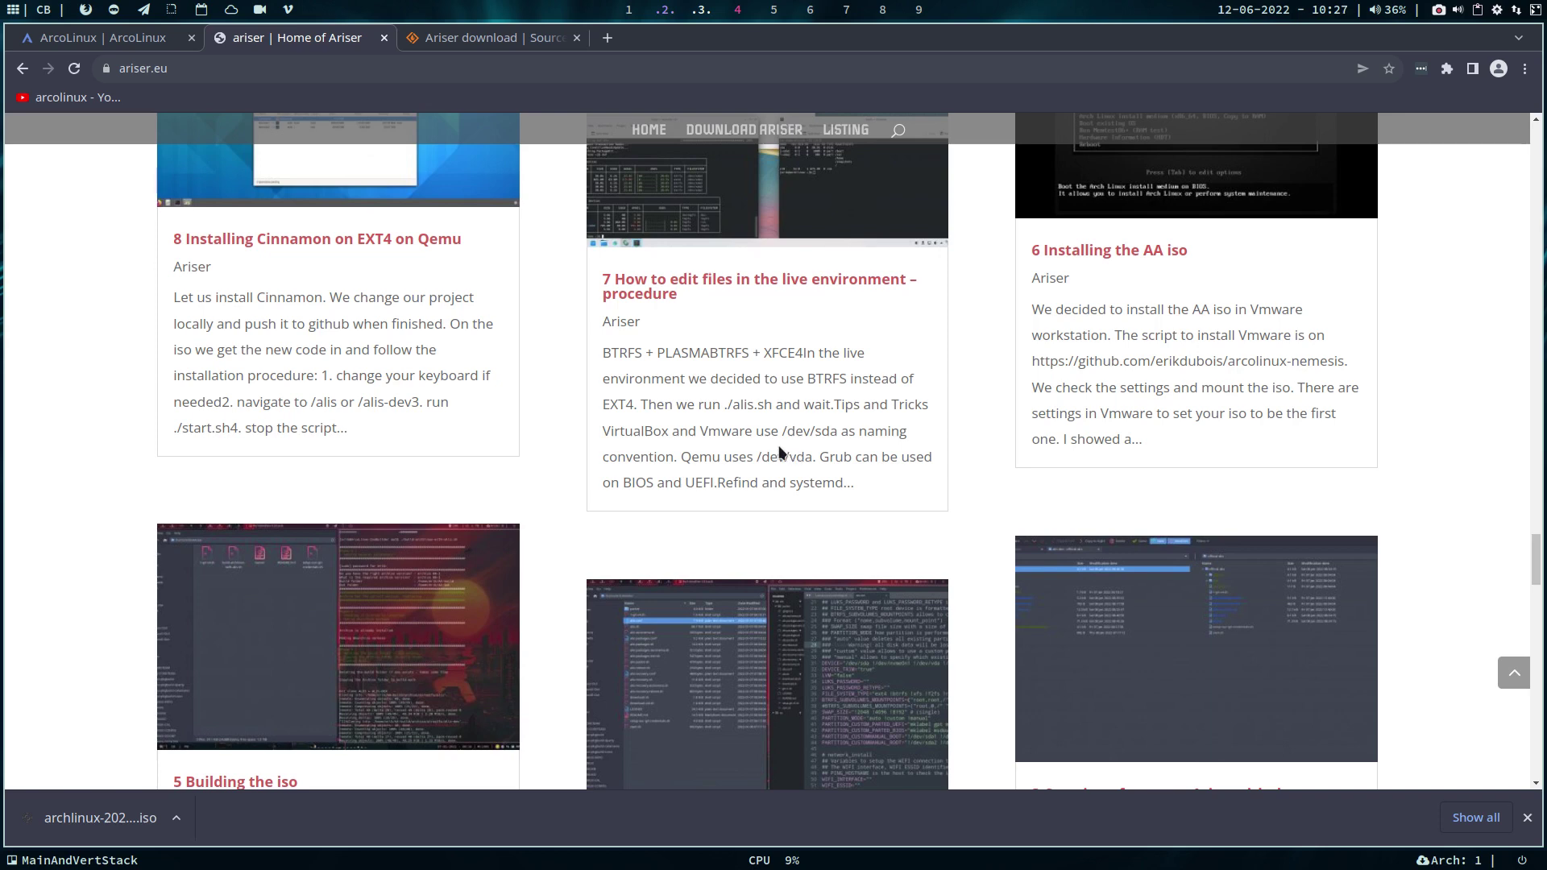
# - Open the Ariser download page and look through its download link, desktop screenshots and closing note on the project name
pyautogui.click(761, 130)
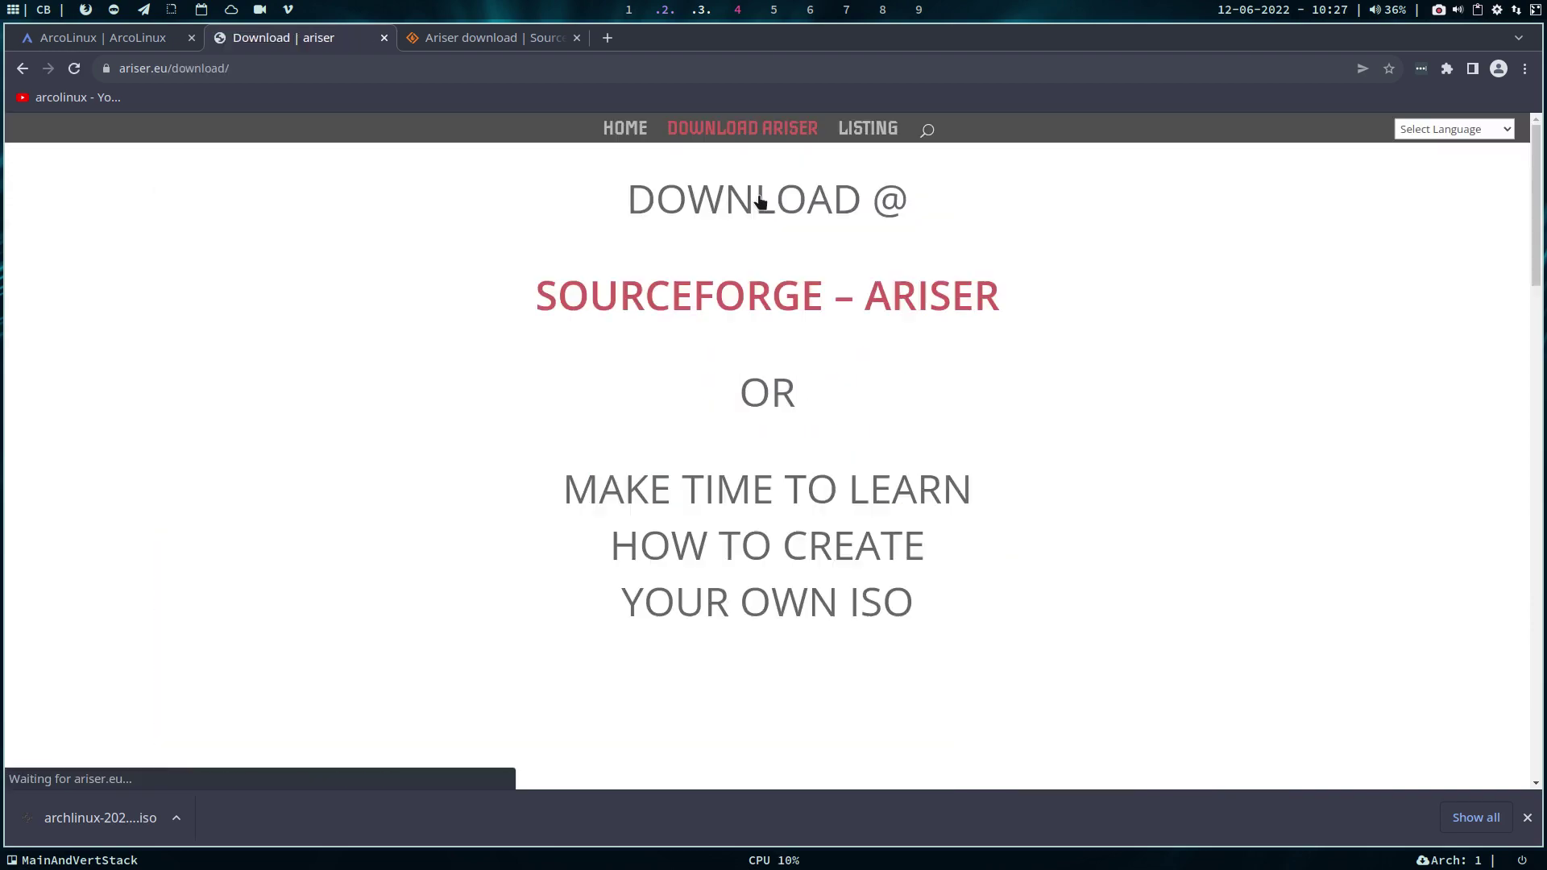
pyautogui.scroll(-6, 768, 291)
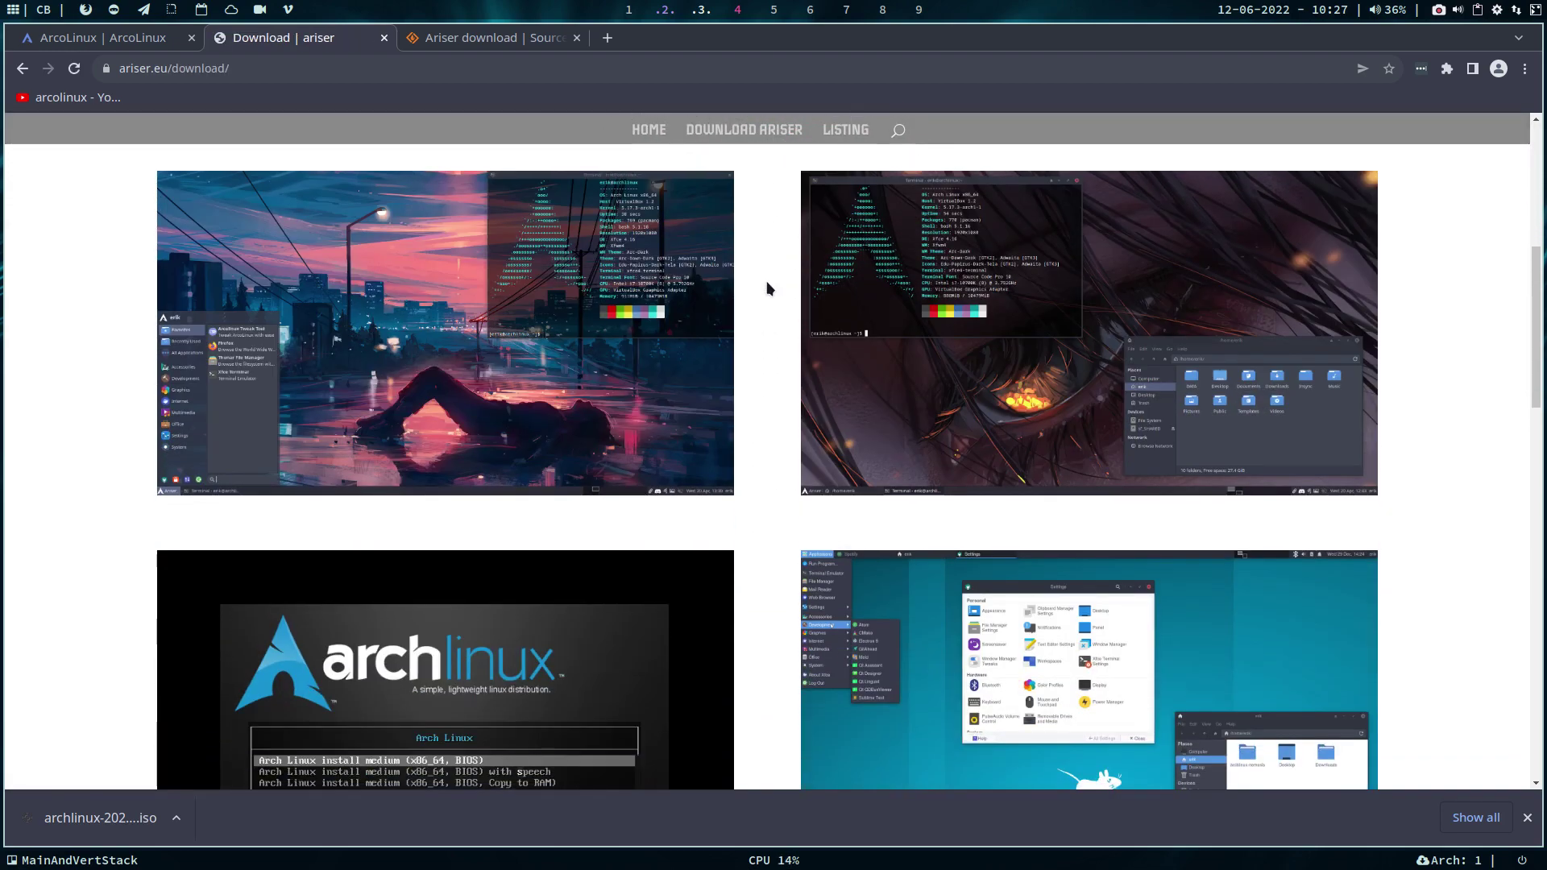
pyautogui.scroll(-10, 768, 288)
pyautogui.scroll(-1, 768, 288)
pyautogui.scroll(-2, 768, 288)
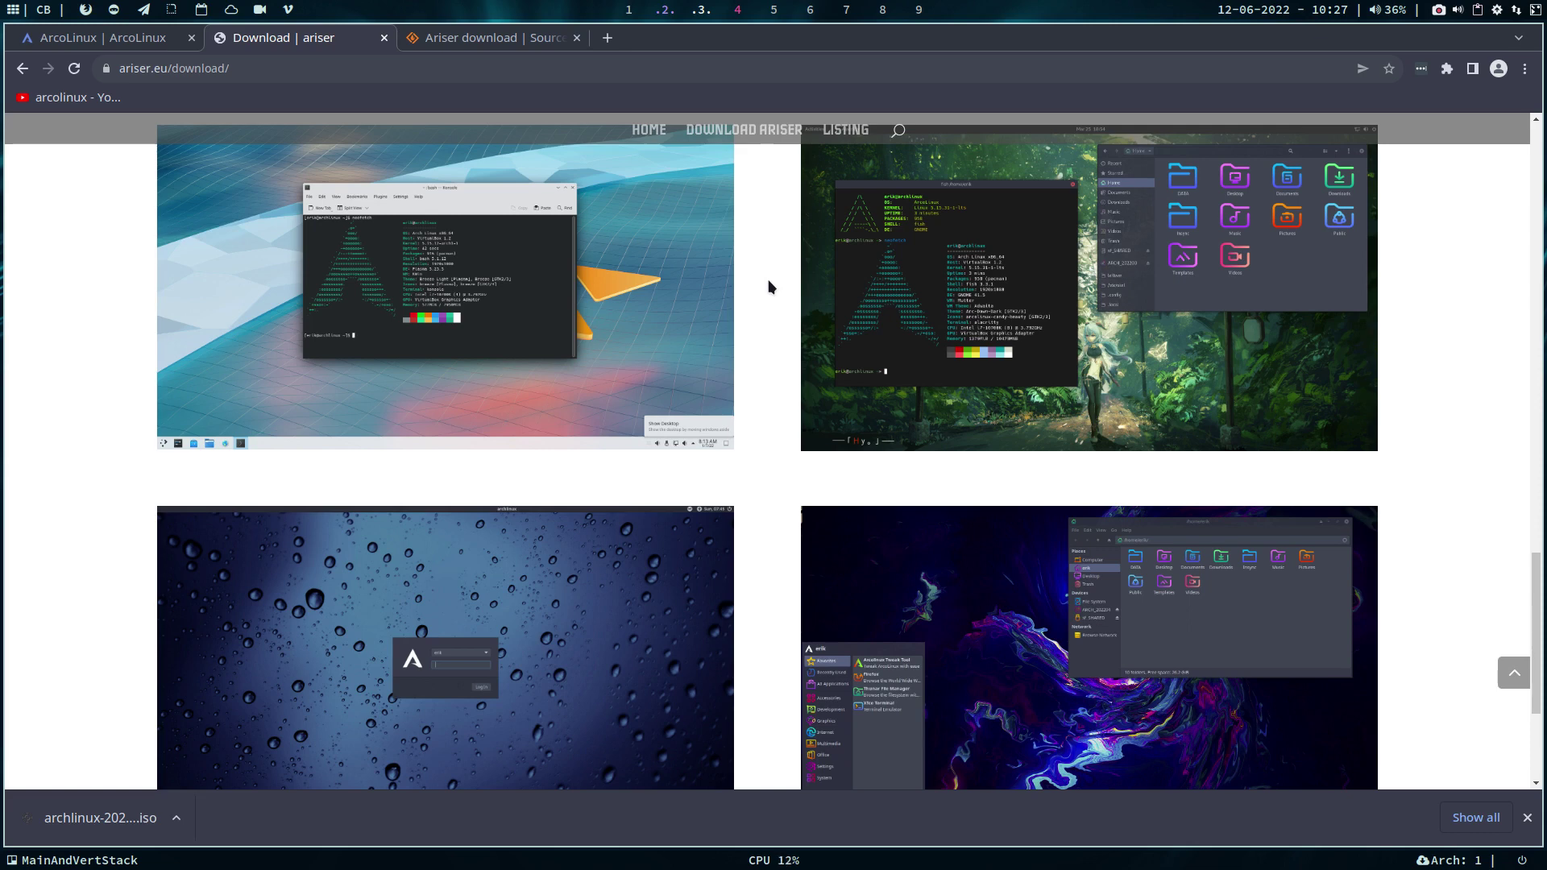
pyautogui.scroll(-4, 770, 287)
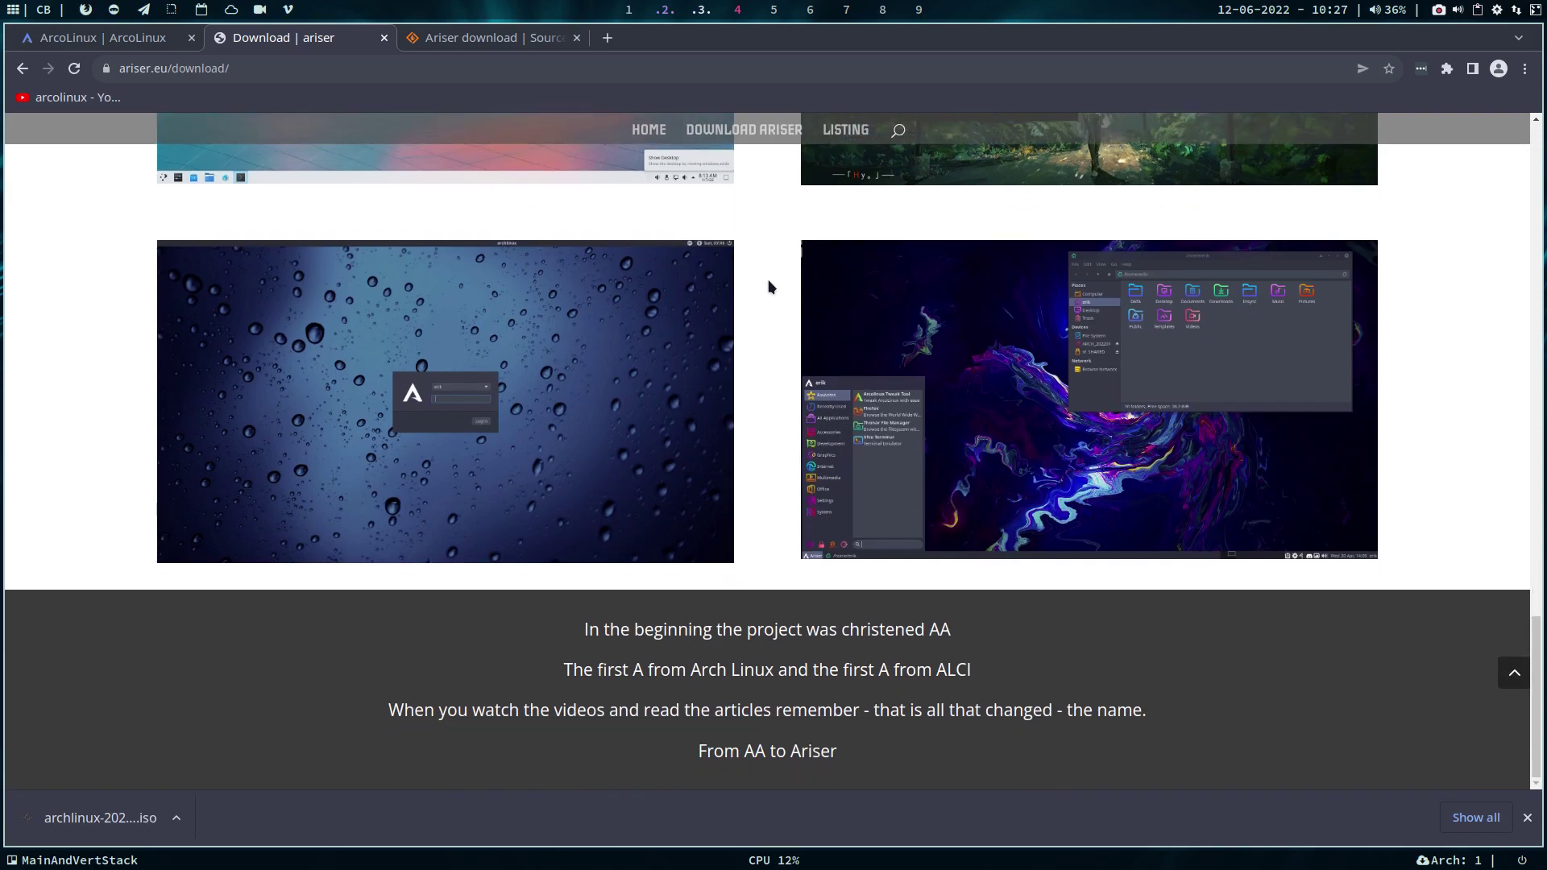
# - Switch from the browser back to the running ARISER Clone virtual machine and show it full screen
pyautogui.scroll(20, 770, 287)
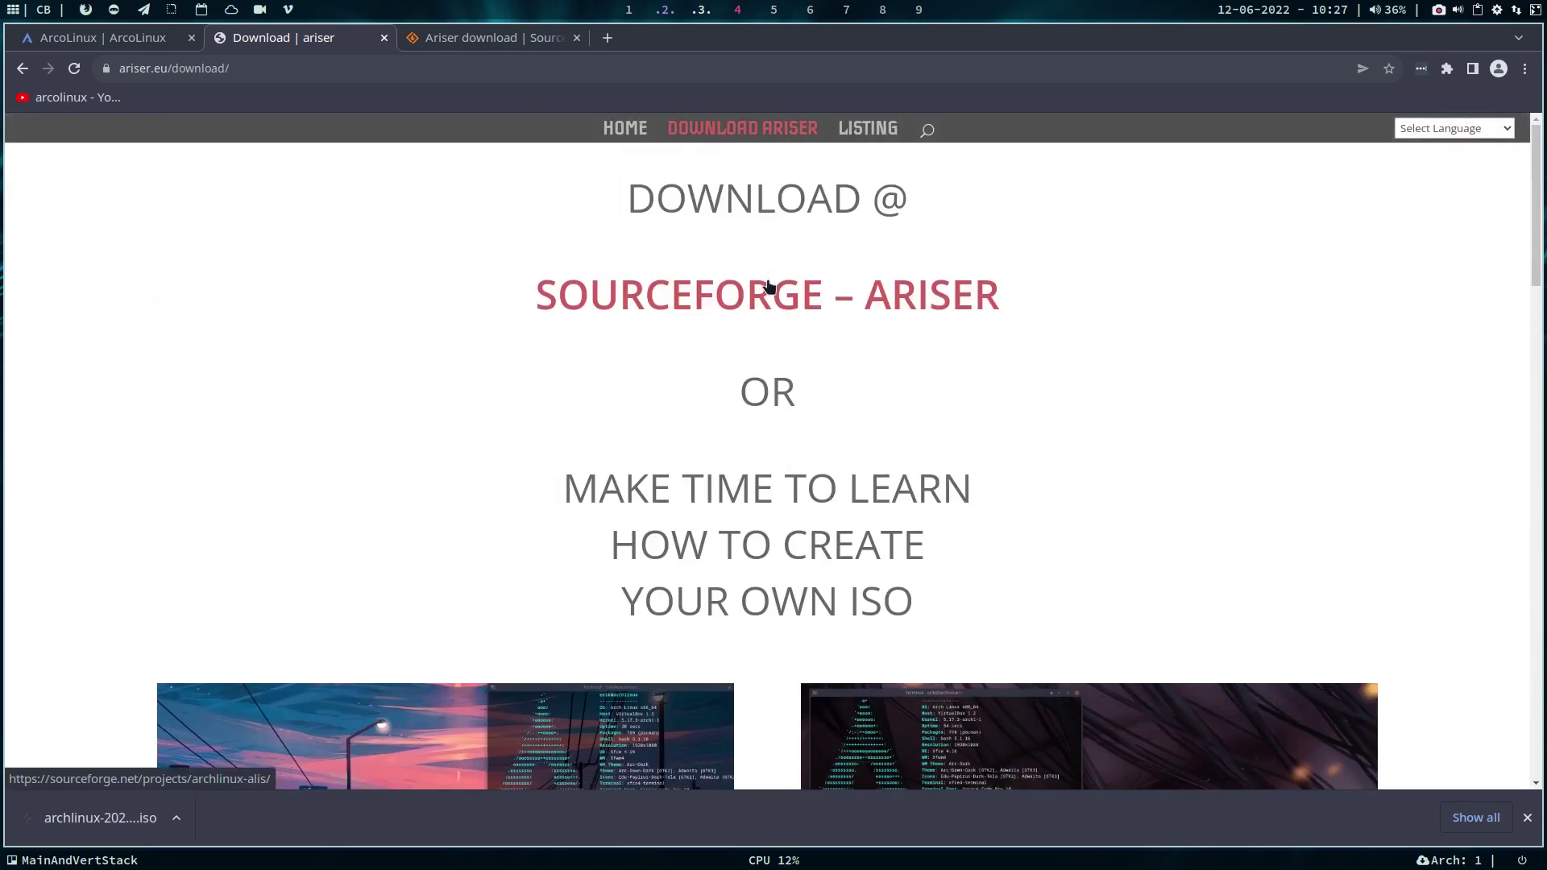
pyautogui.click(697, 10)
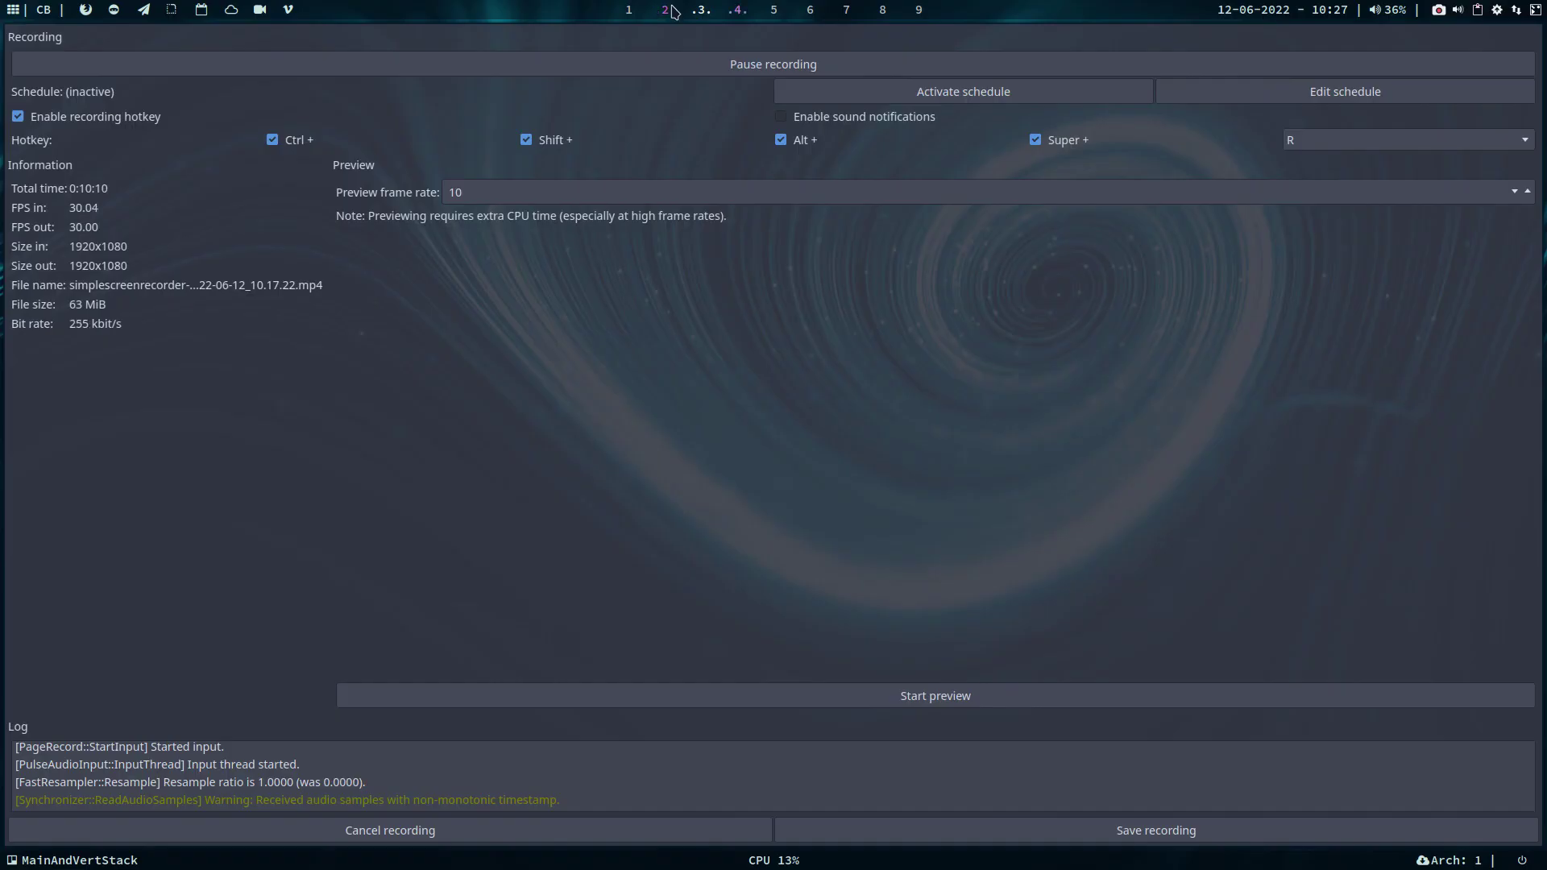
pyautogui.click(734, 10)
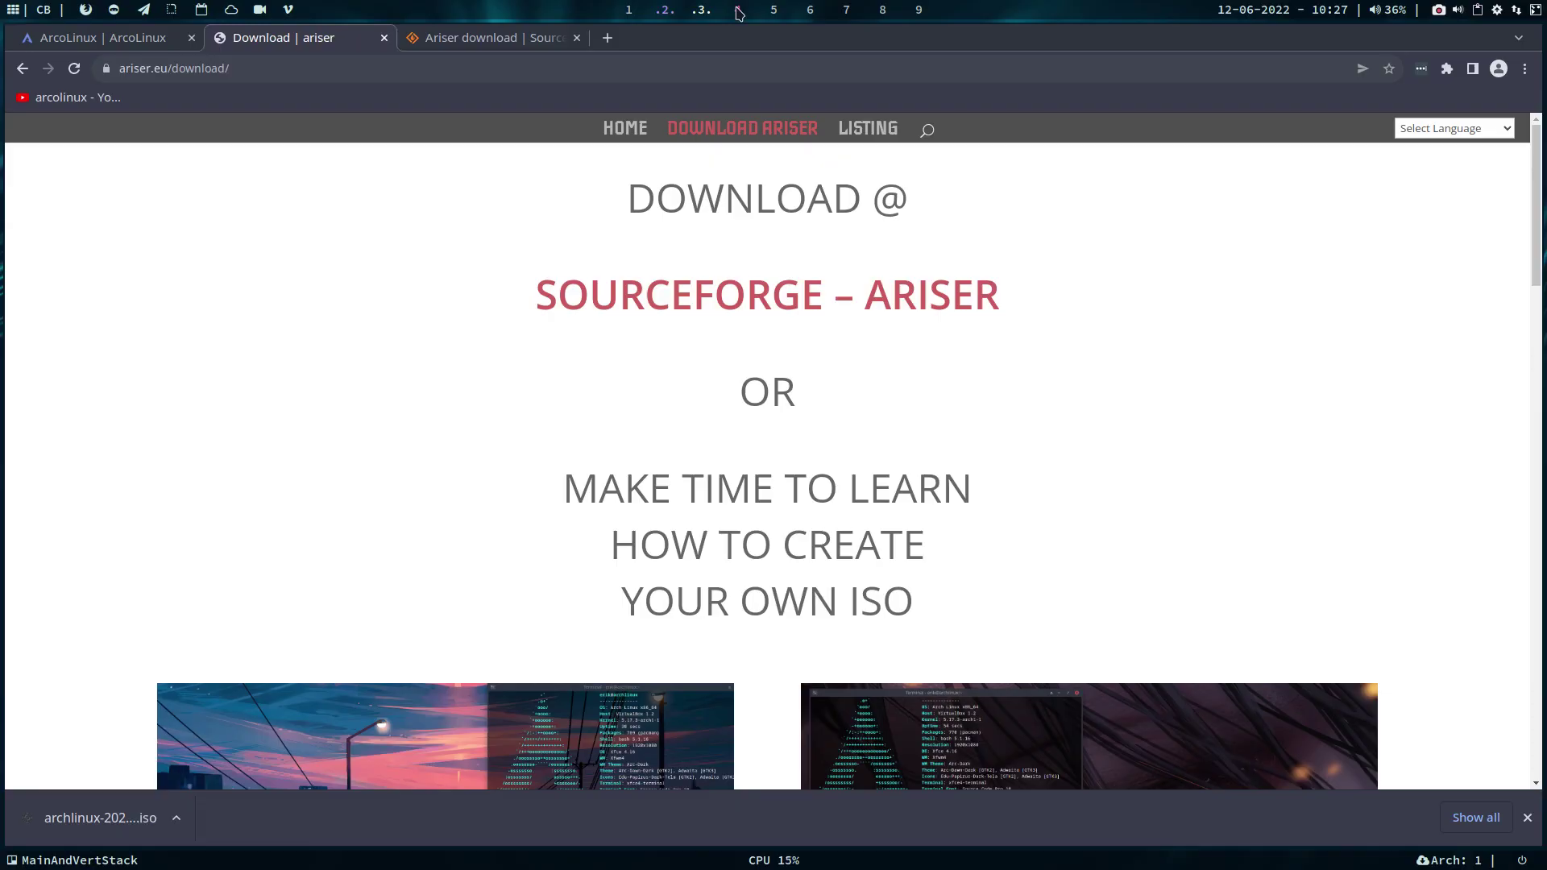
pyautogui.click(630, 11)
pyautogui.click(667, 11)
pyautogui.click(701, 11)
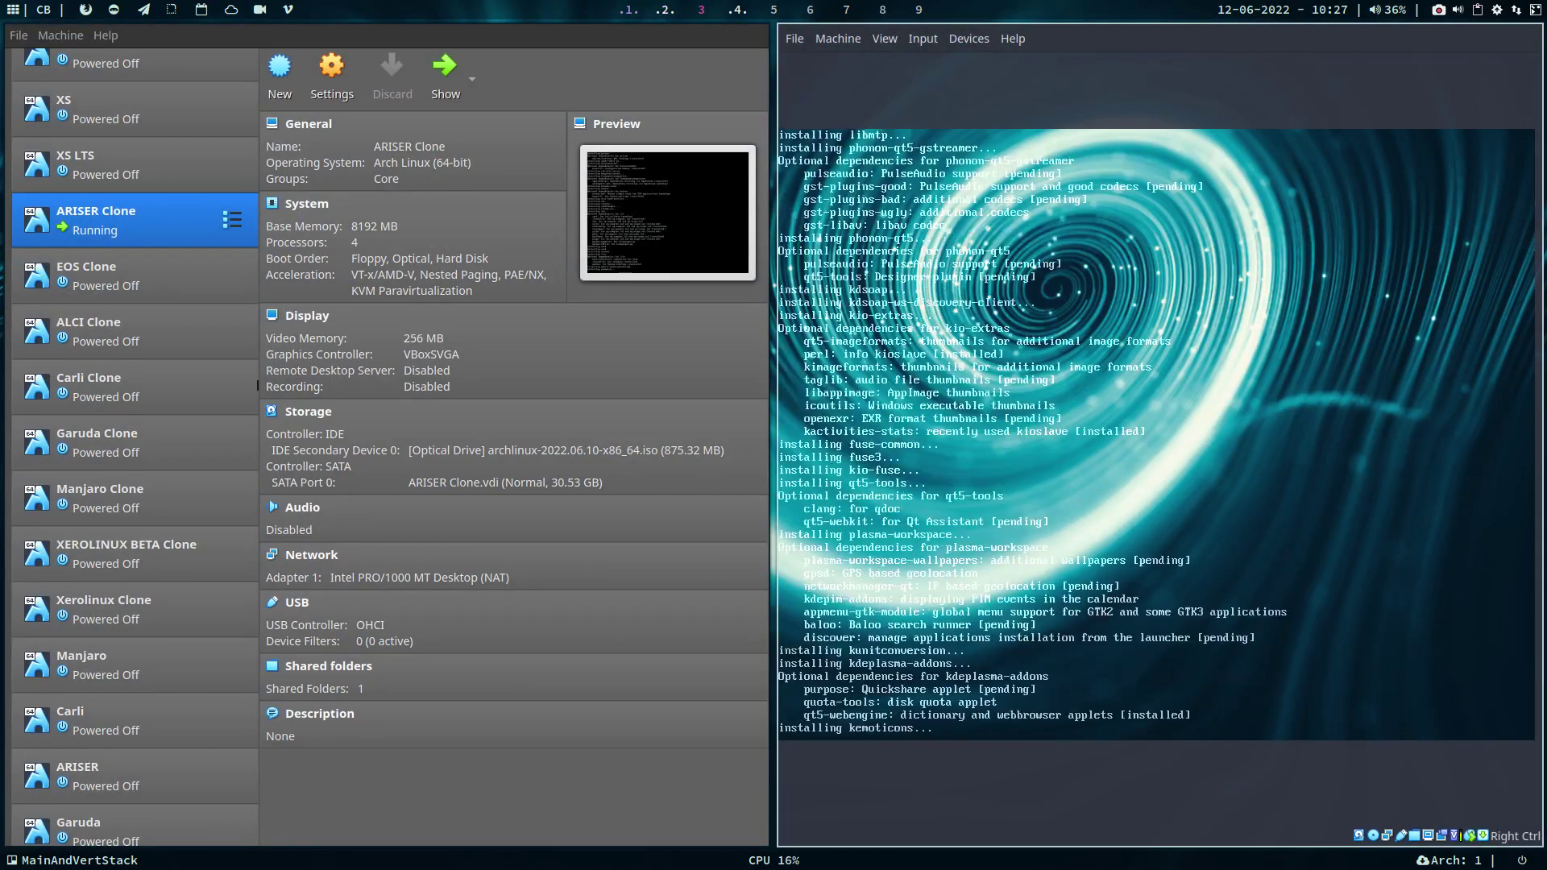
pyautogui.hotkey('ctrl', 'f')
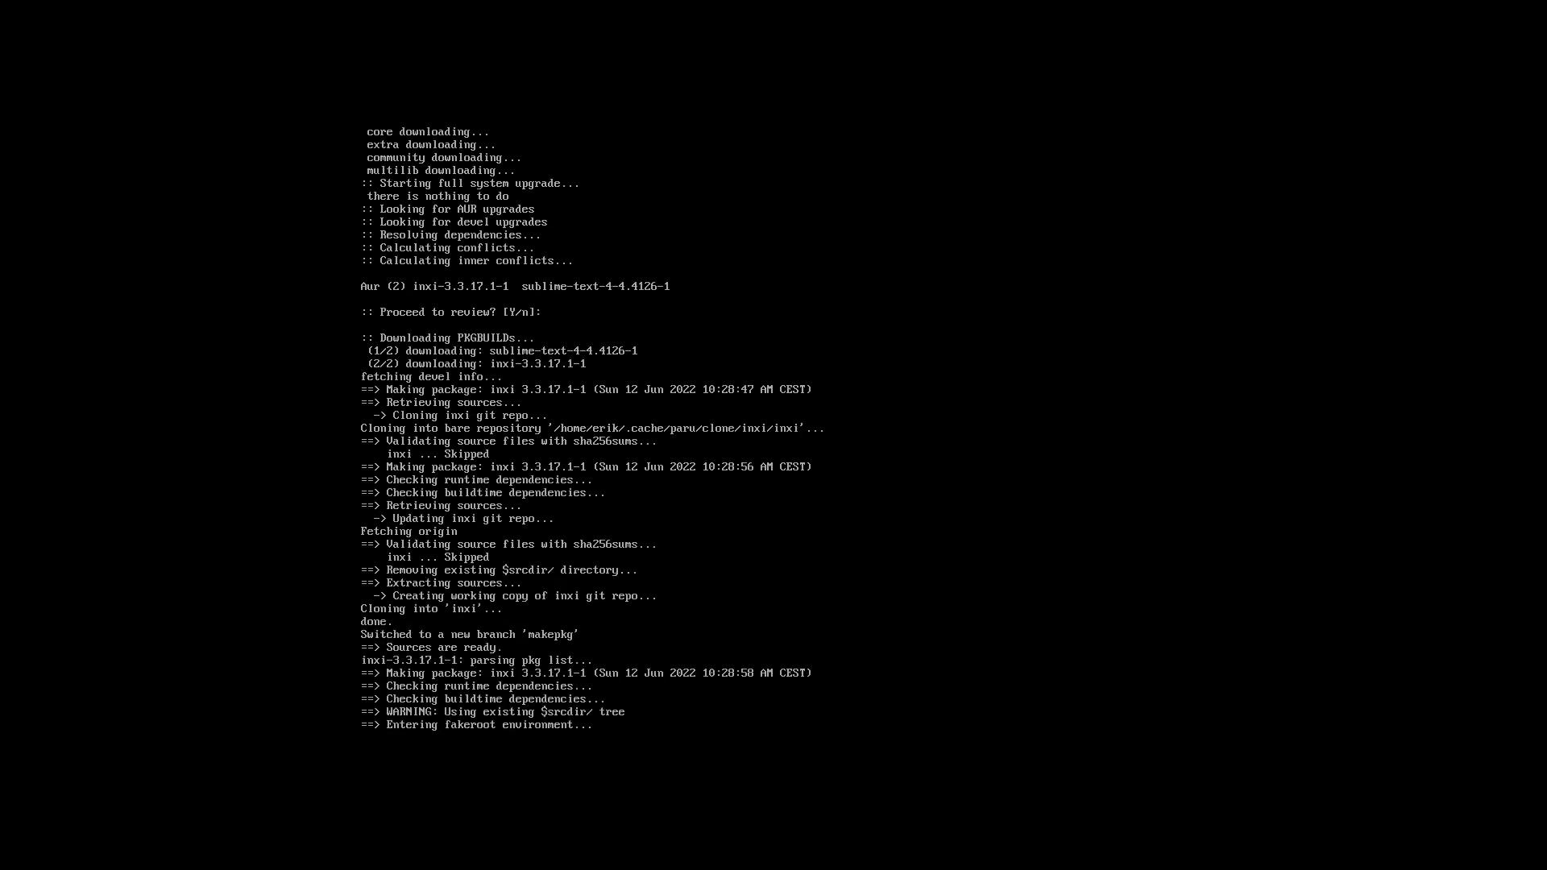
# - Reboot the virtual machine at the end of the installation and choose Boot existing OS in the Arch Linux boot menu
pyautogui.press('Return')
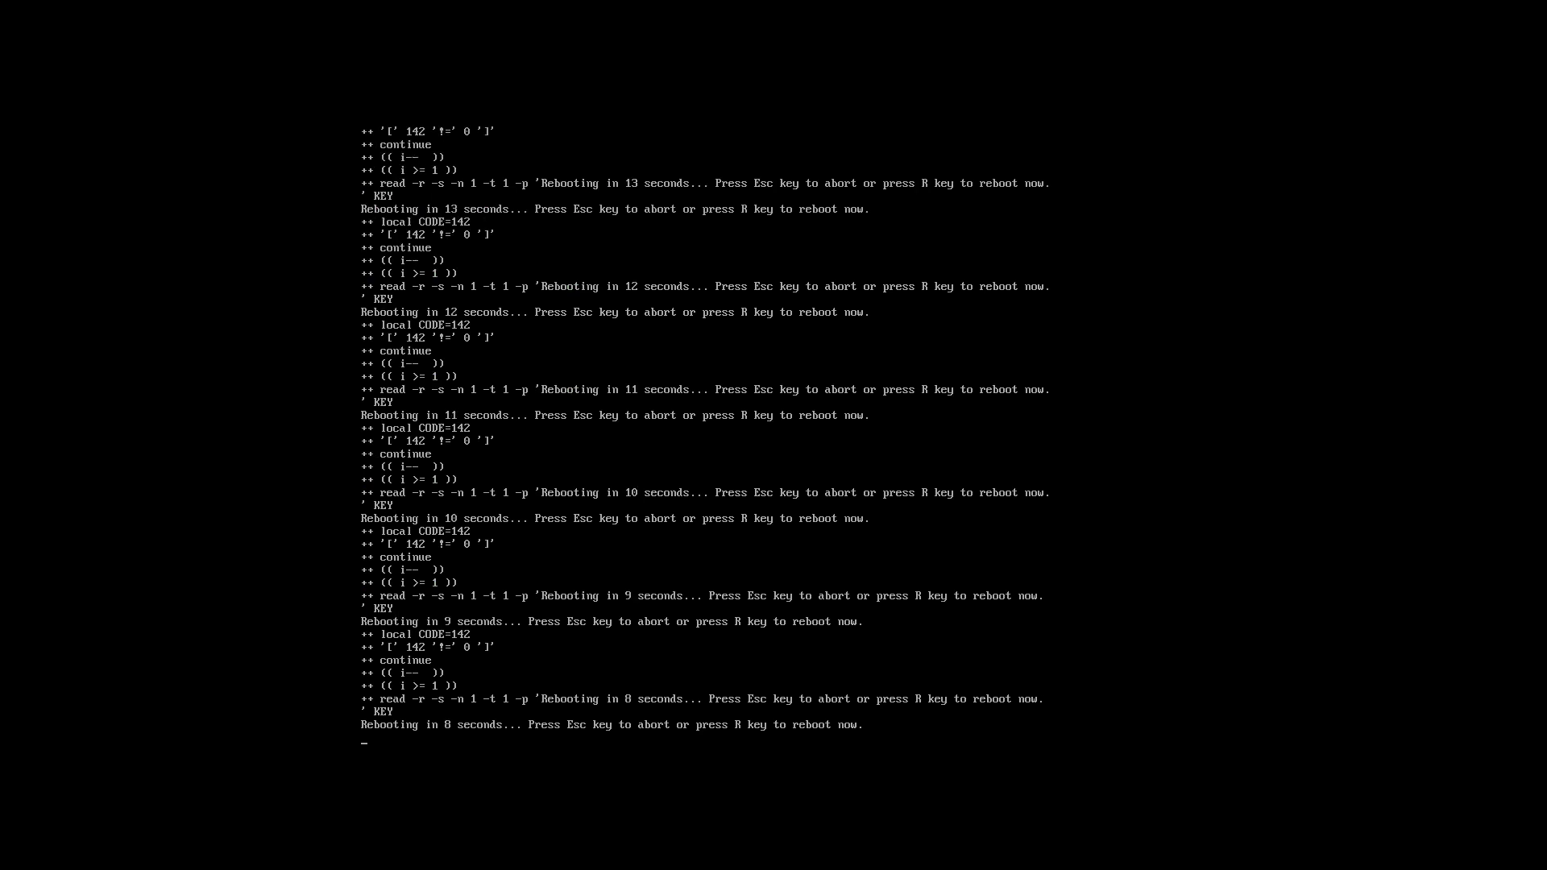
pyautogui.press('r')
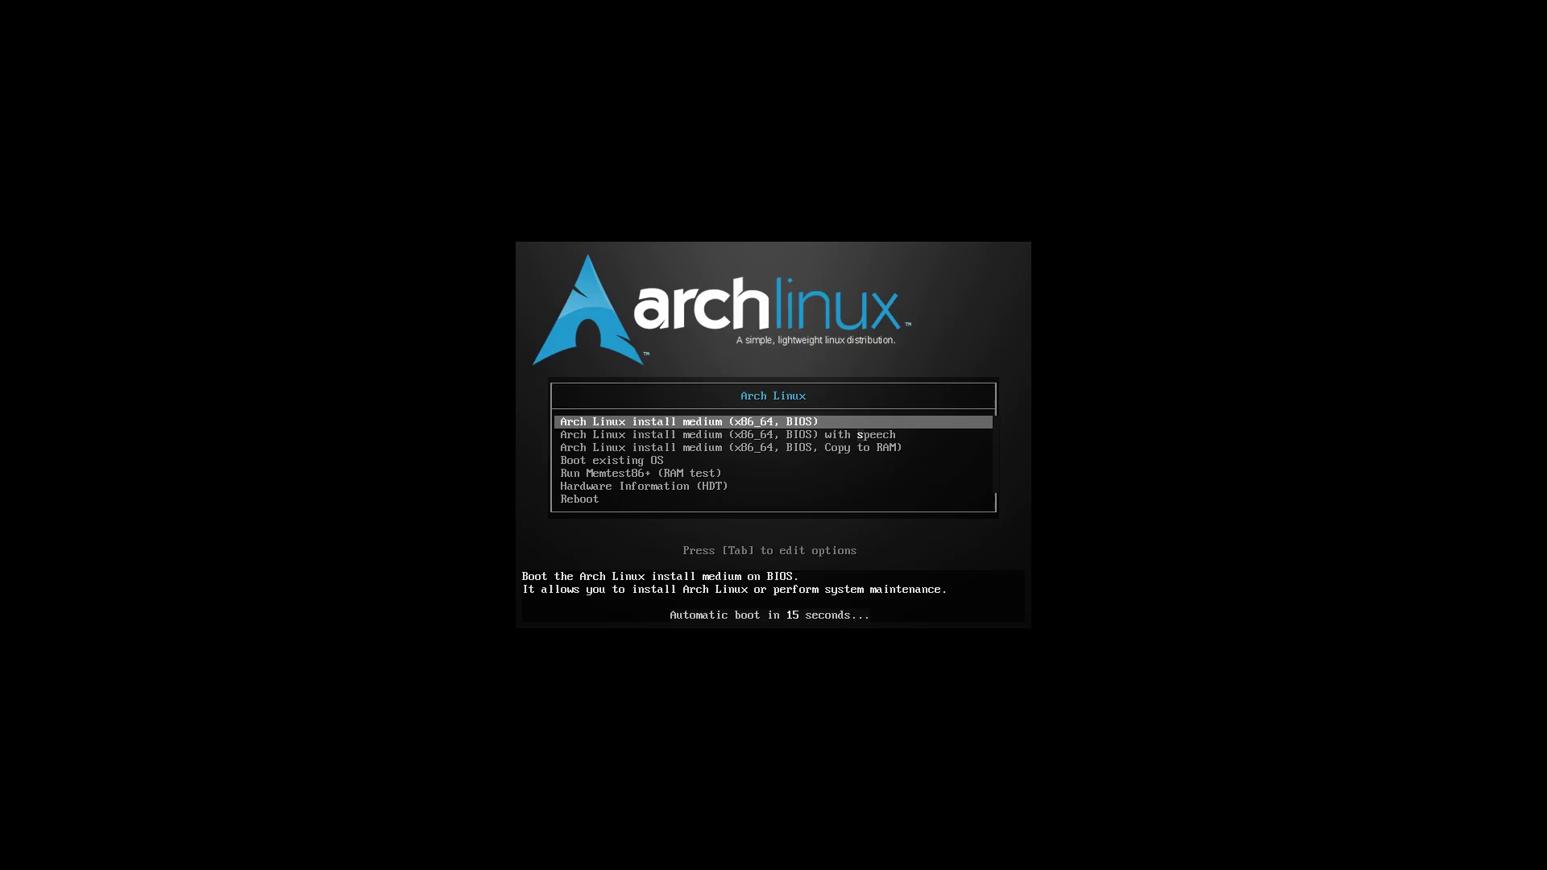
pyautogui.press('Down')
pyautogui.press('Down')
pyautogui.press('Down')
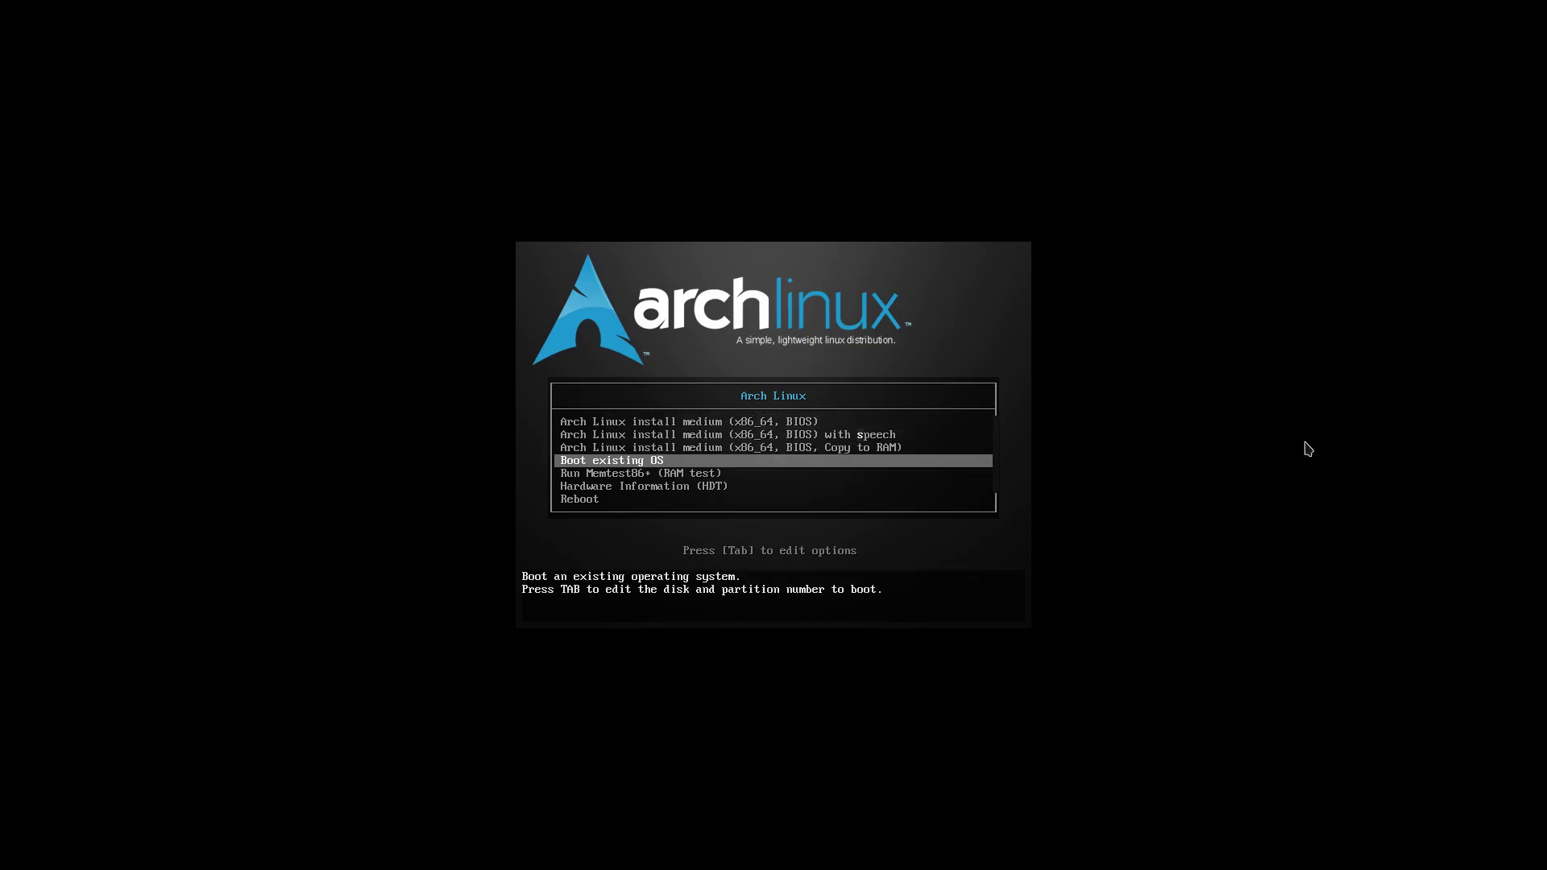
pyautogui.press('Return')
pyautogui.press('Return')
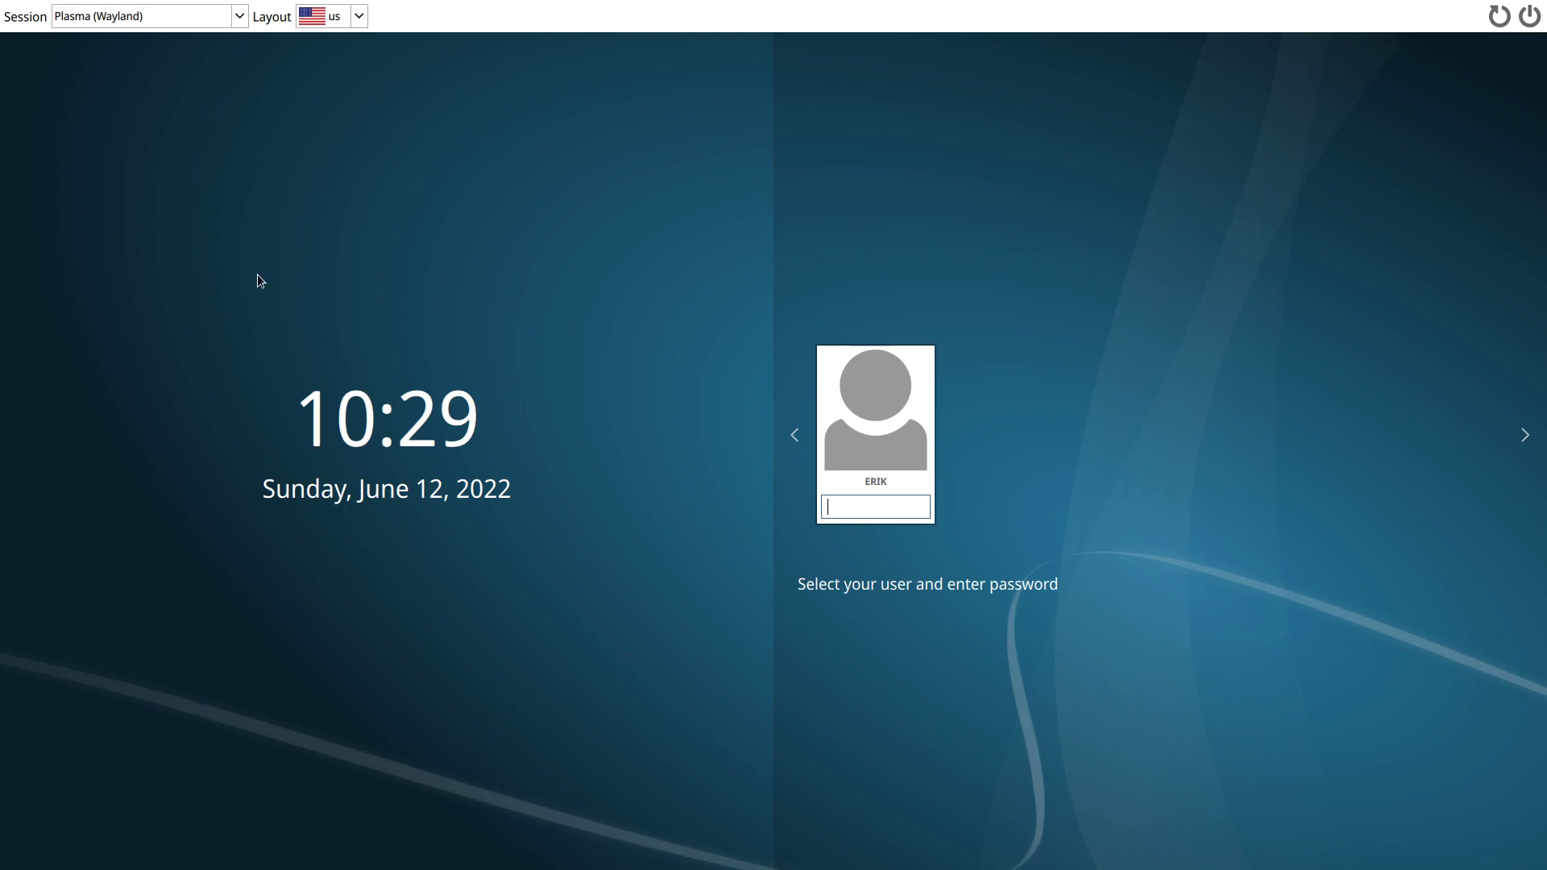
# - Set the login session to Plasma (X11) and log in by entering the account password
pyautogui.click(226, 16)
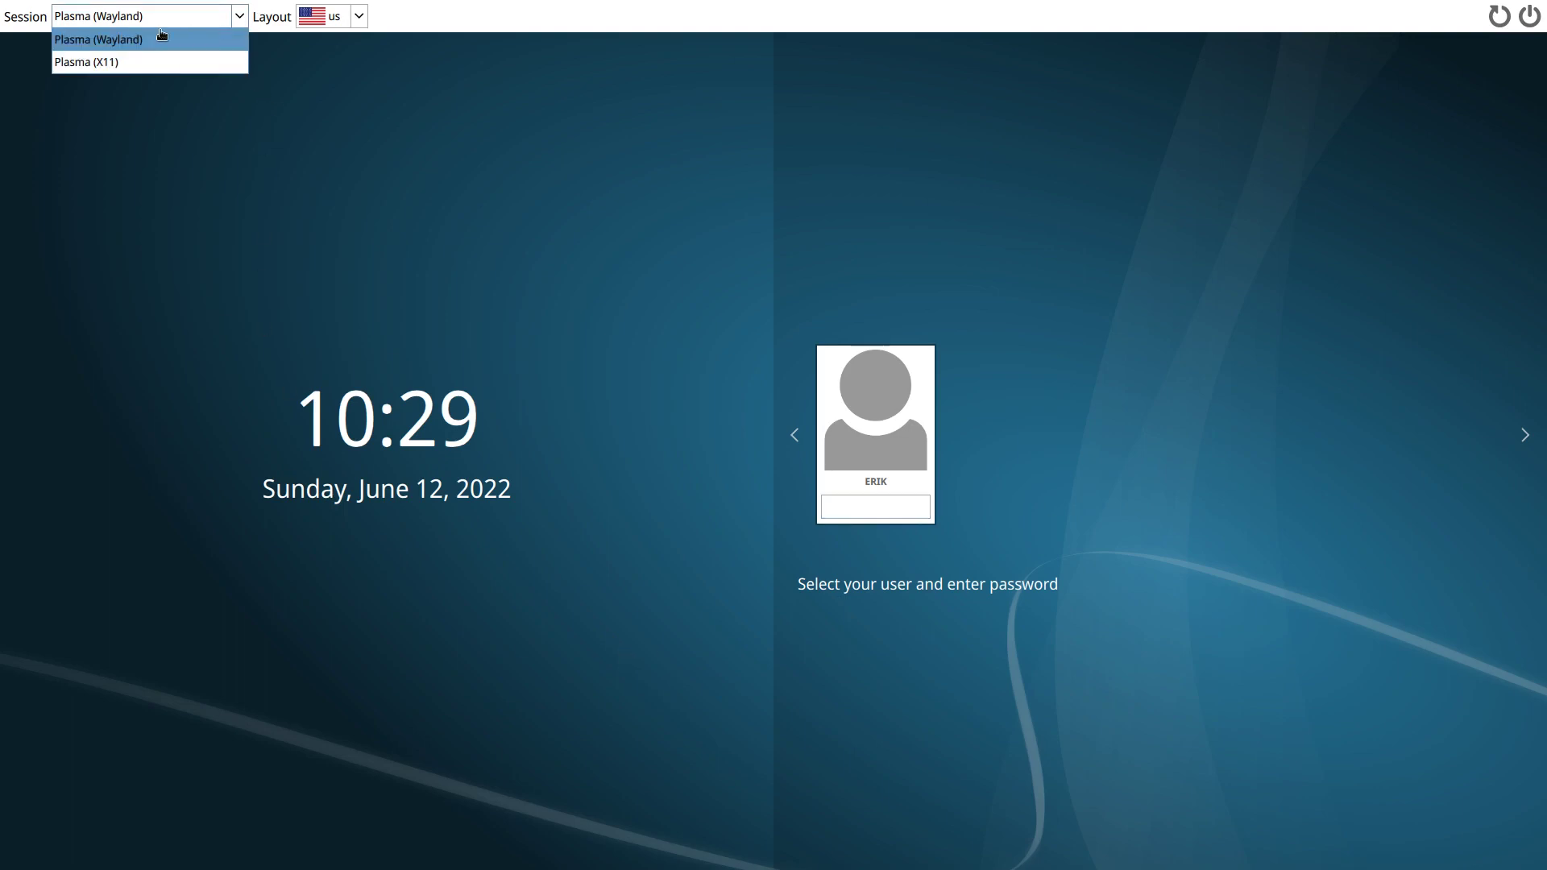
pyautogui.click(125, 61)
pyautogui.click(851, 504)
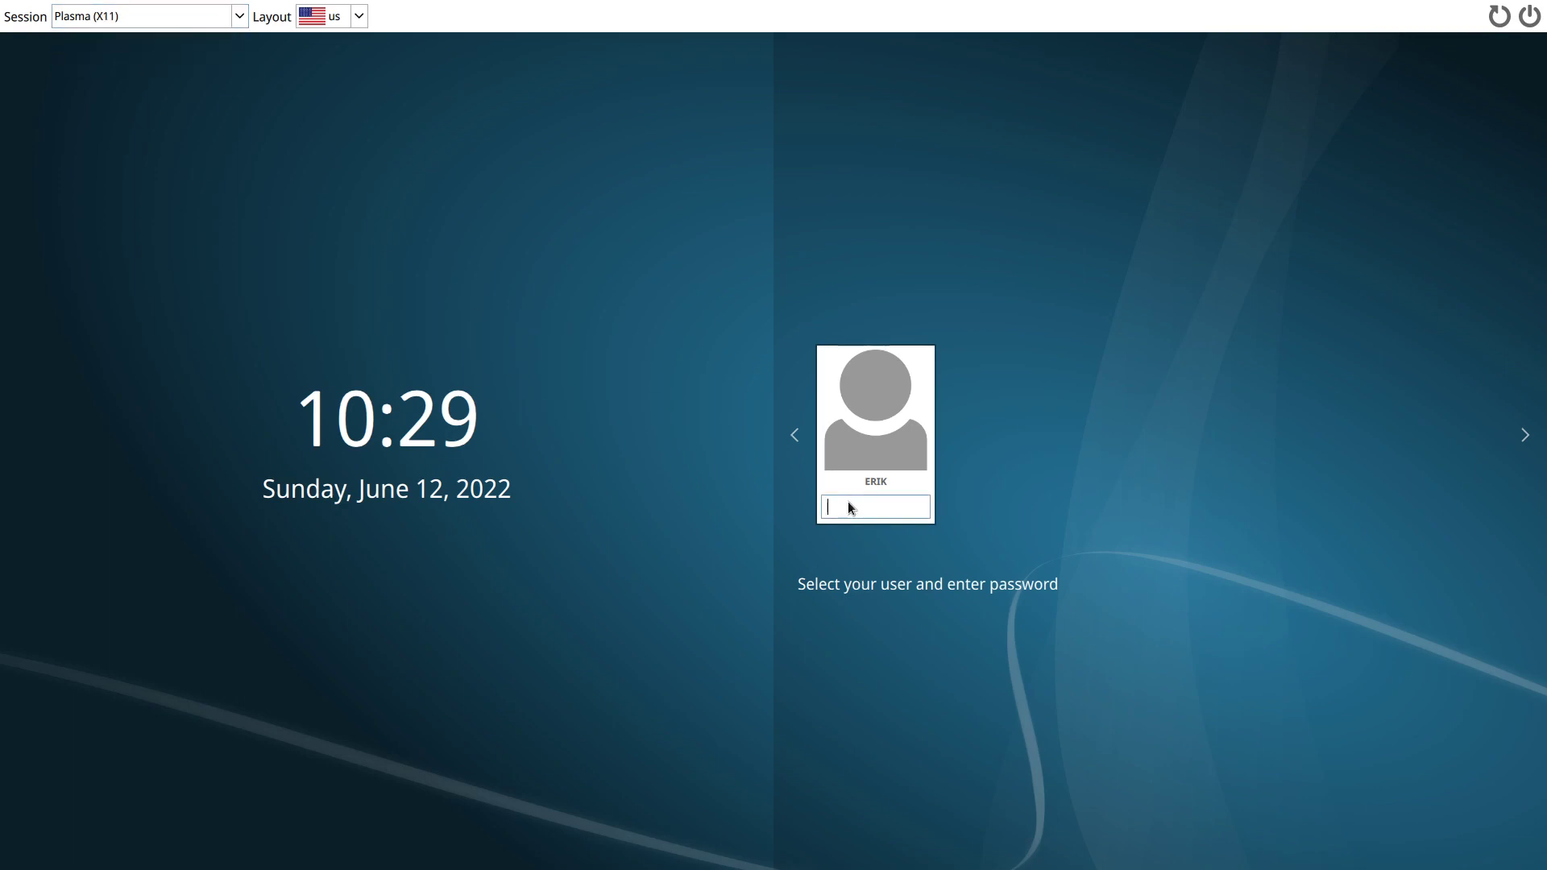
pyautogui.write('****')
pyautogui.press('Return')
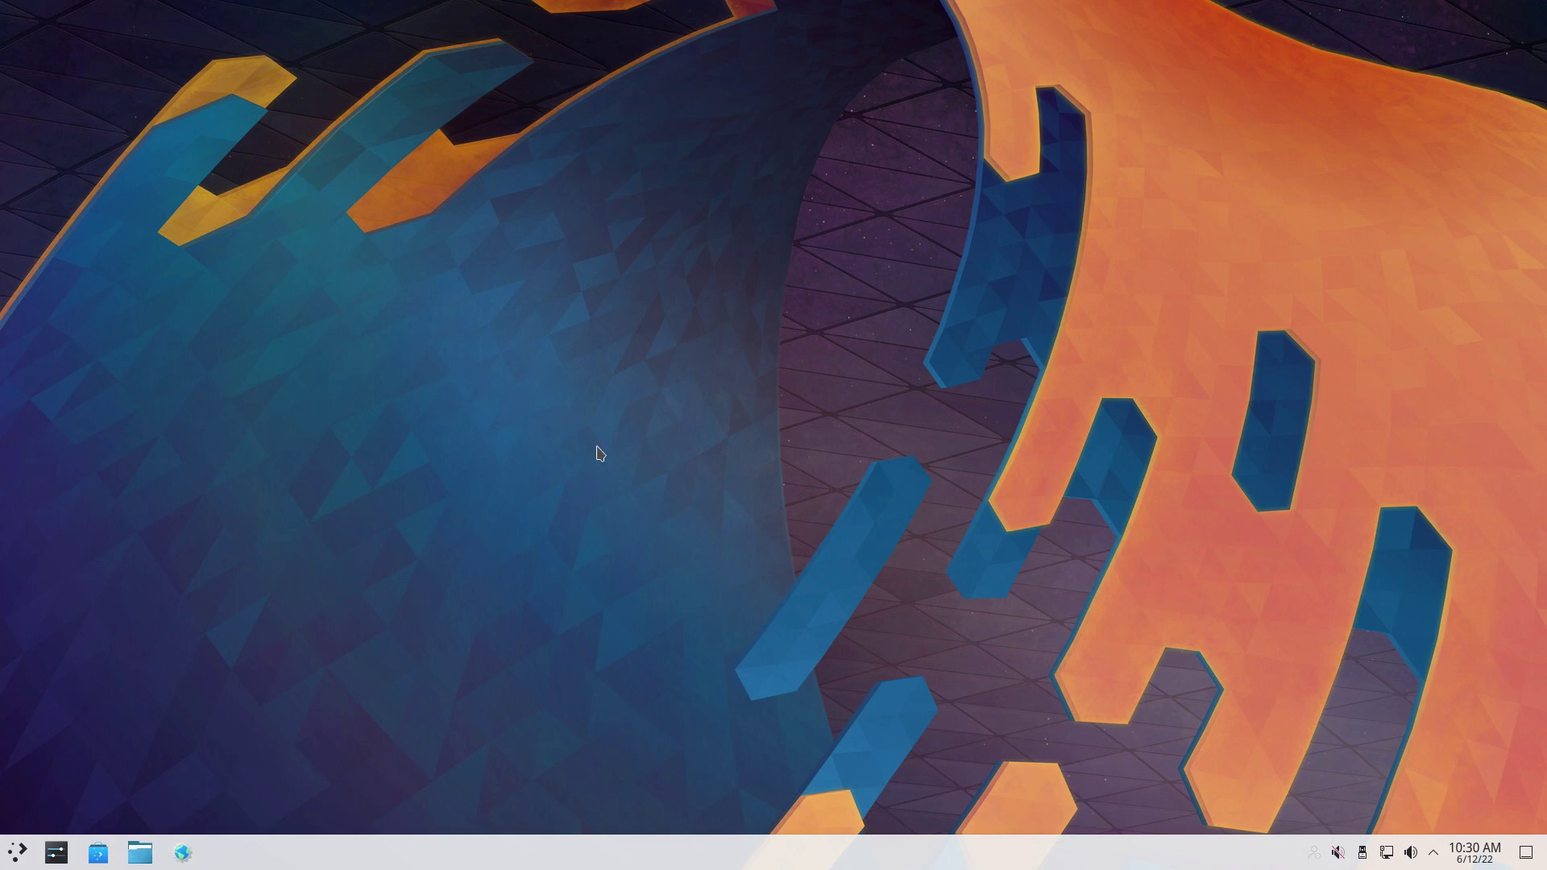
# - Search the applications for kon, launch Konsole and run neofetch to display the system information
pyautogui.click(18, 852)
pyautogui.write('kon')
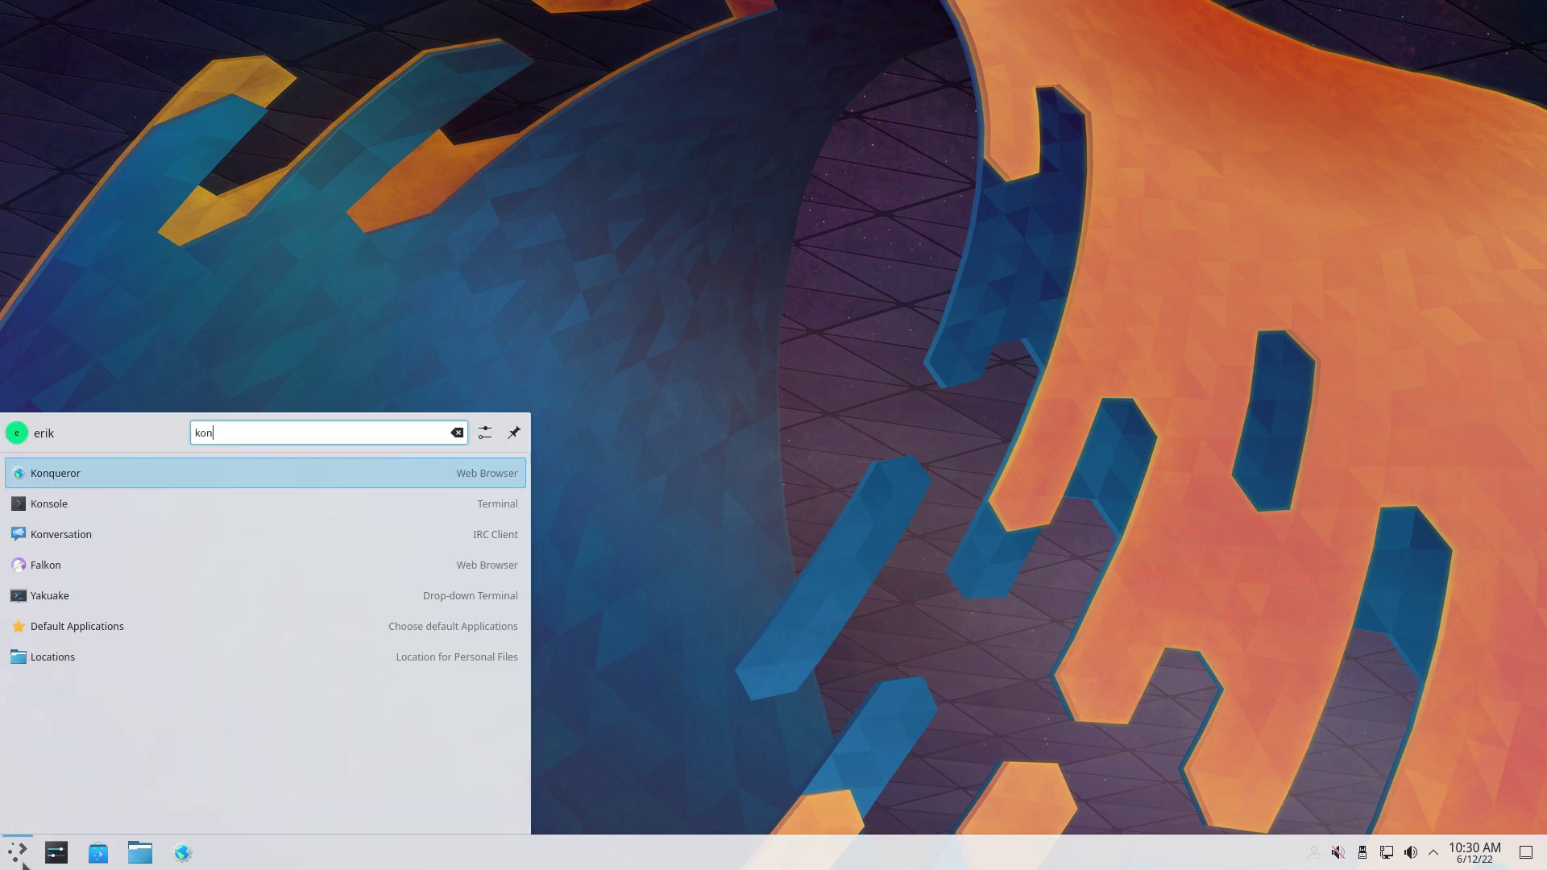
pyautogui.press('Down')
pyautogui.press('Return')
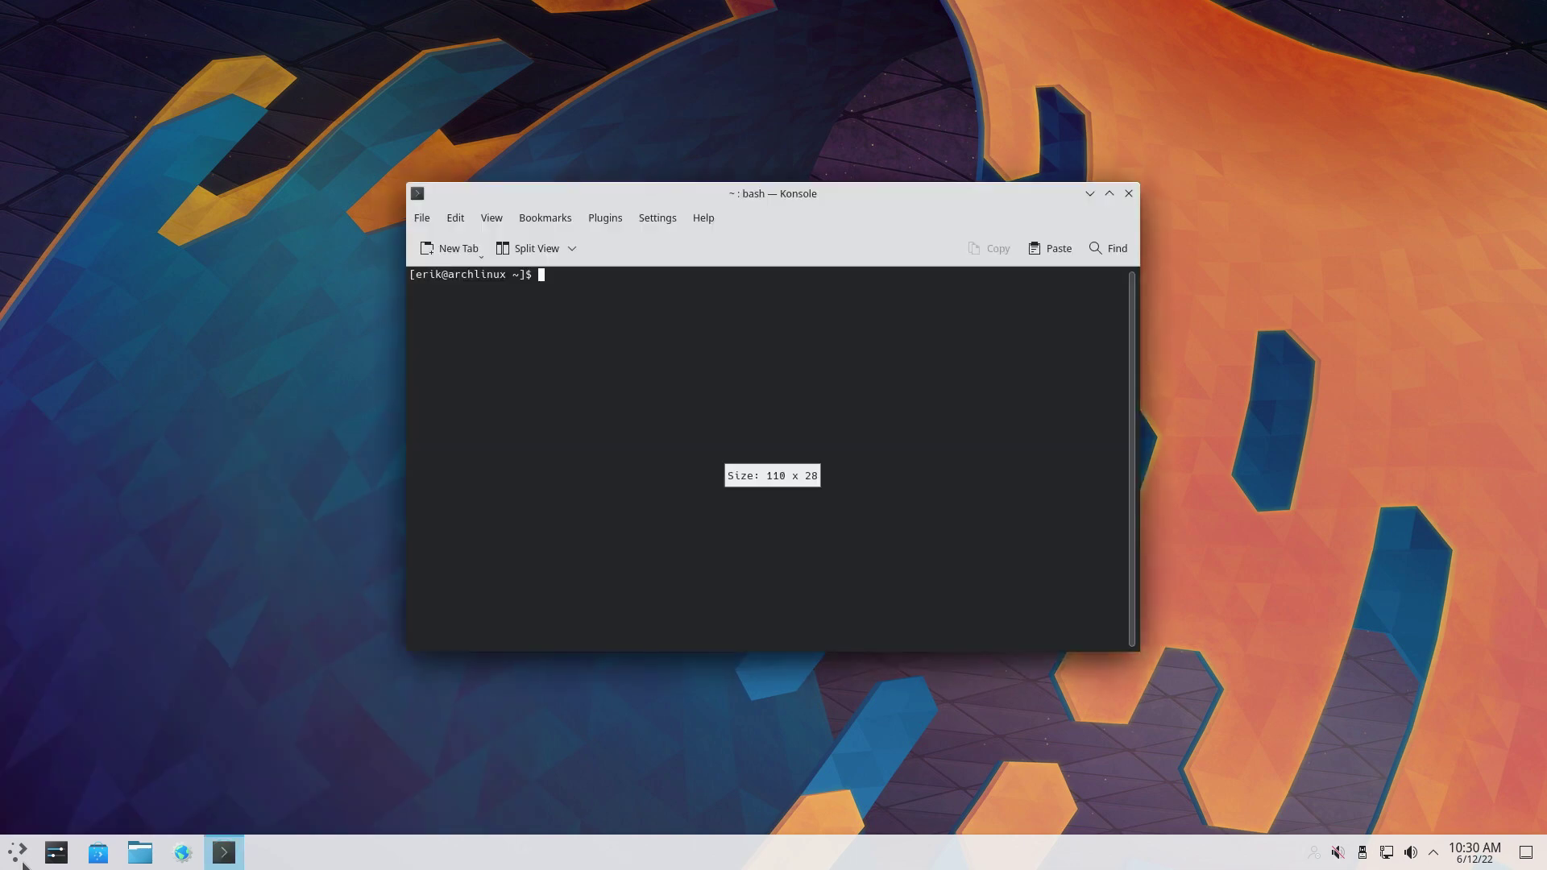
pyautogui.write('neofetch')
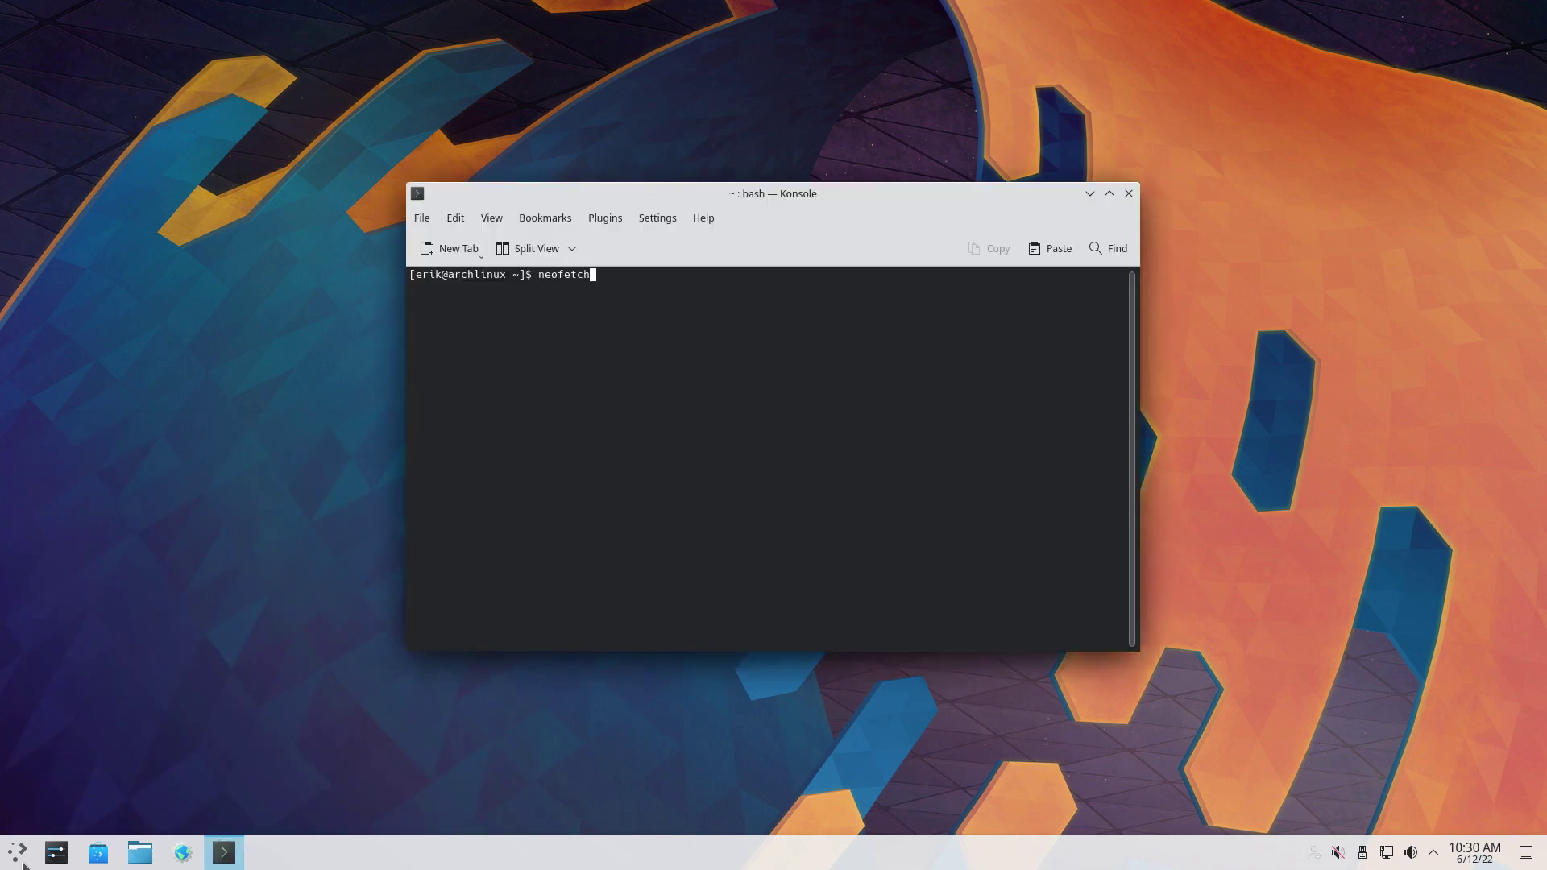
pyautogui.press('Return')
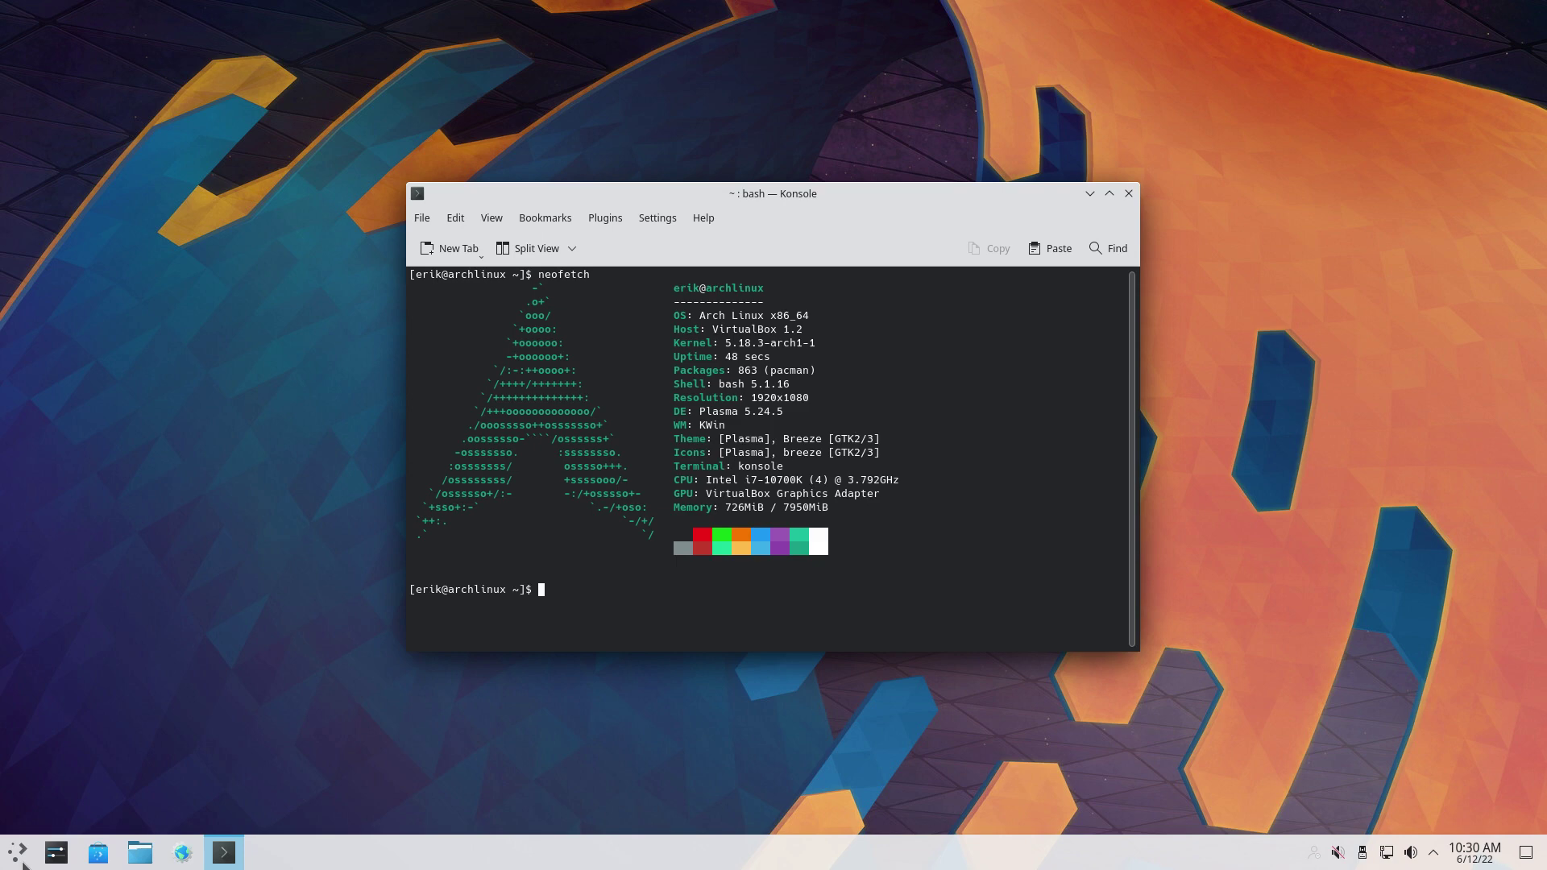
# - Look through the installed KDE applications by category, including Internet, Multimedia, Settings, System and Utilities
pyautogui.click(19, 856)
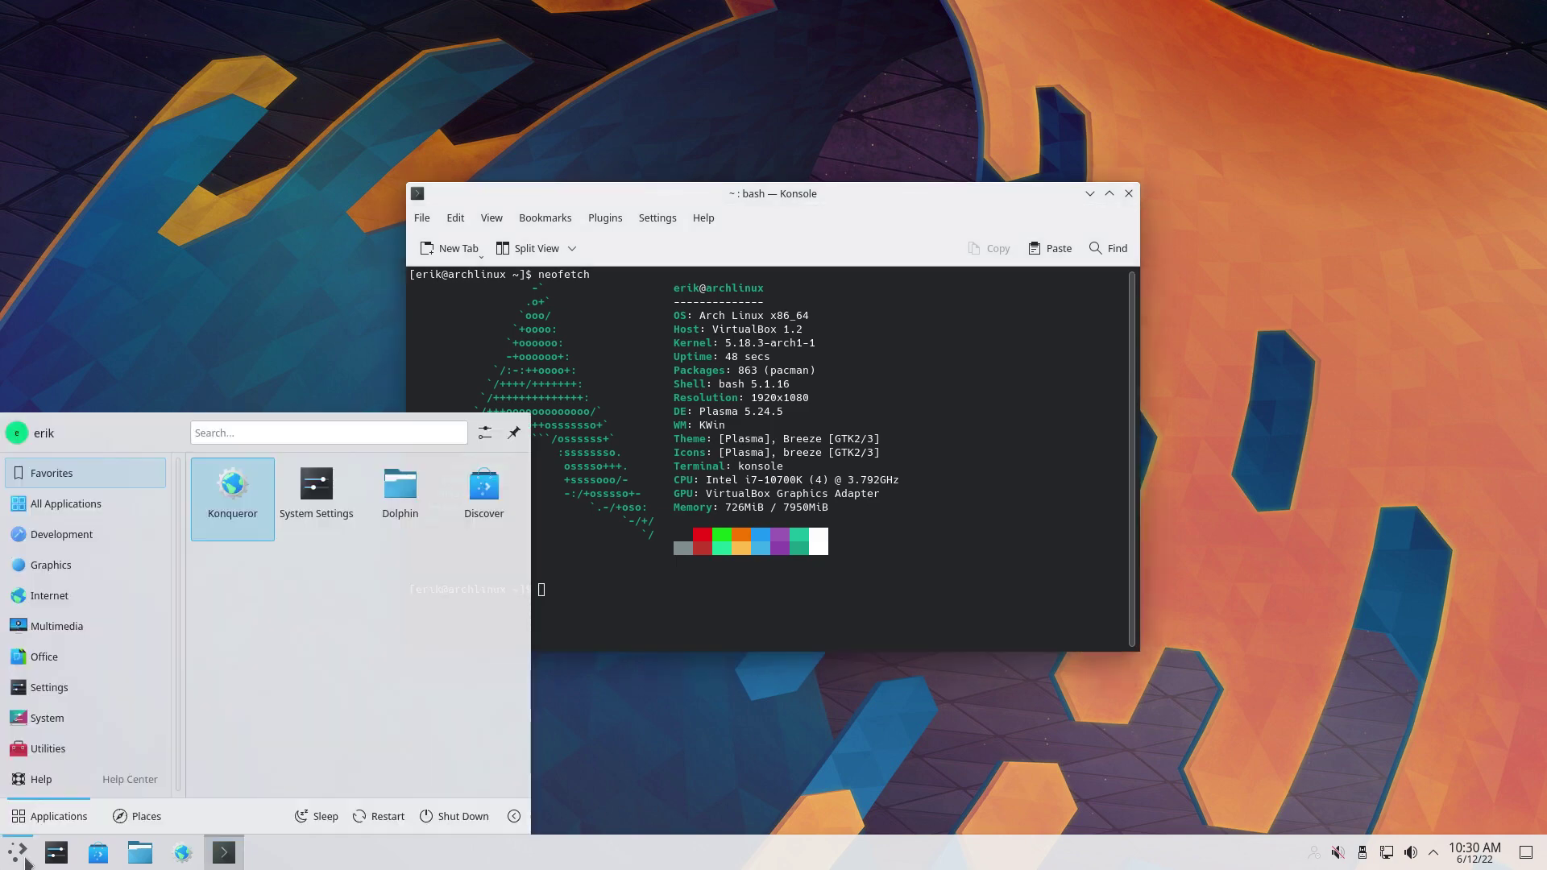
pyautogui.moveTo(80, 502)
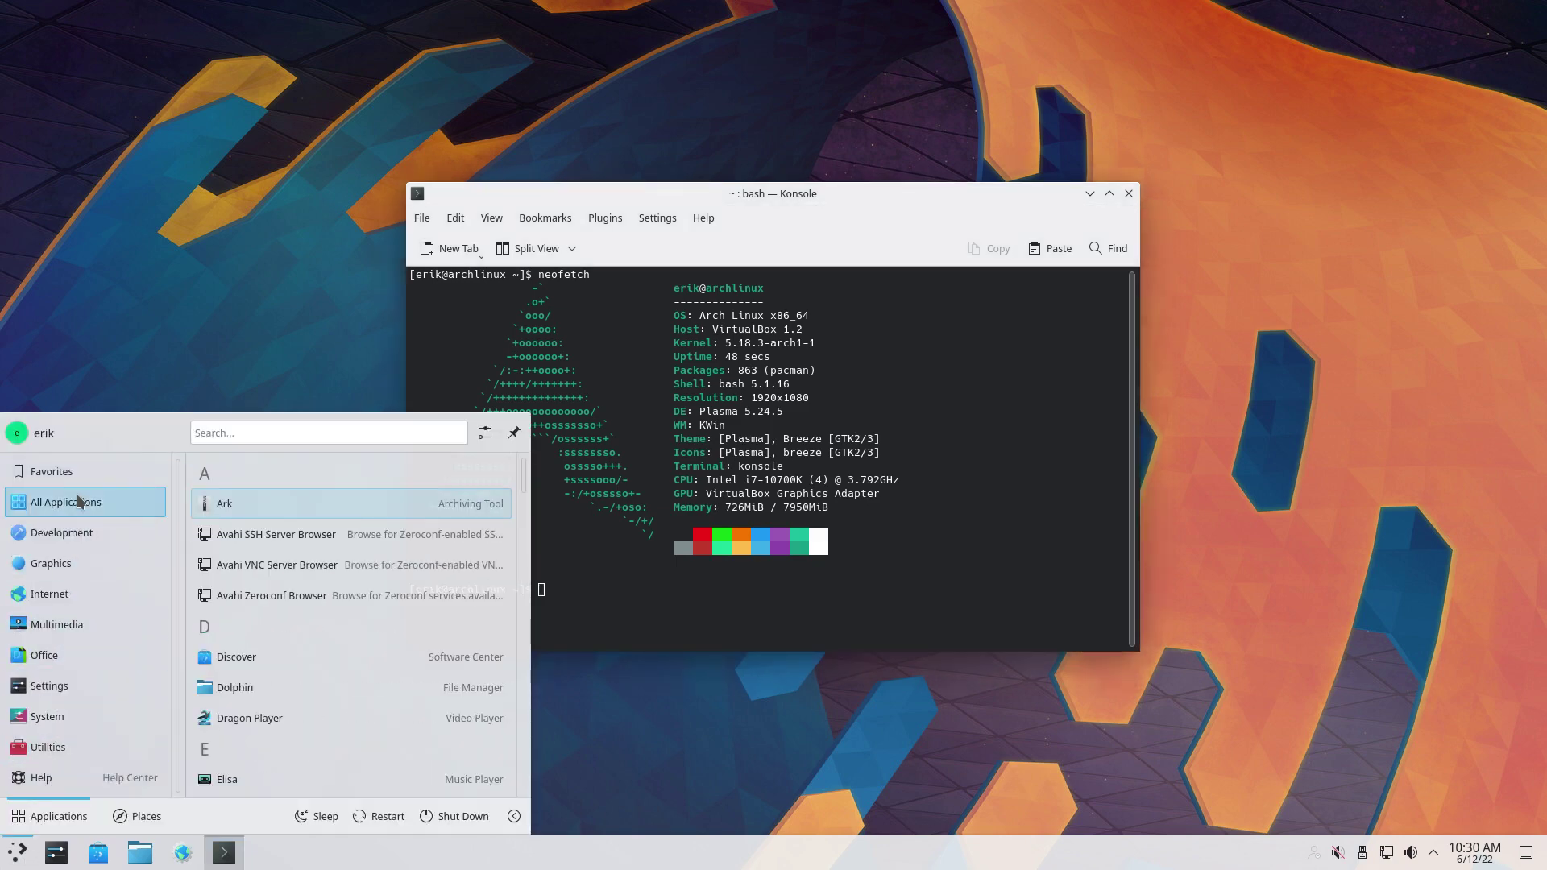
pyautogui.moveTo(82, 542)
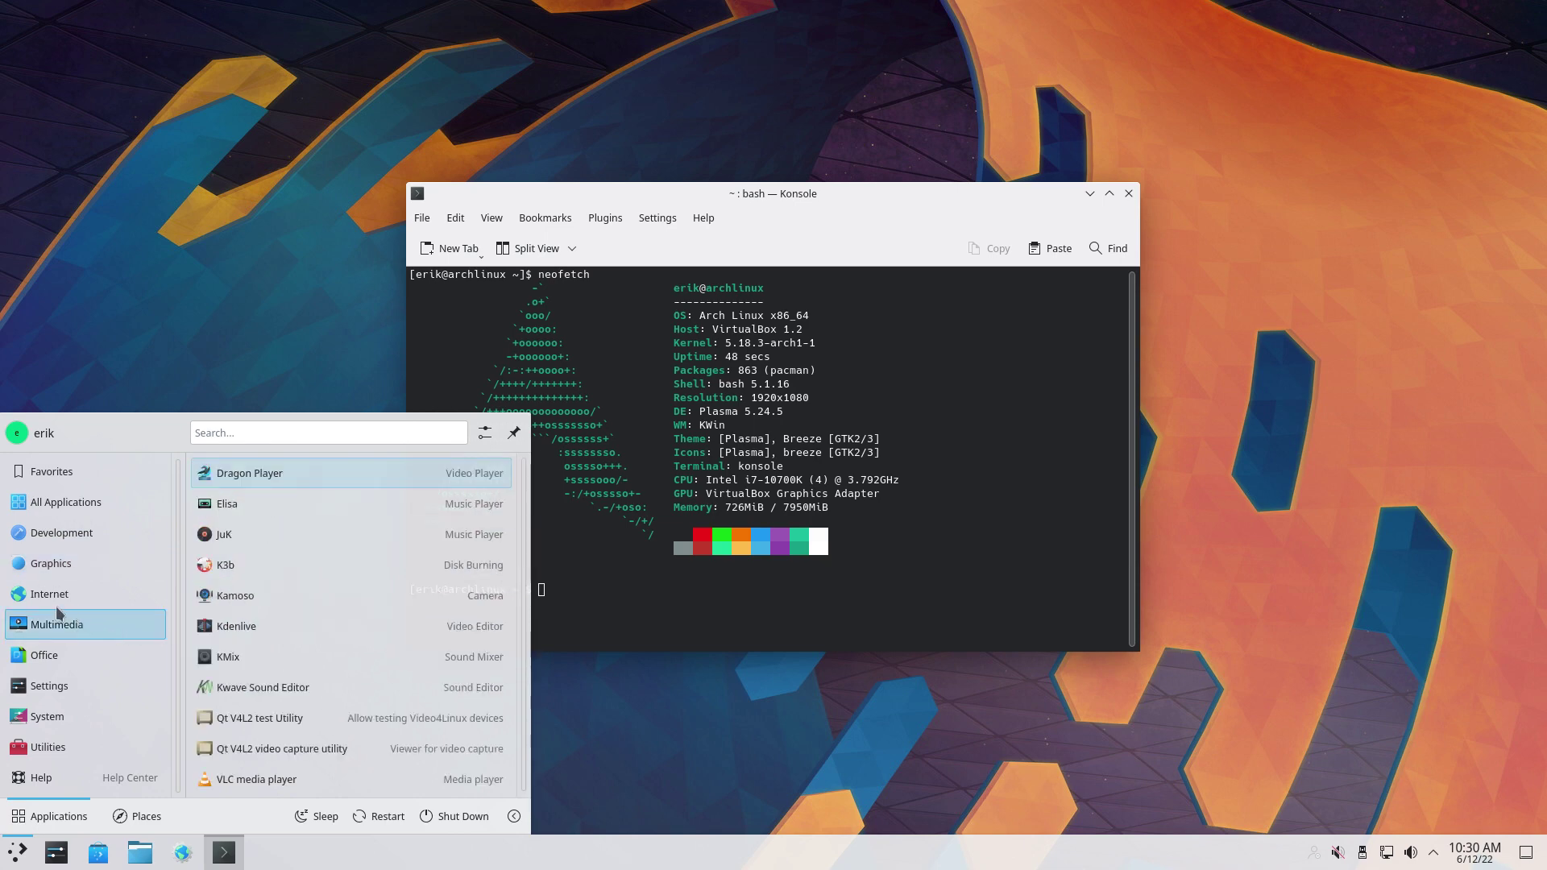
pyautogui.moveTo(81, 593)
pyautogui.scroll(-2, 336, 707)
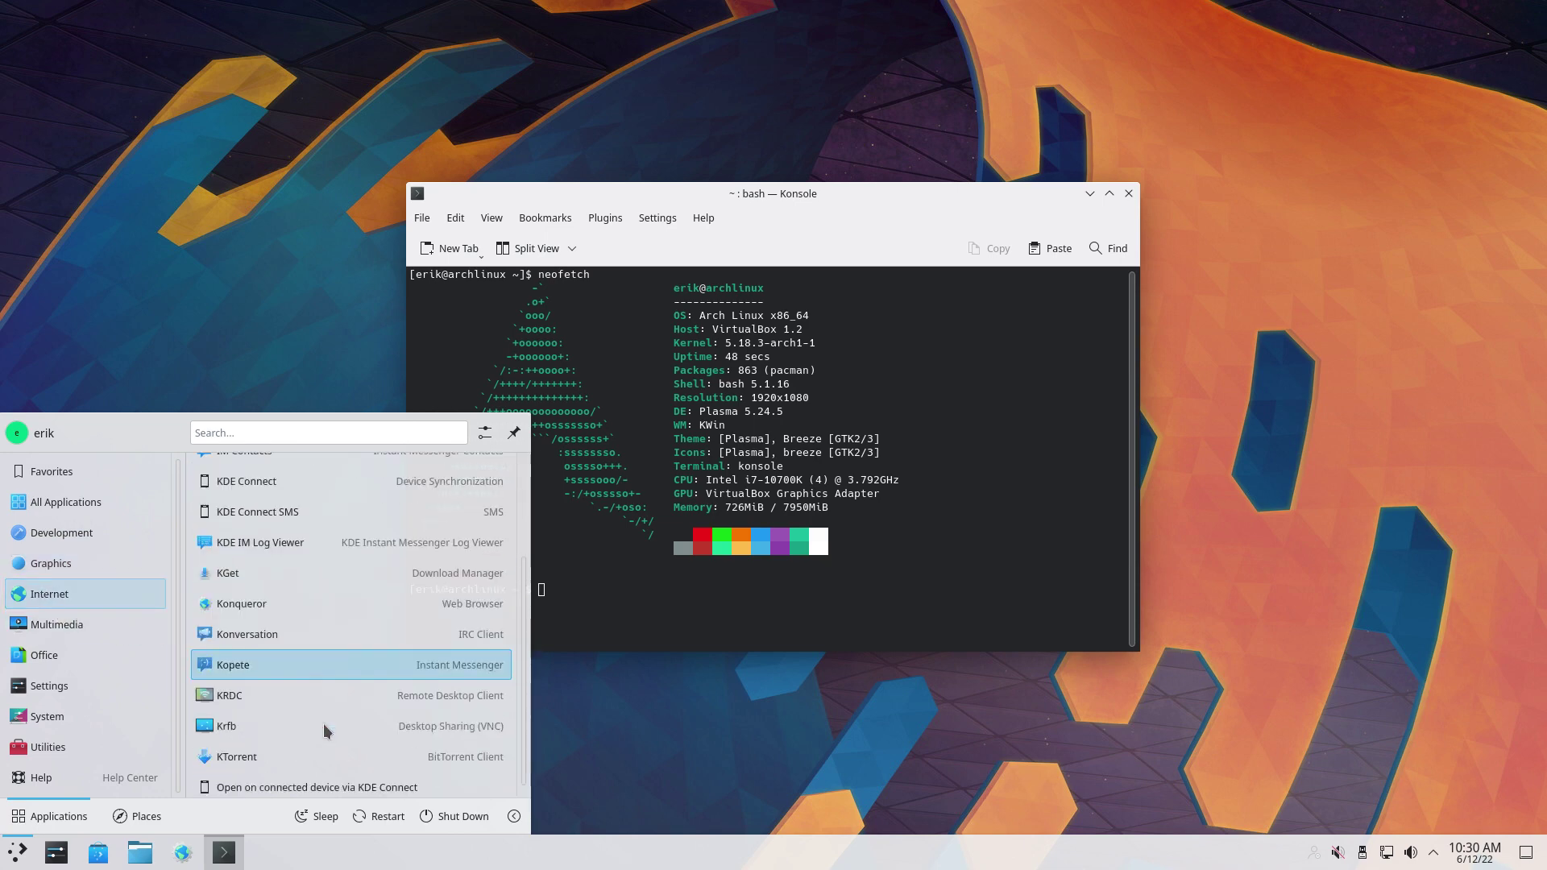
pyautogui.scroll(-4, 323, 724)
pyautogui.moveTo(53, 626)
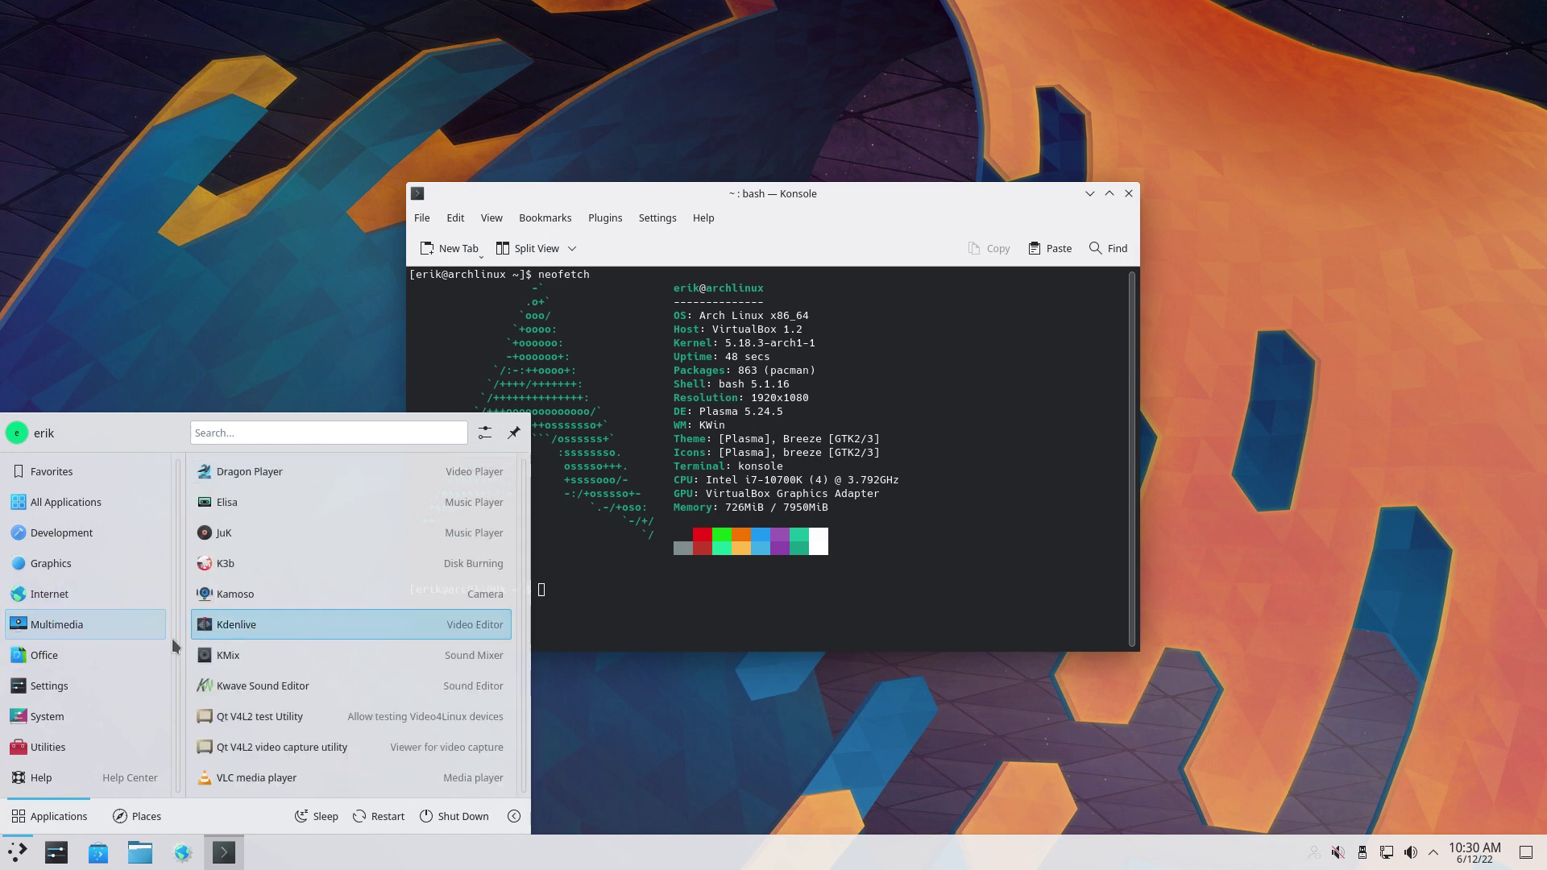
pyautogui.moveTo(83, 683)
pyautogui.moveTo(80, 723)
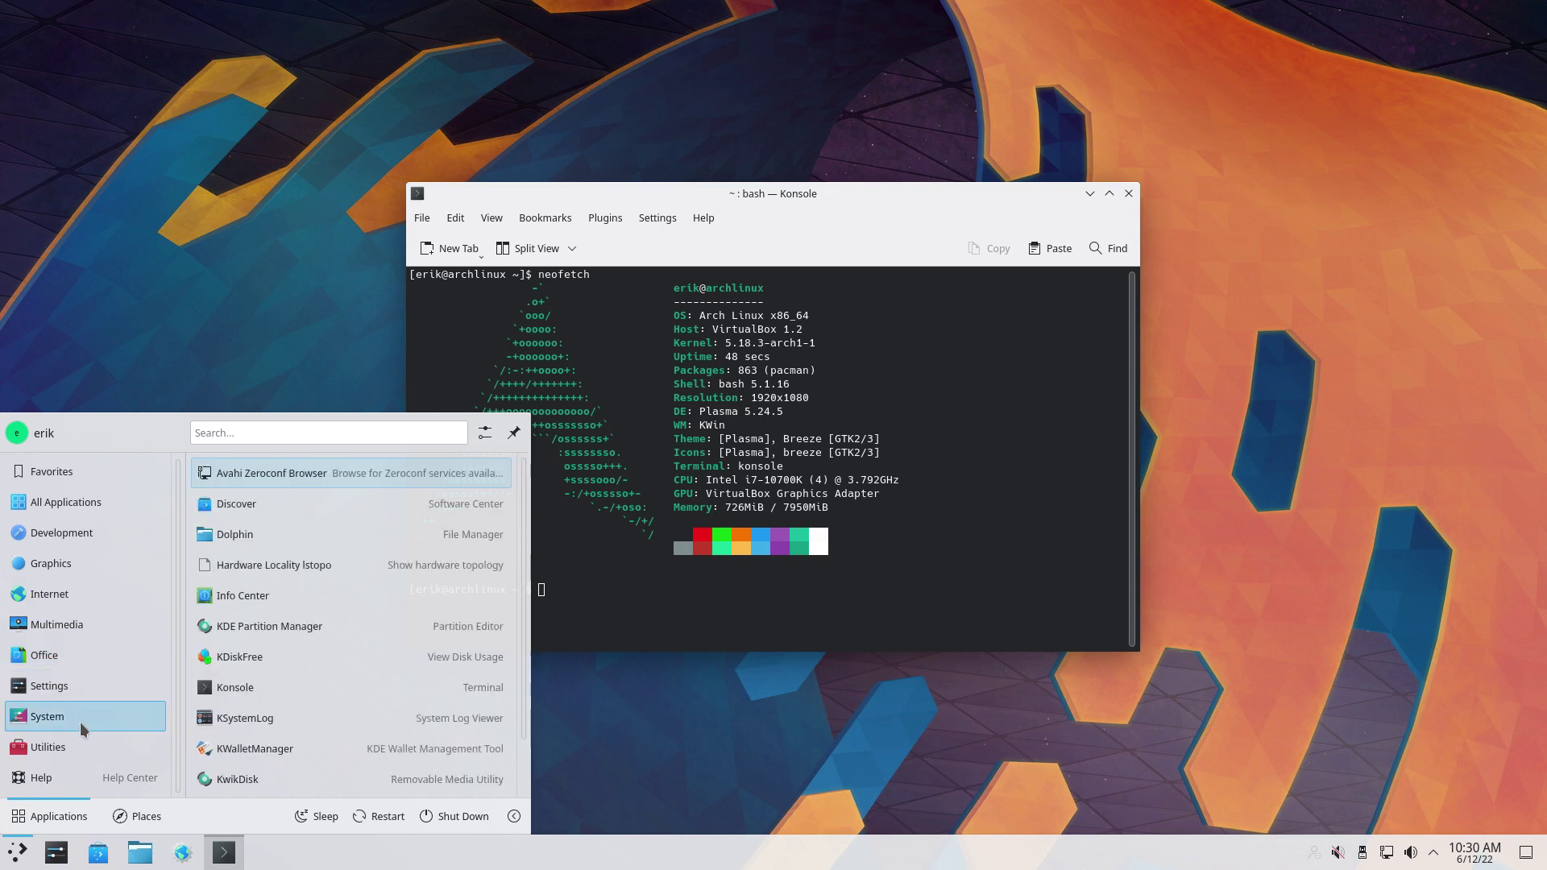
pyautogui.moveTo(80, 749)
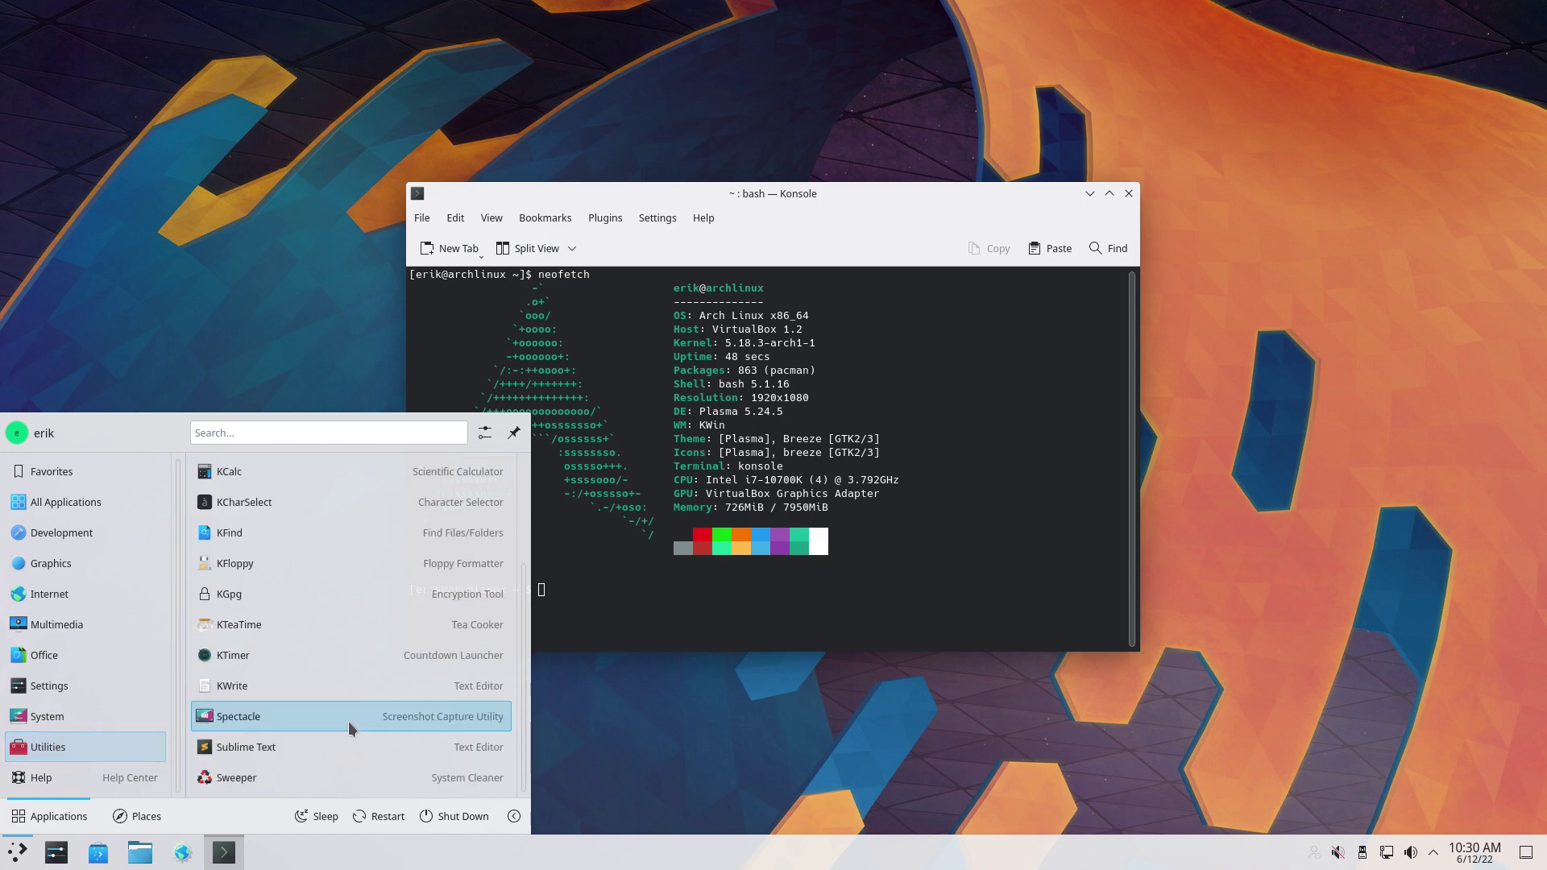
pyautogui.scroll(-2, 348, 725)
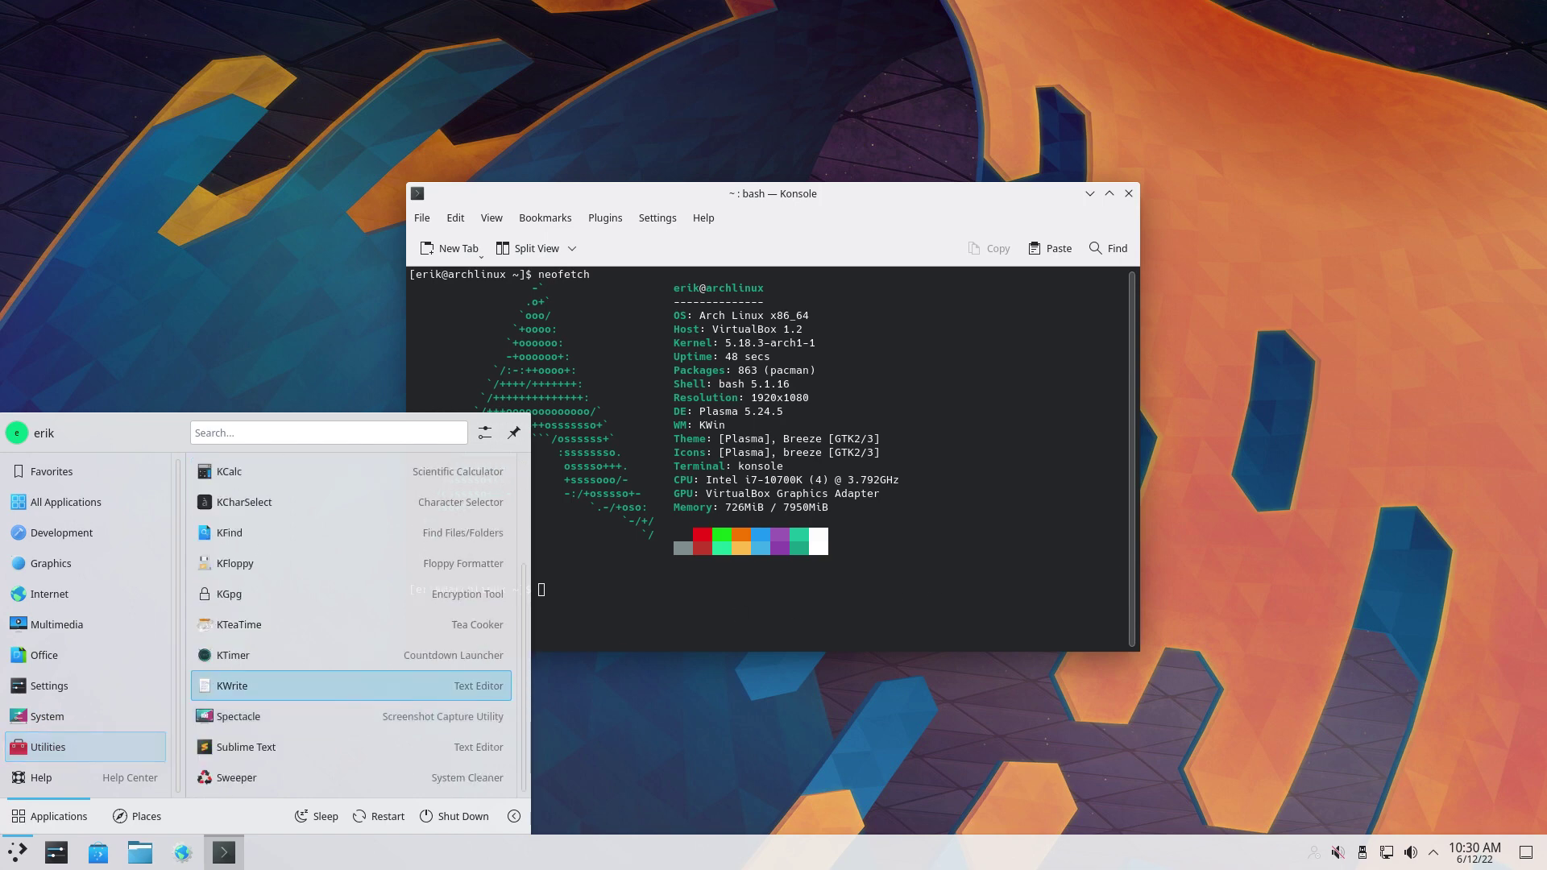